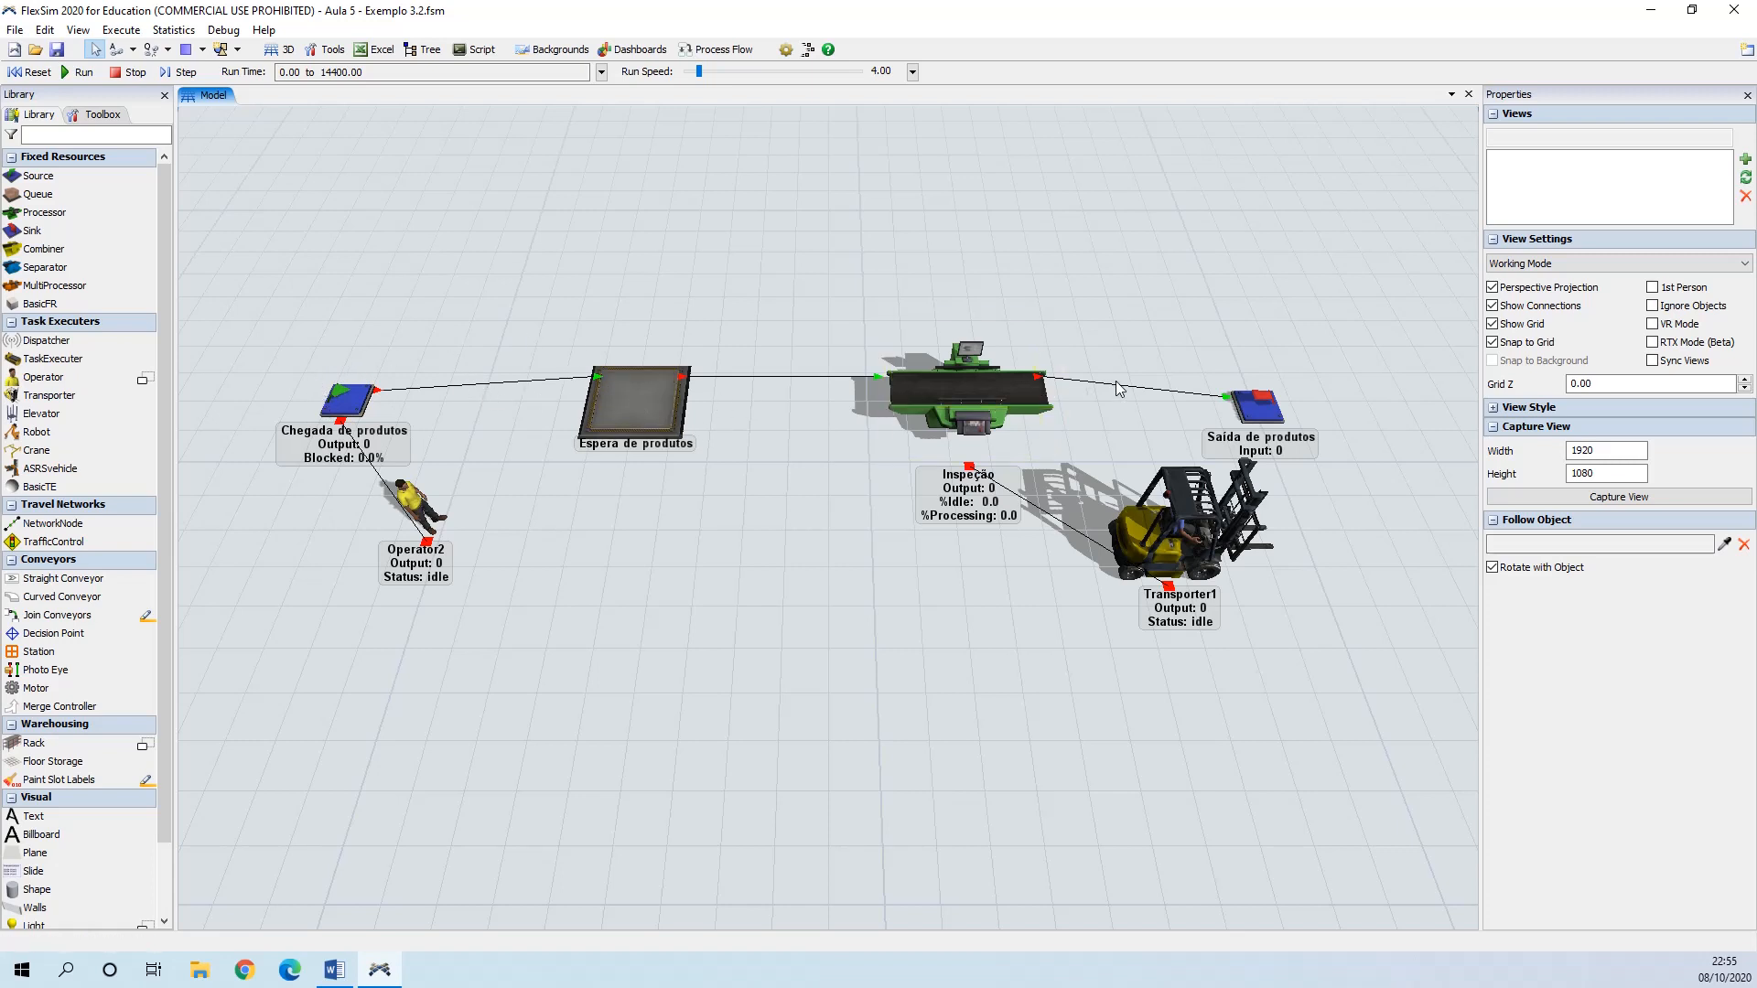
drag(745, 564, 755, 569)
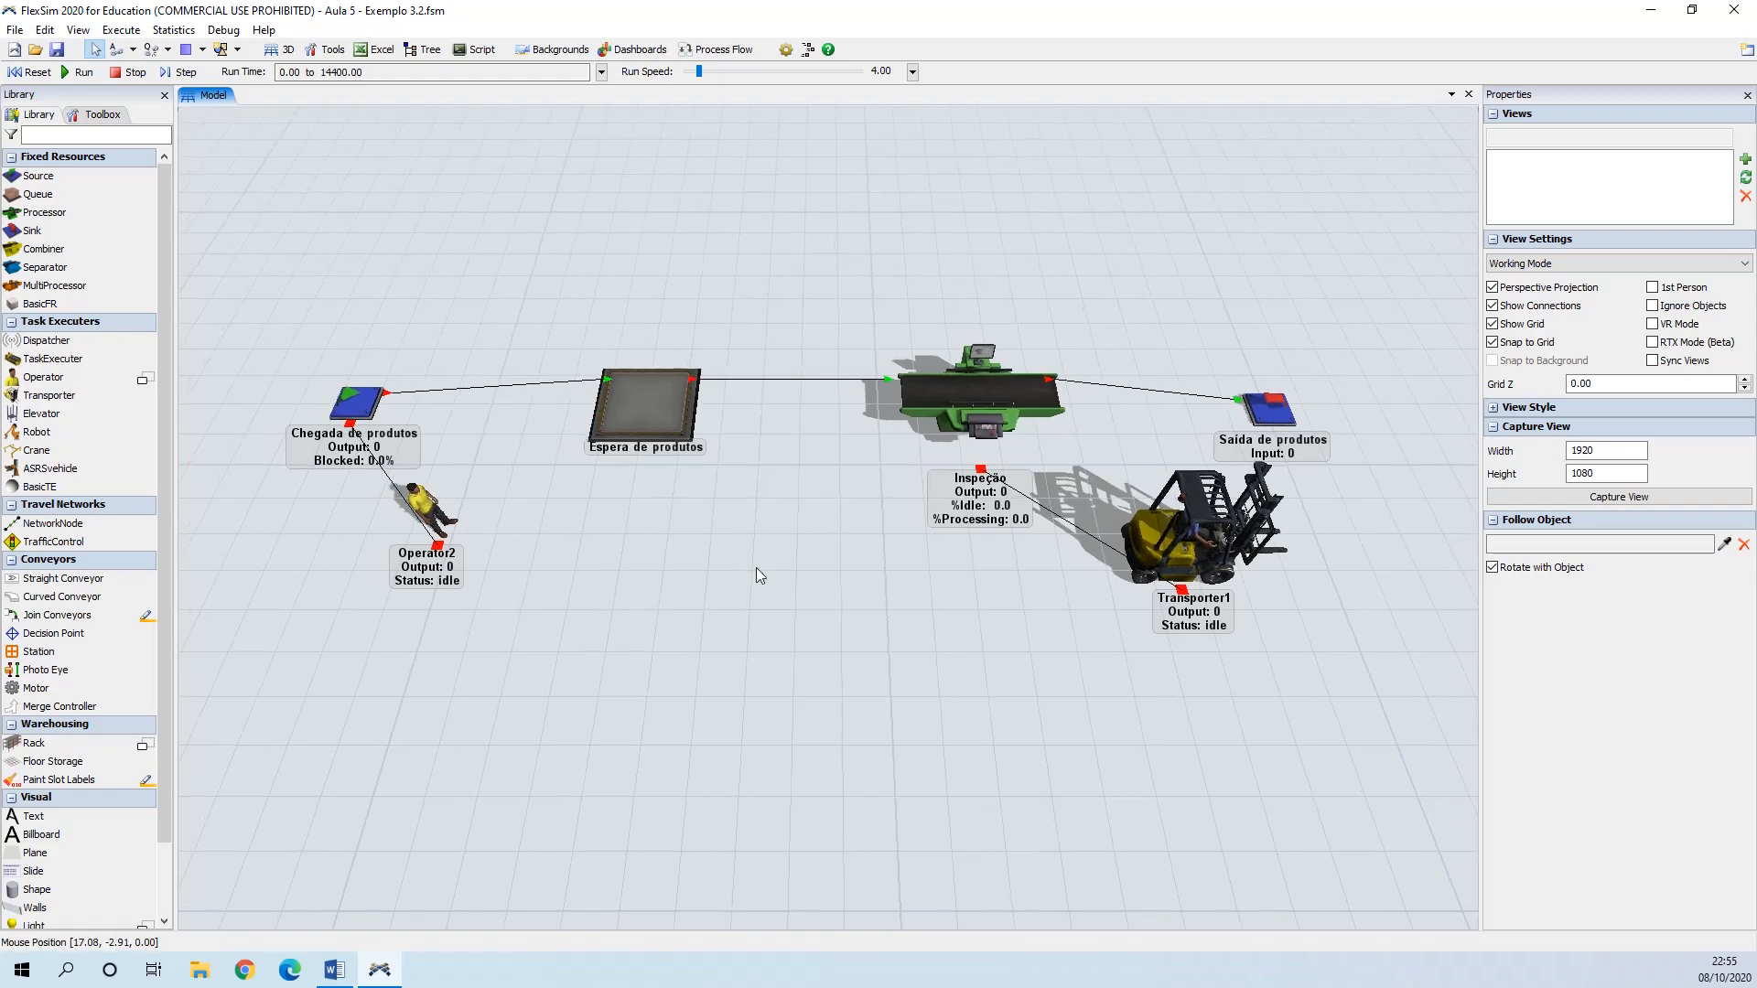
mouse_move(727, 601)
mouse_down()
mouse_move(722, 615)
mouse_move(716, 598)
mouse_up()
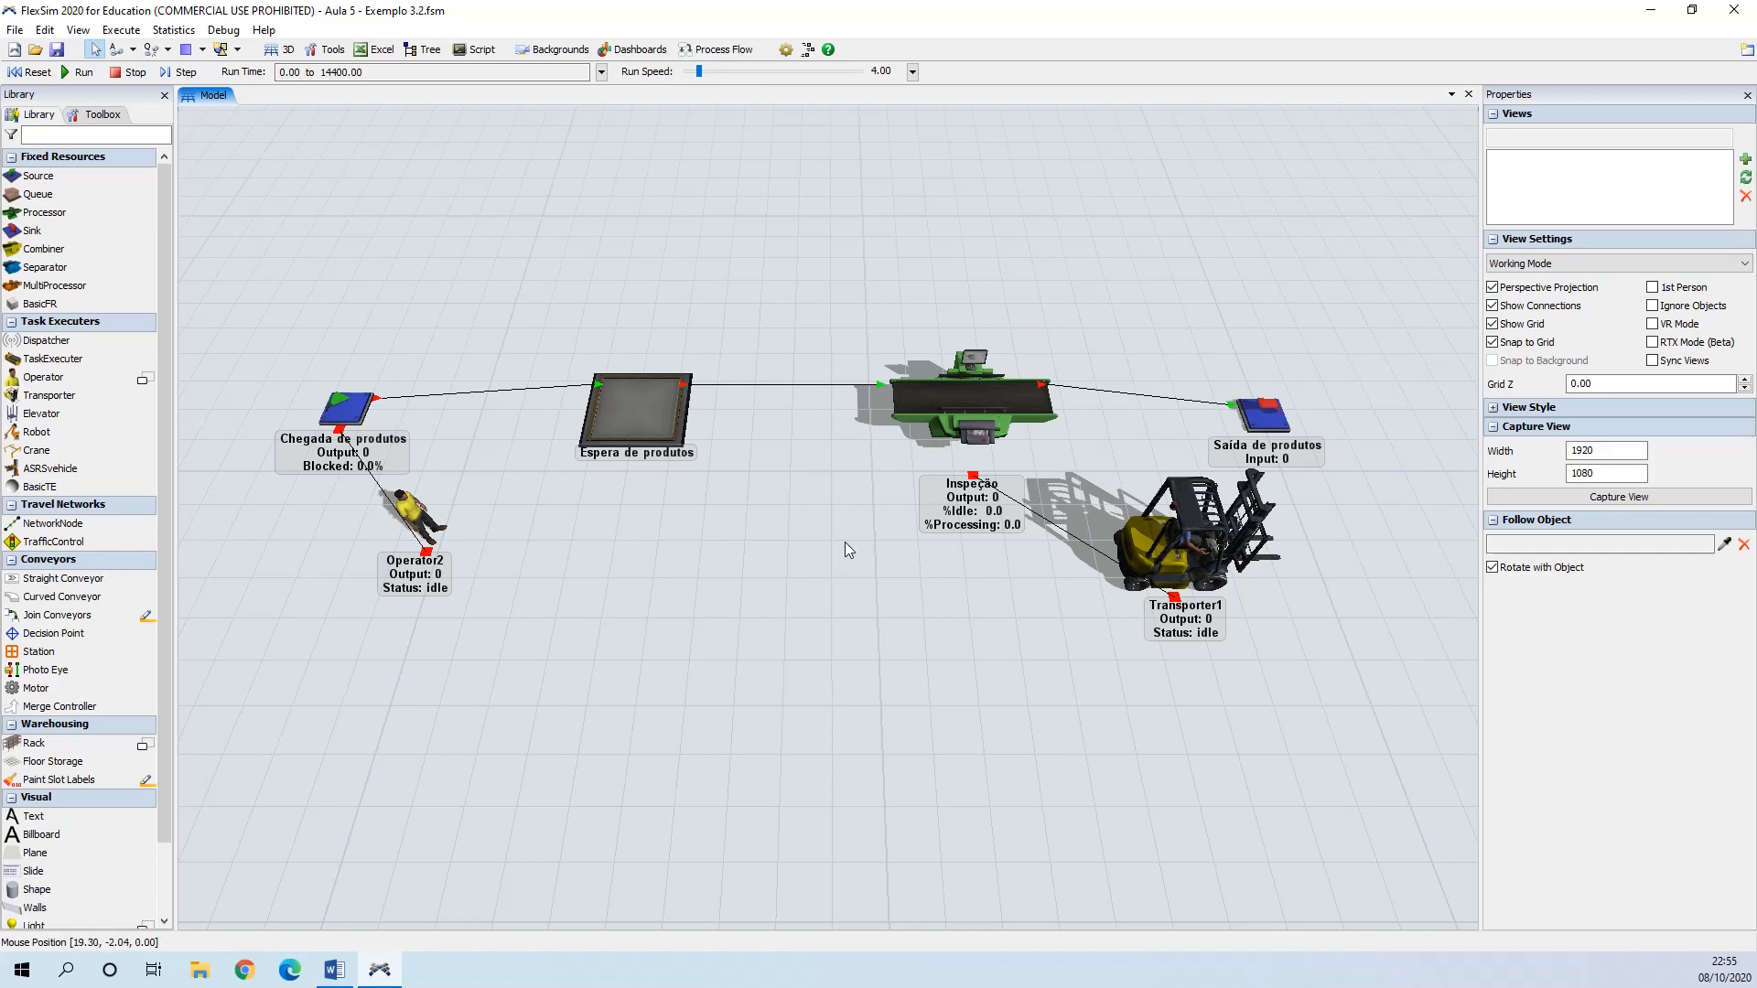
drag(850, 560, 832, 561)
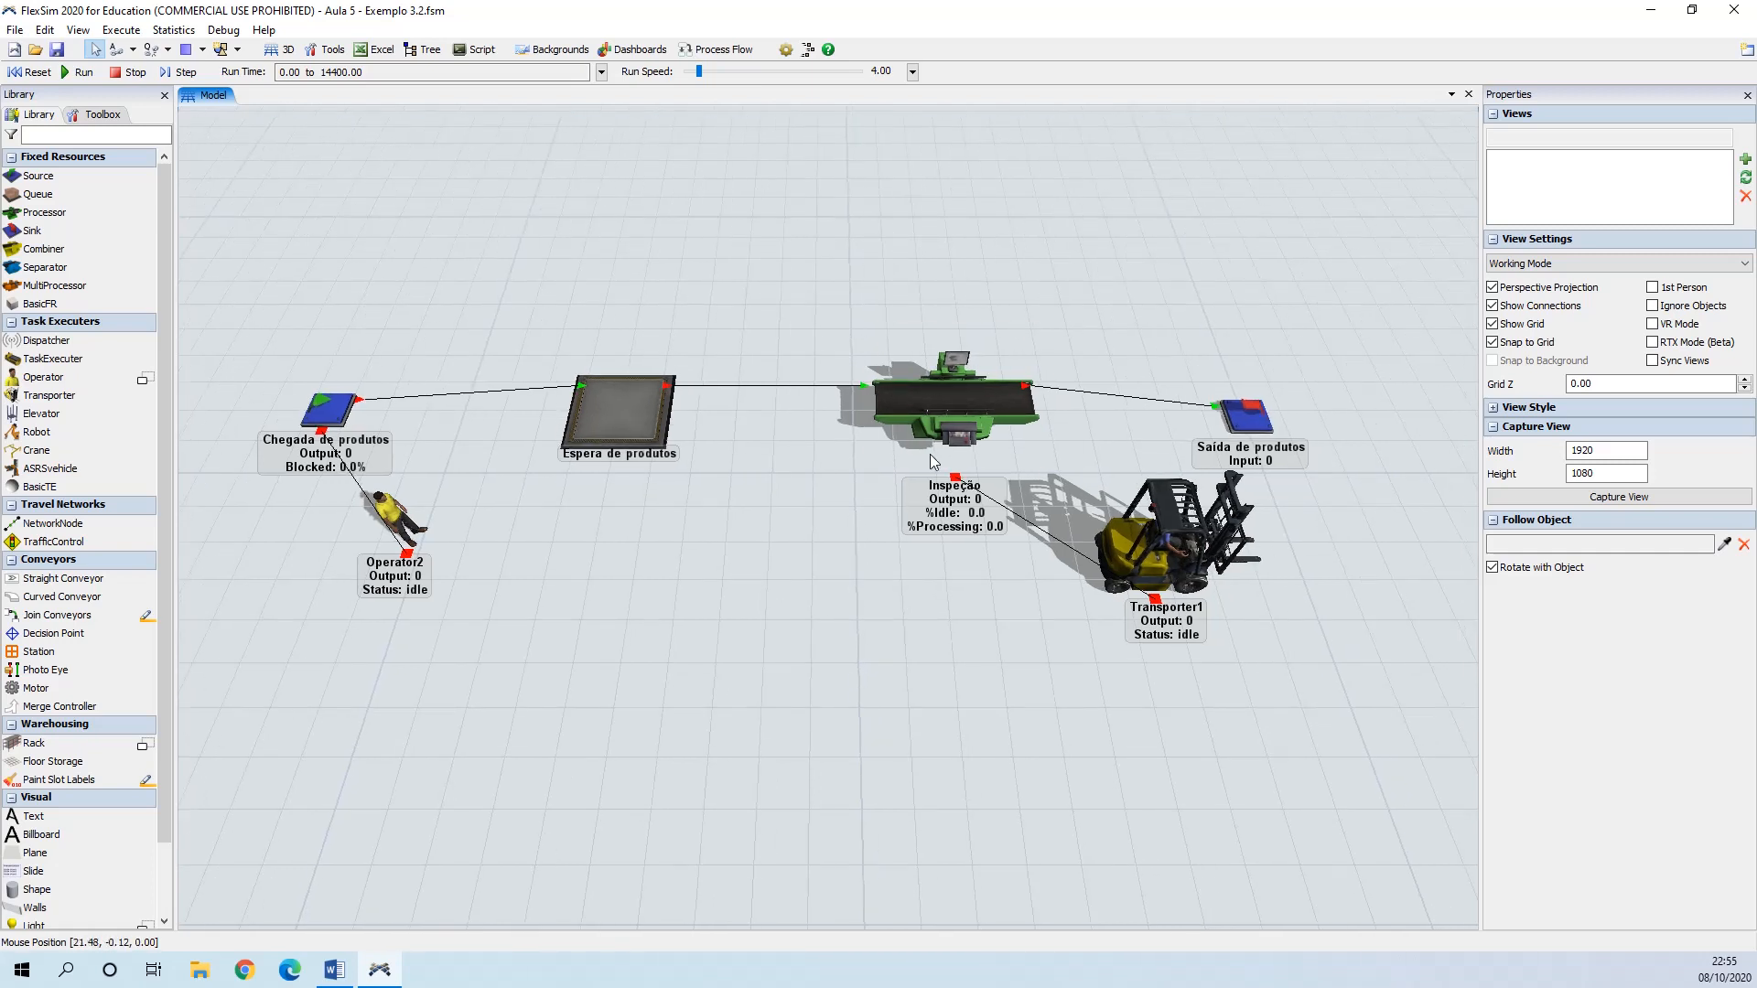
- Replace the Inspeção processor's fixed process time with a Normal statistical distribution
click(972, 441)
click(952, 399)
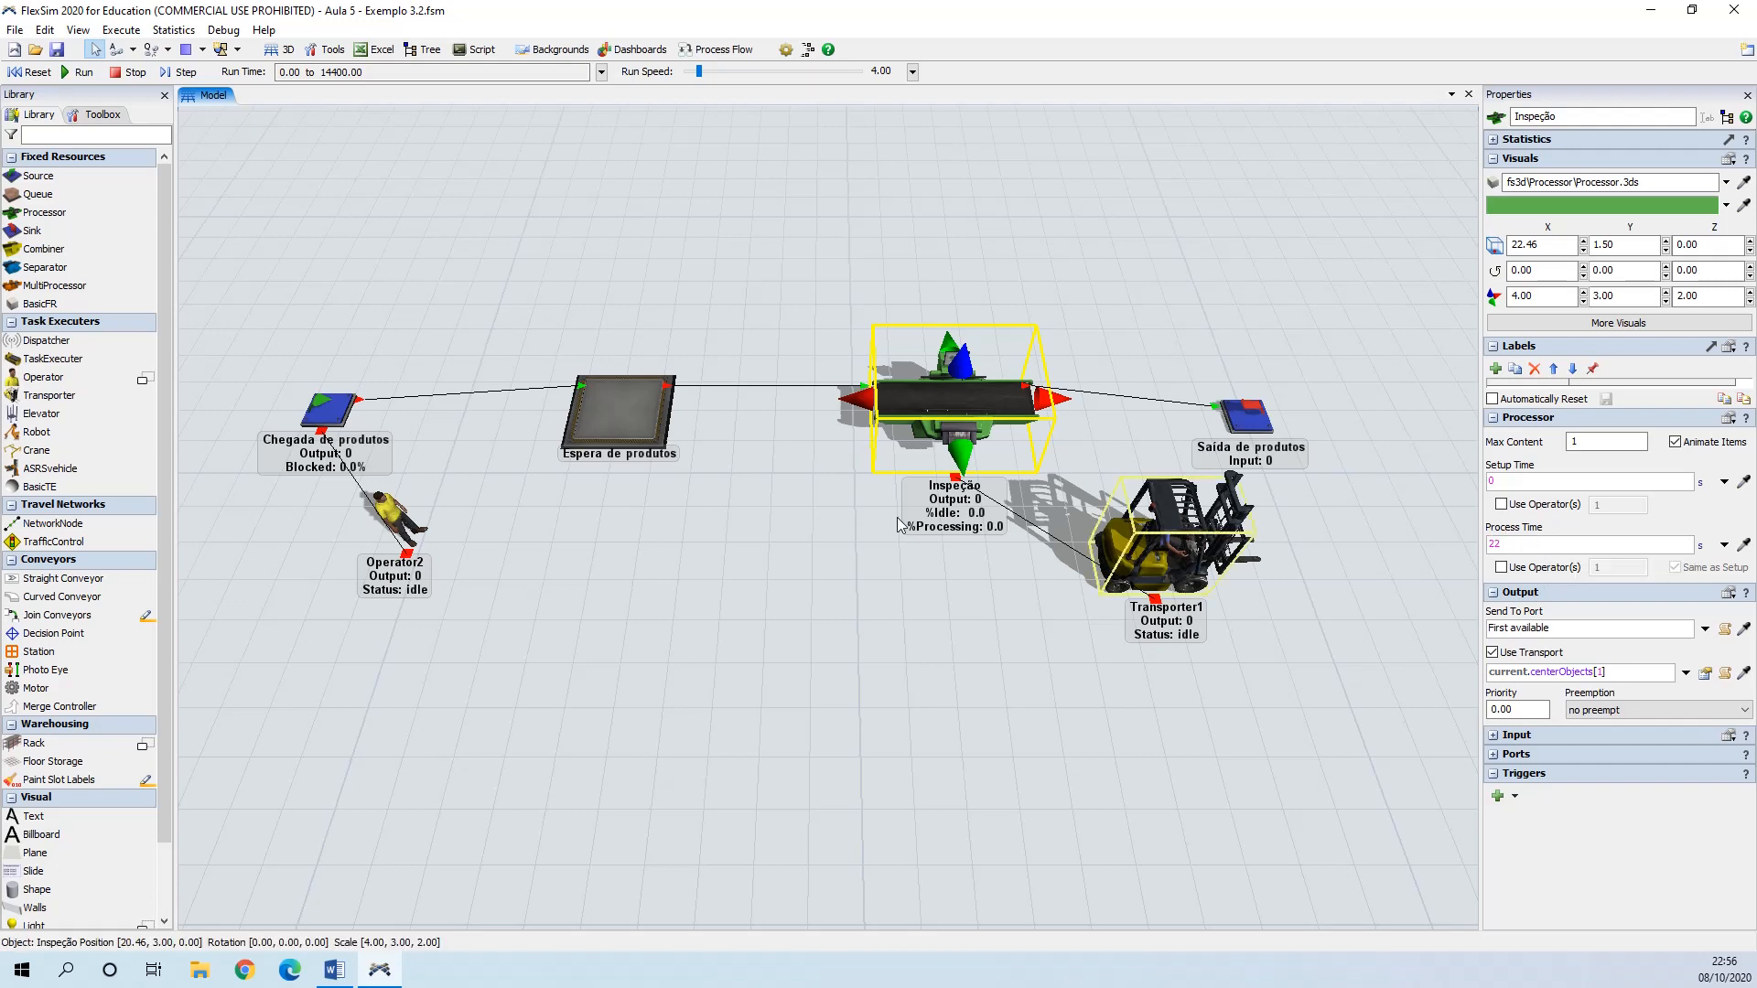
click(1488, 543)
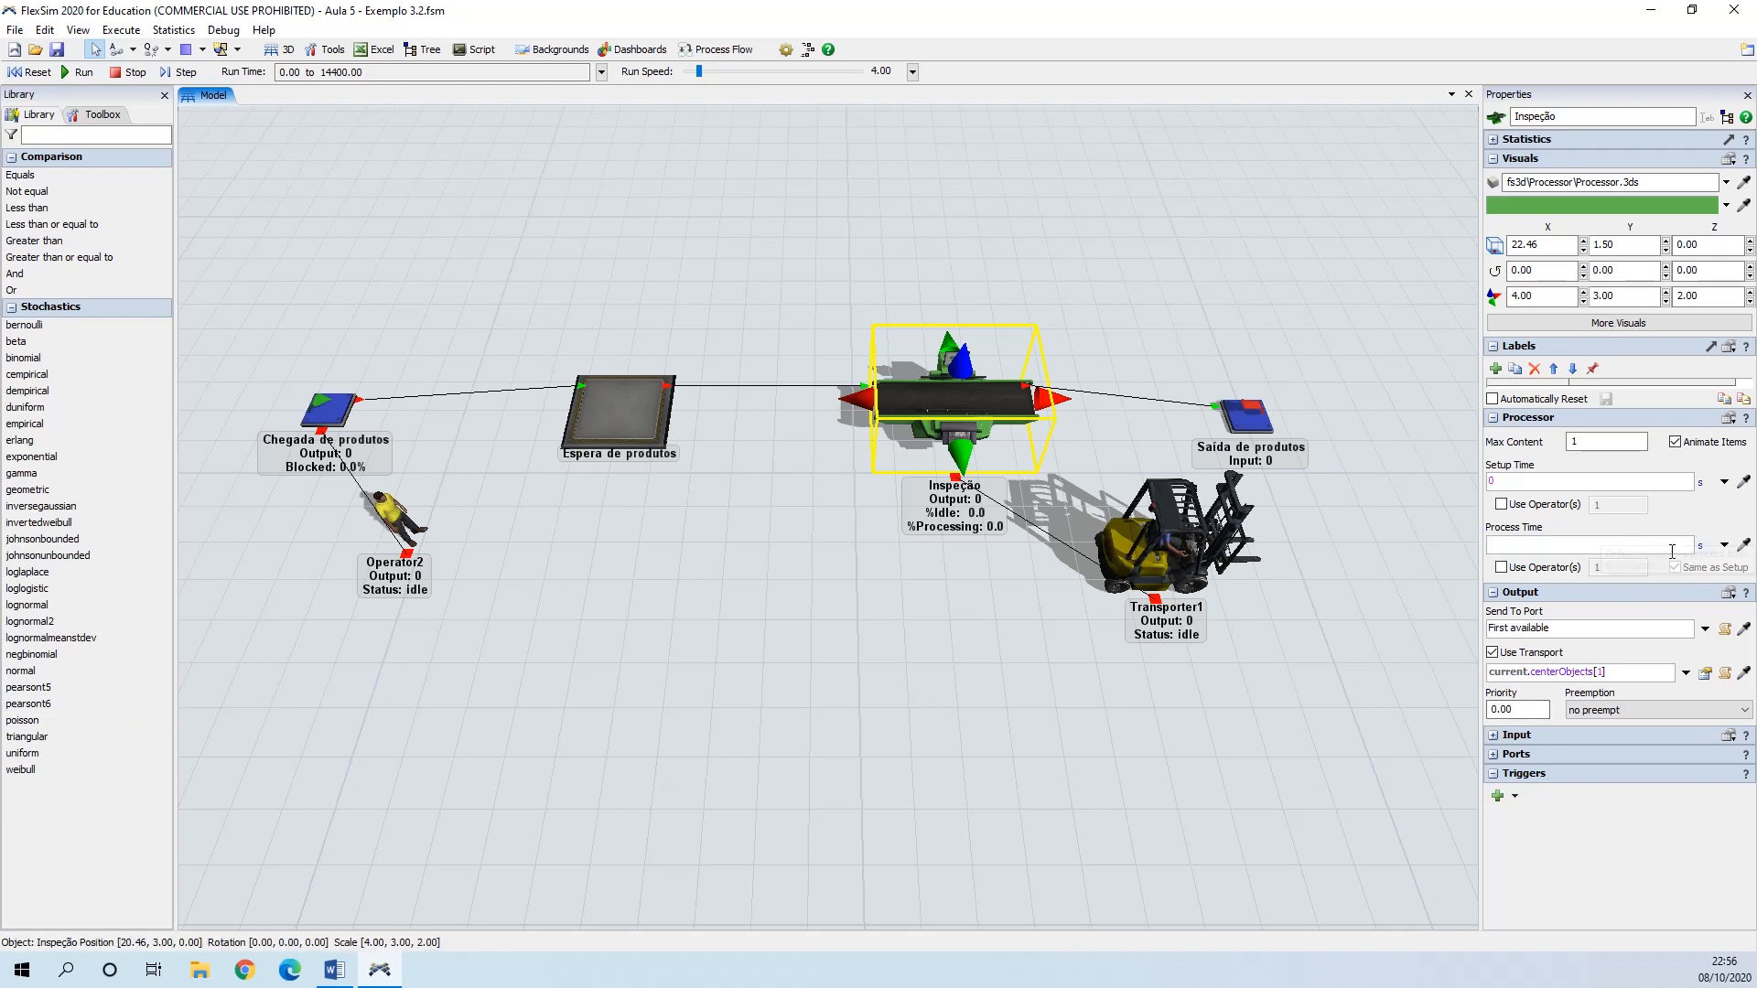
click(1724, 546)
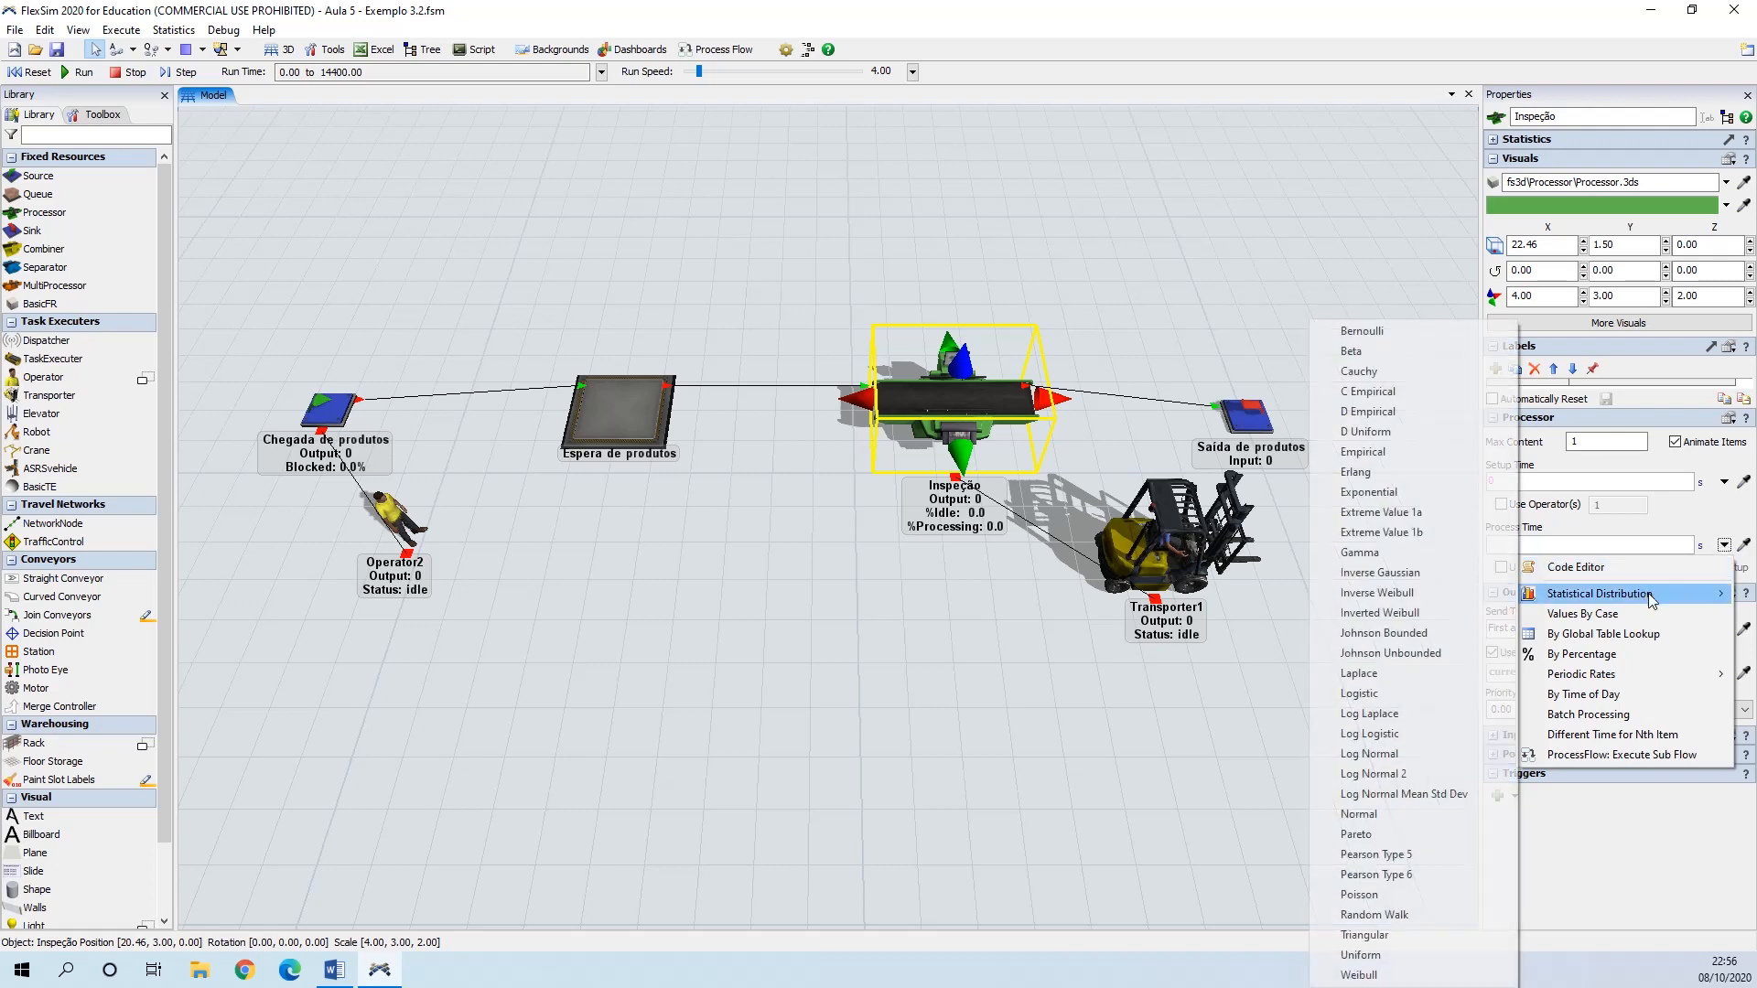
mouse_move(1662, 597)
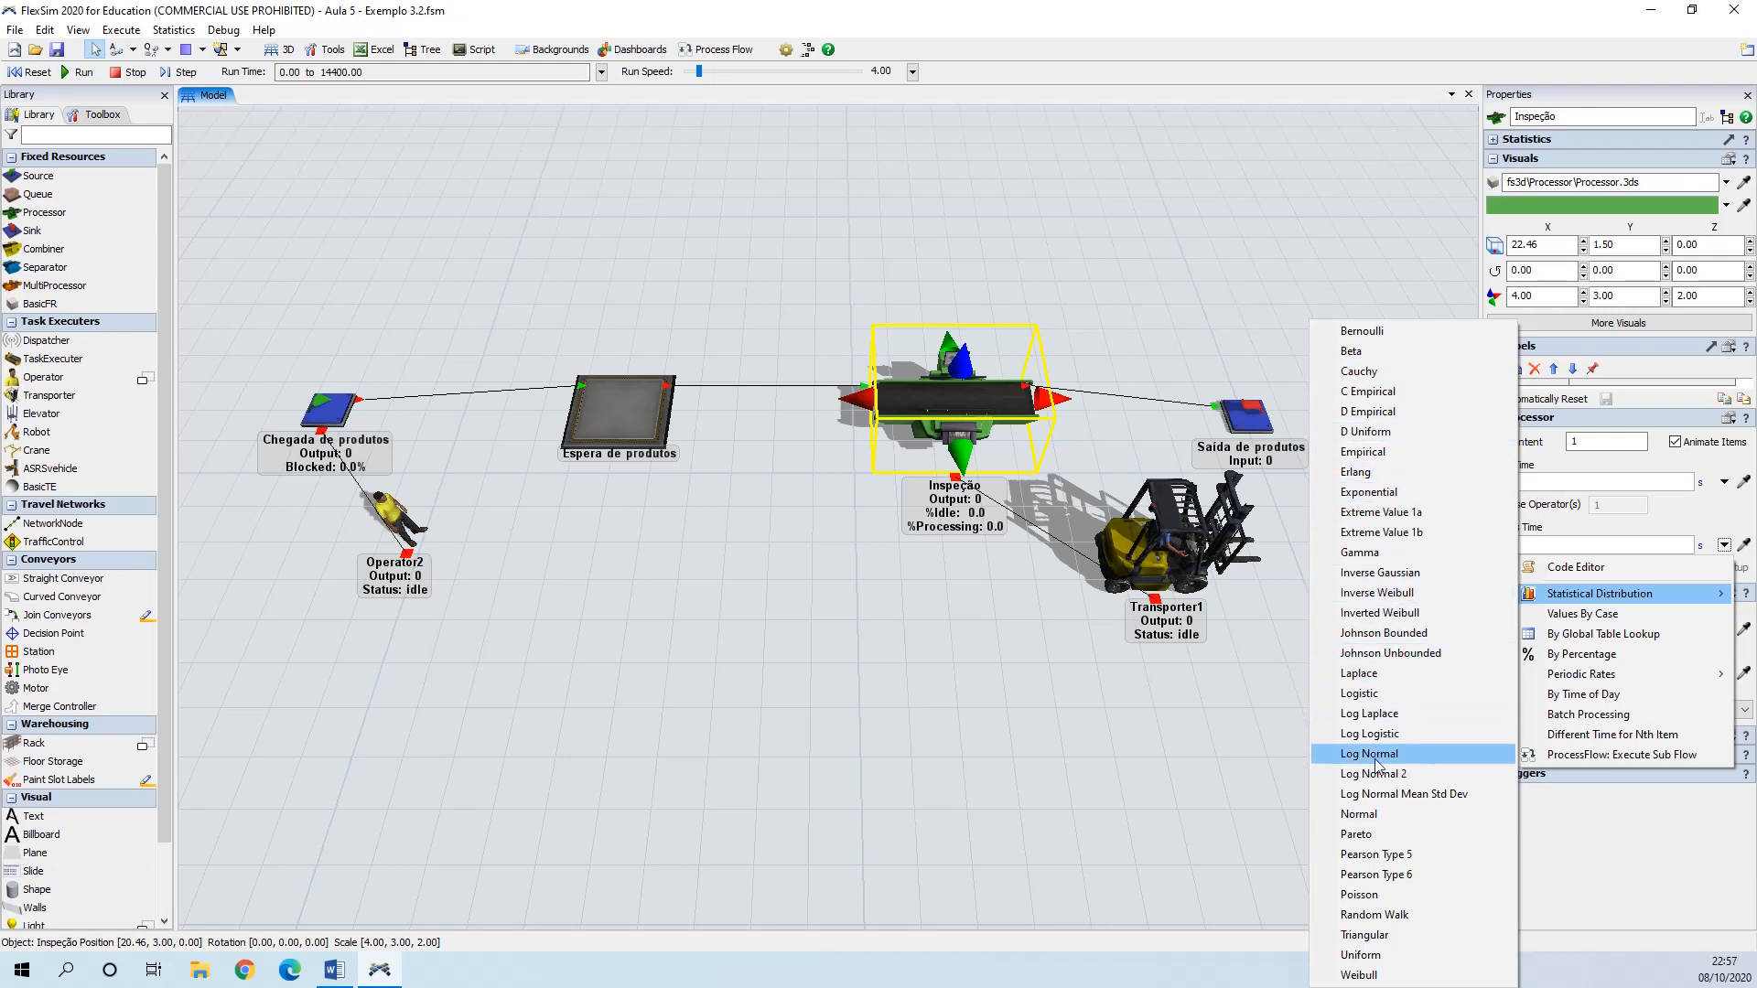
click(1386, 816)
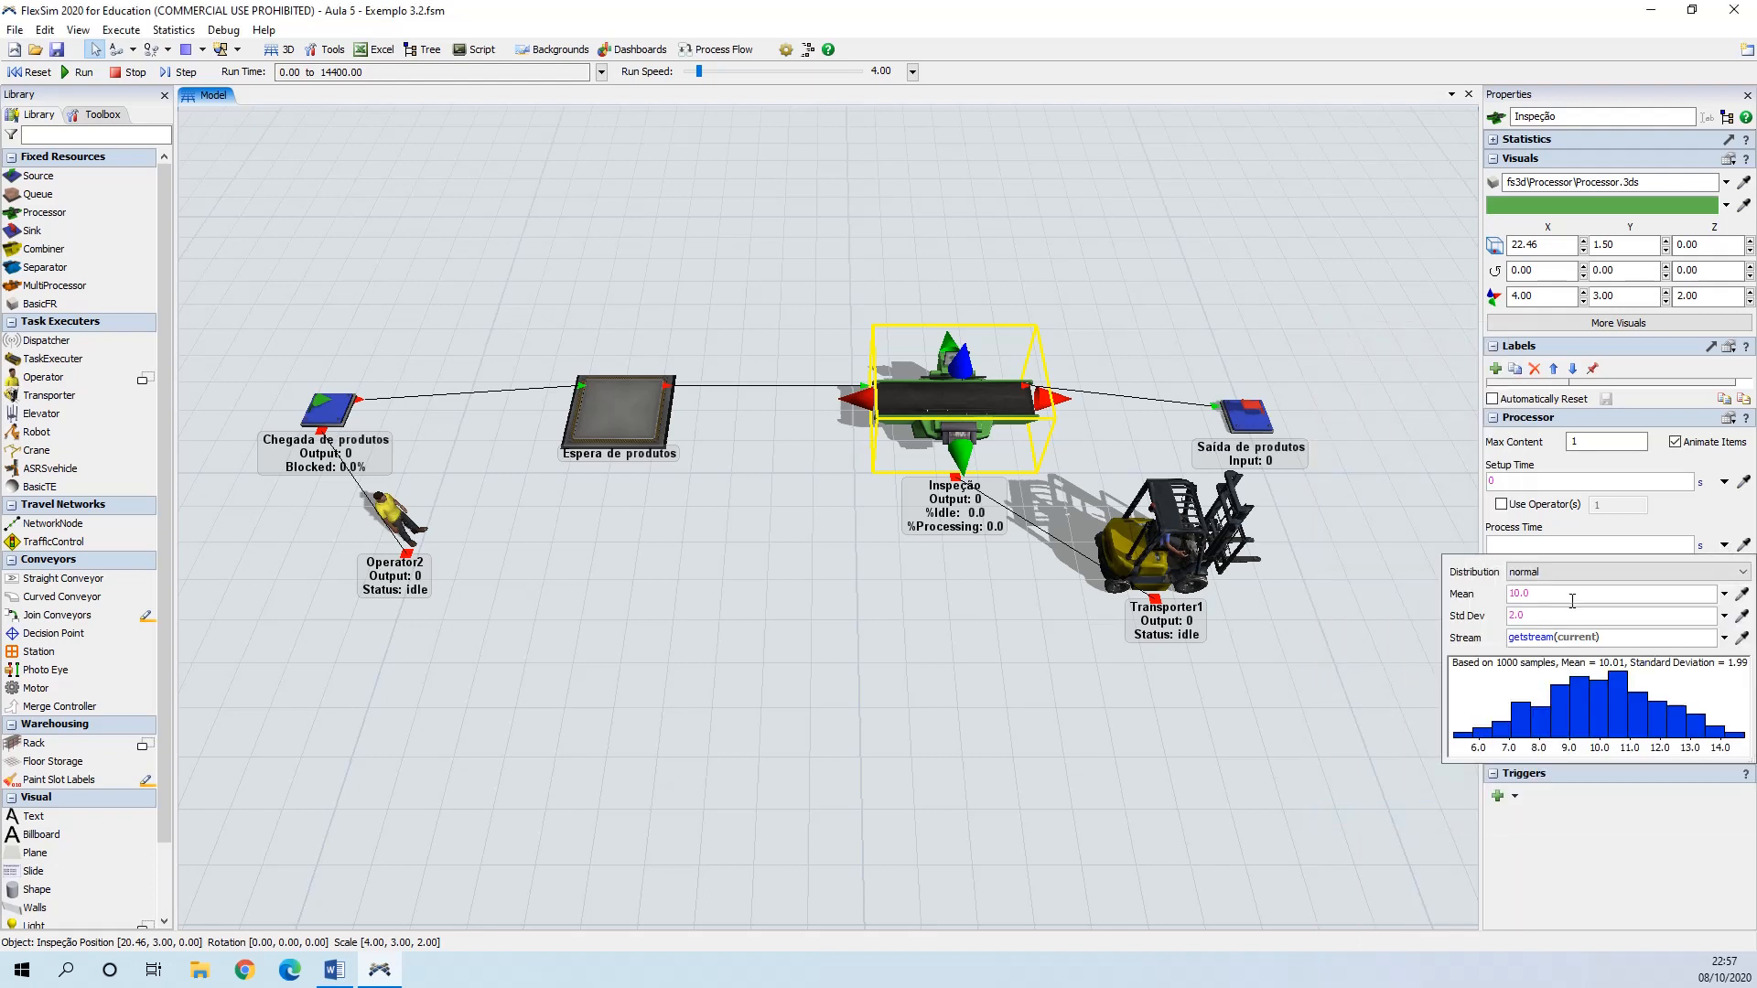
- Set the process time distribution's mean to 20 and its standard deviation to 2
drag(1567, 593, 1477, 590)
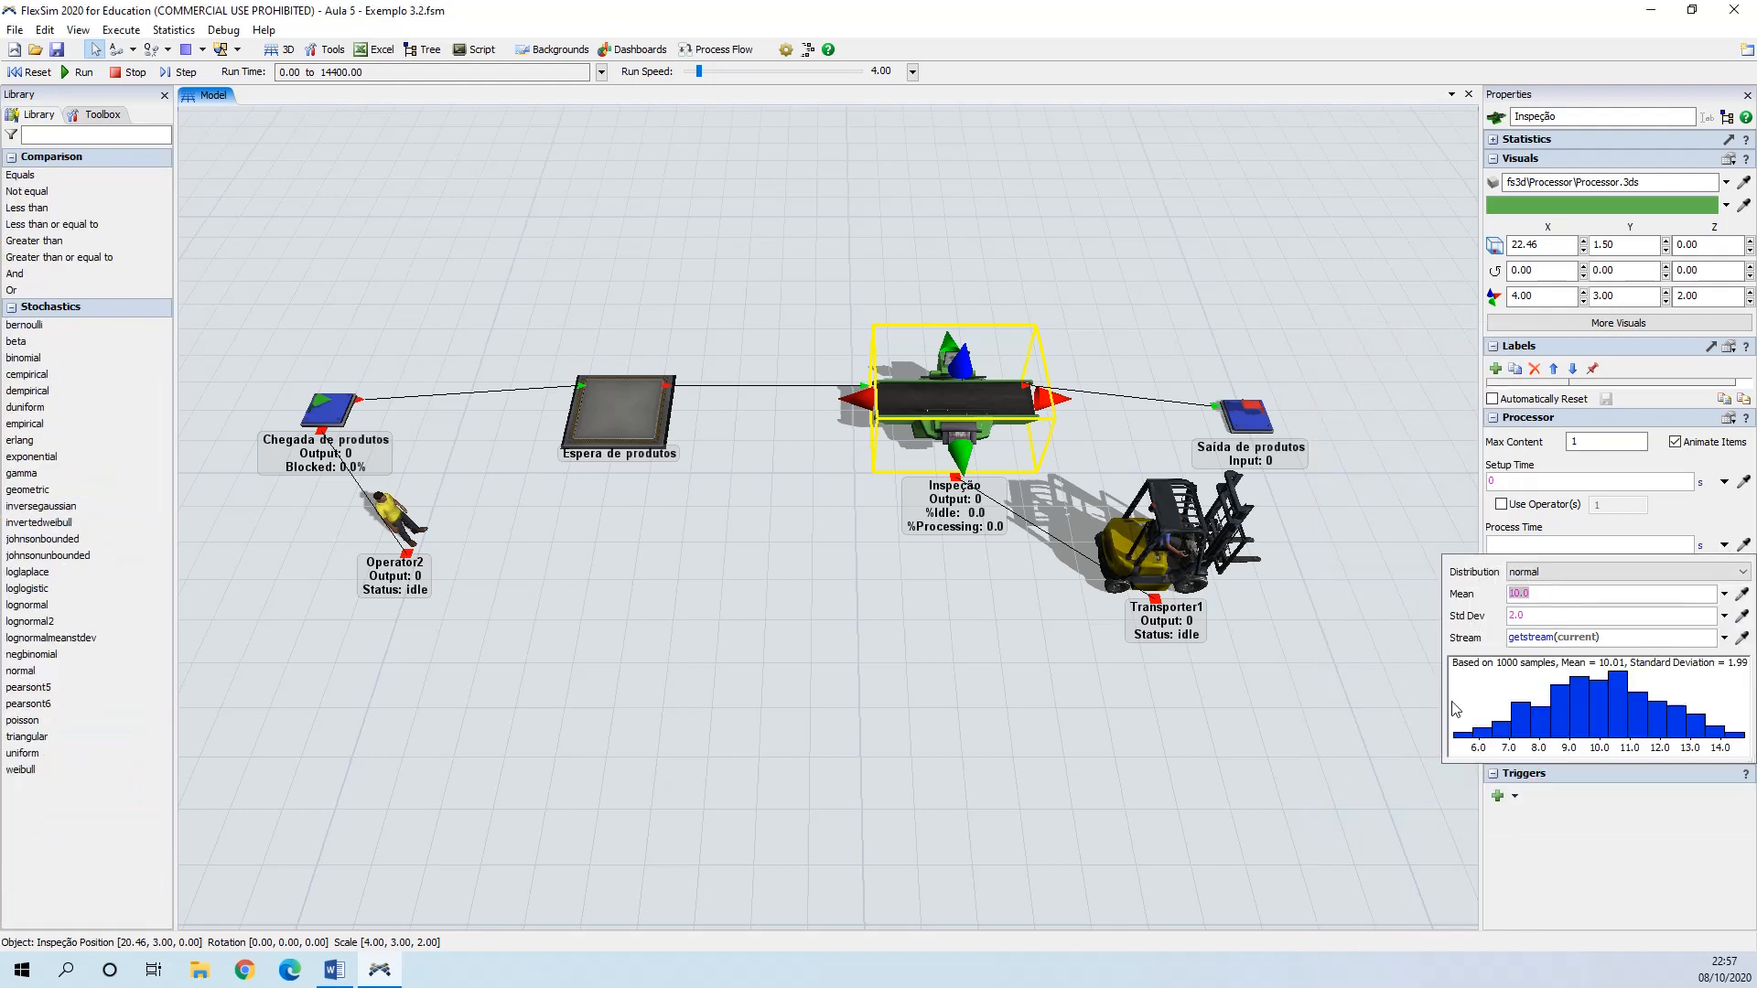
text(20)
click(1514, 613)
double_click(1514, 613)
text(2)
click(1553, 615)
click(1698, 524)
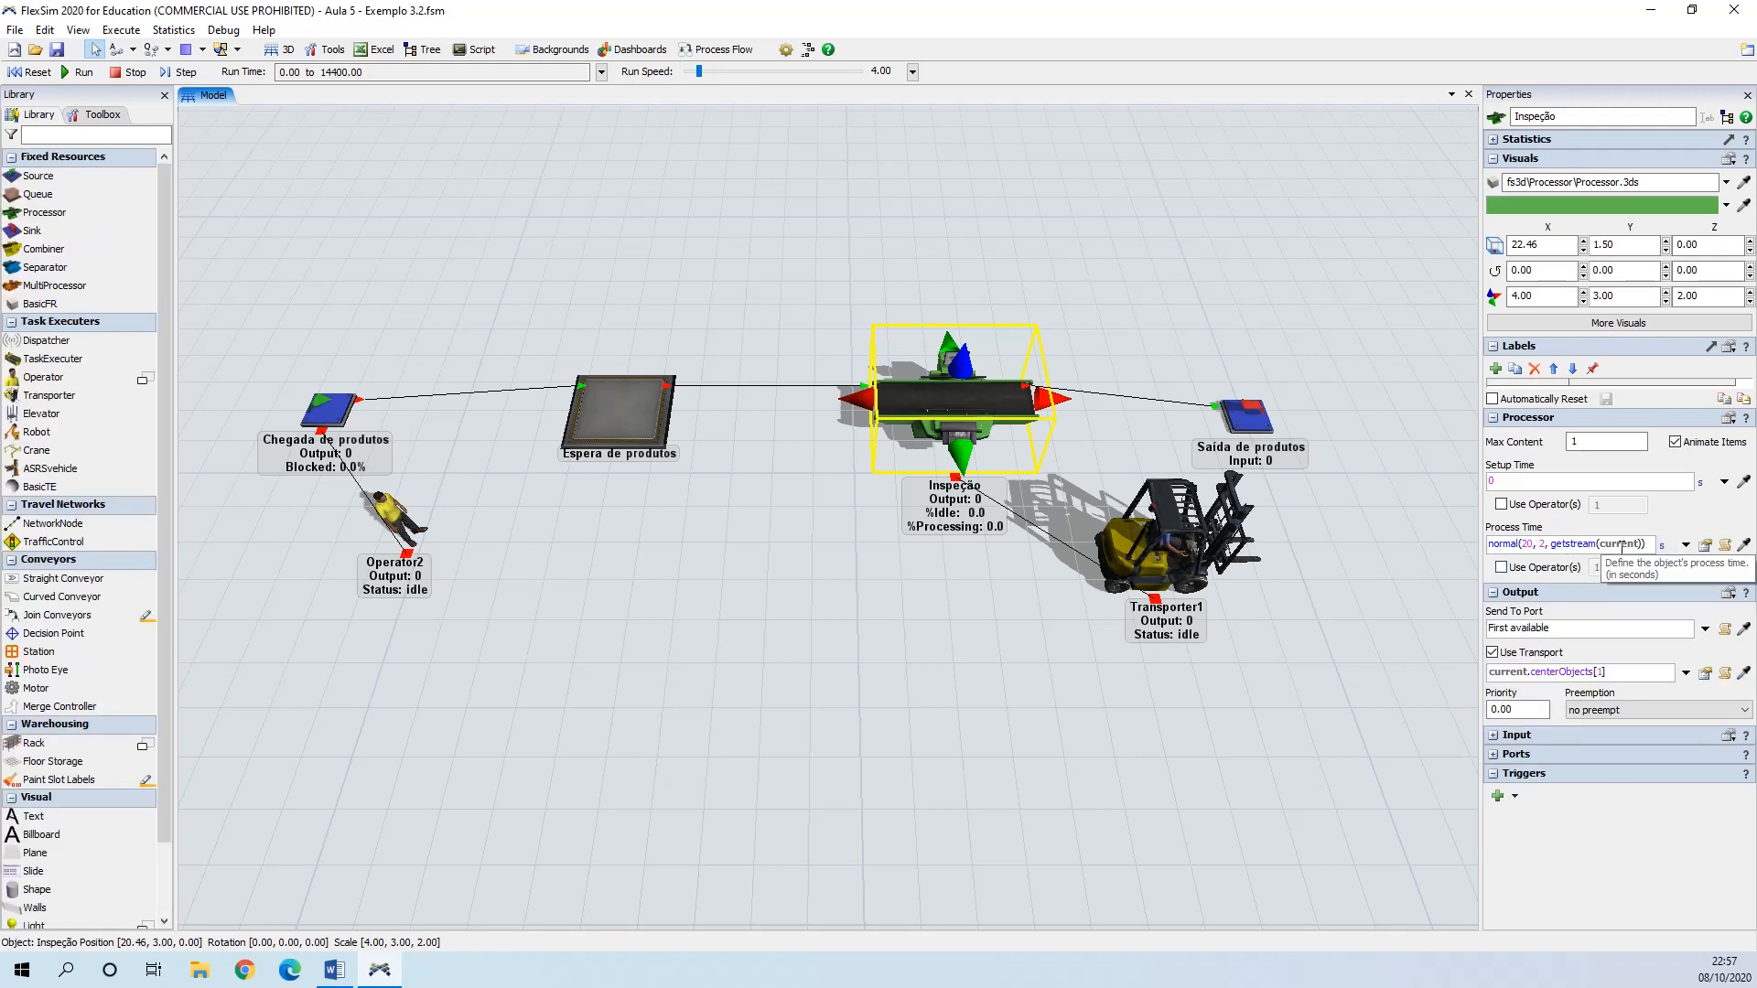
- Rewrite Inspeção's process time expression as normal(20,2), without a stream argument, and deselect the processor
click(1650, 546)
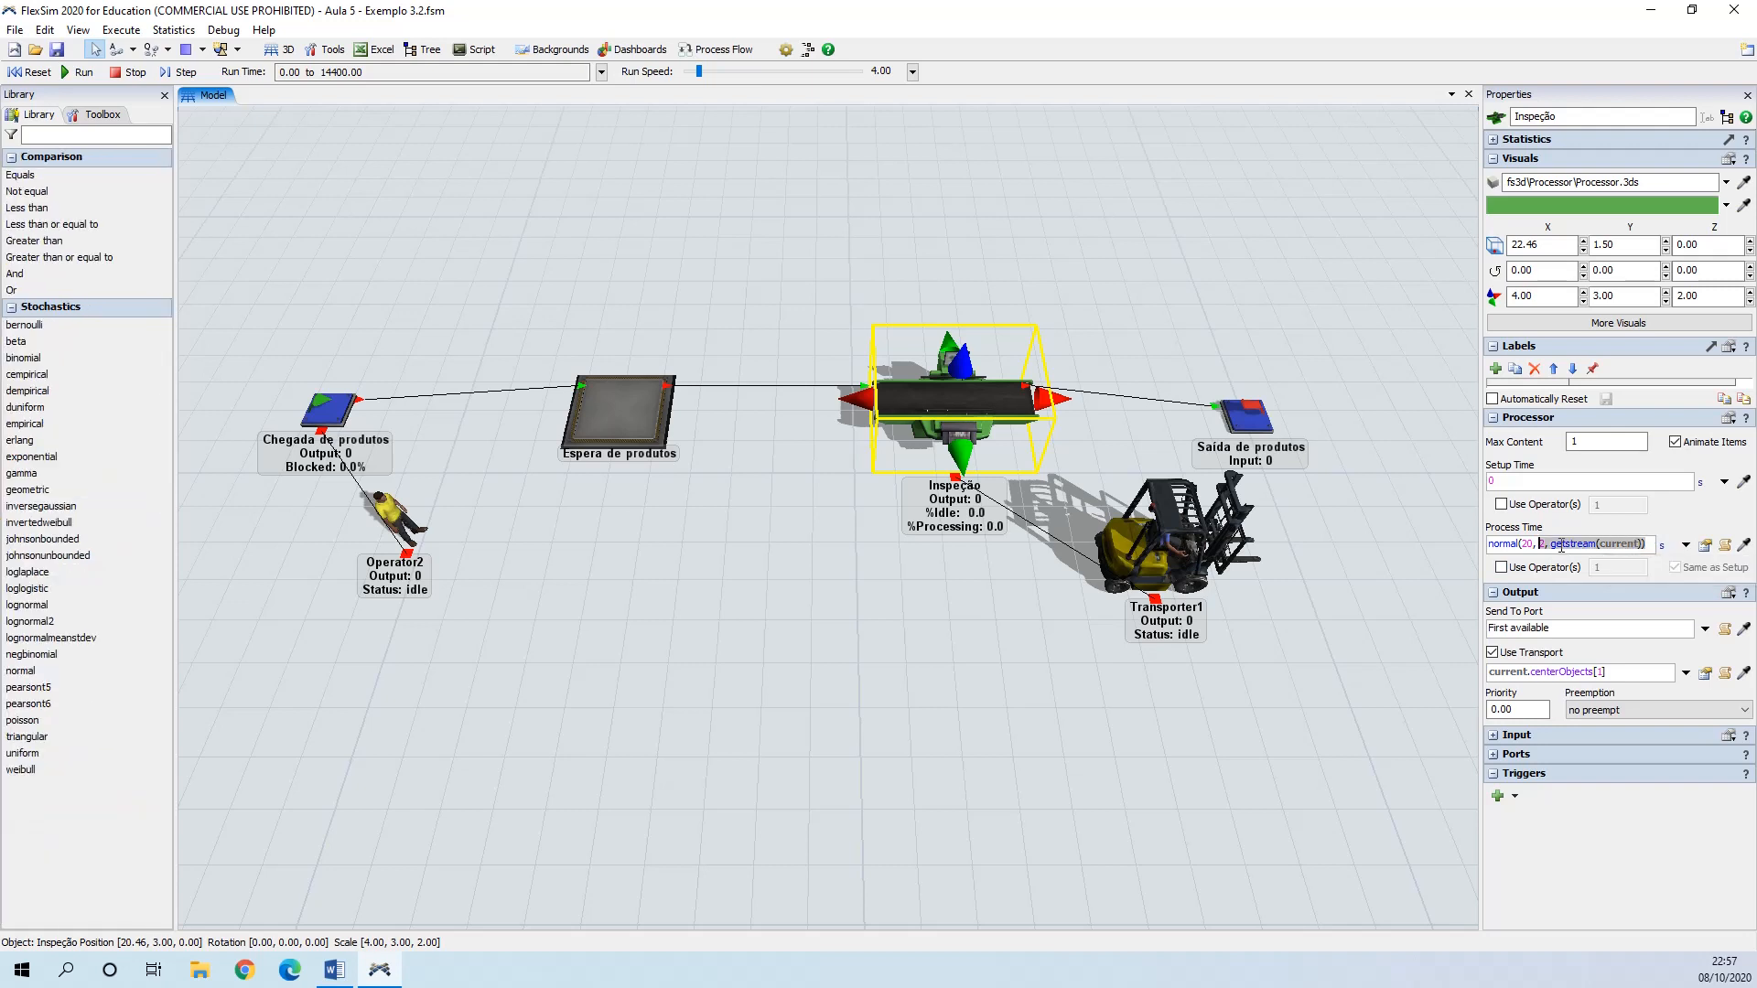
text(normal()
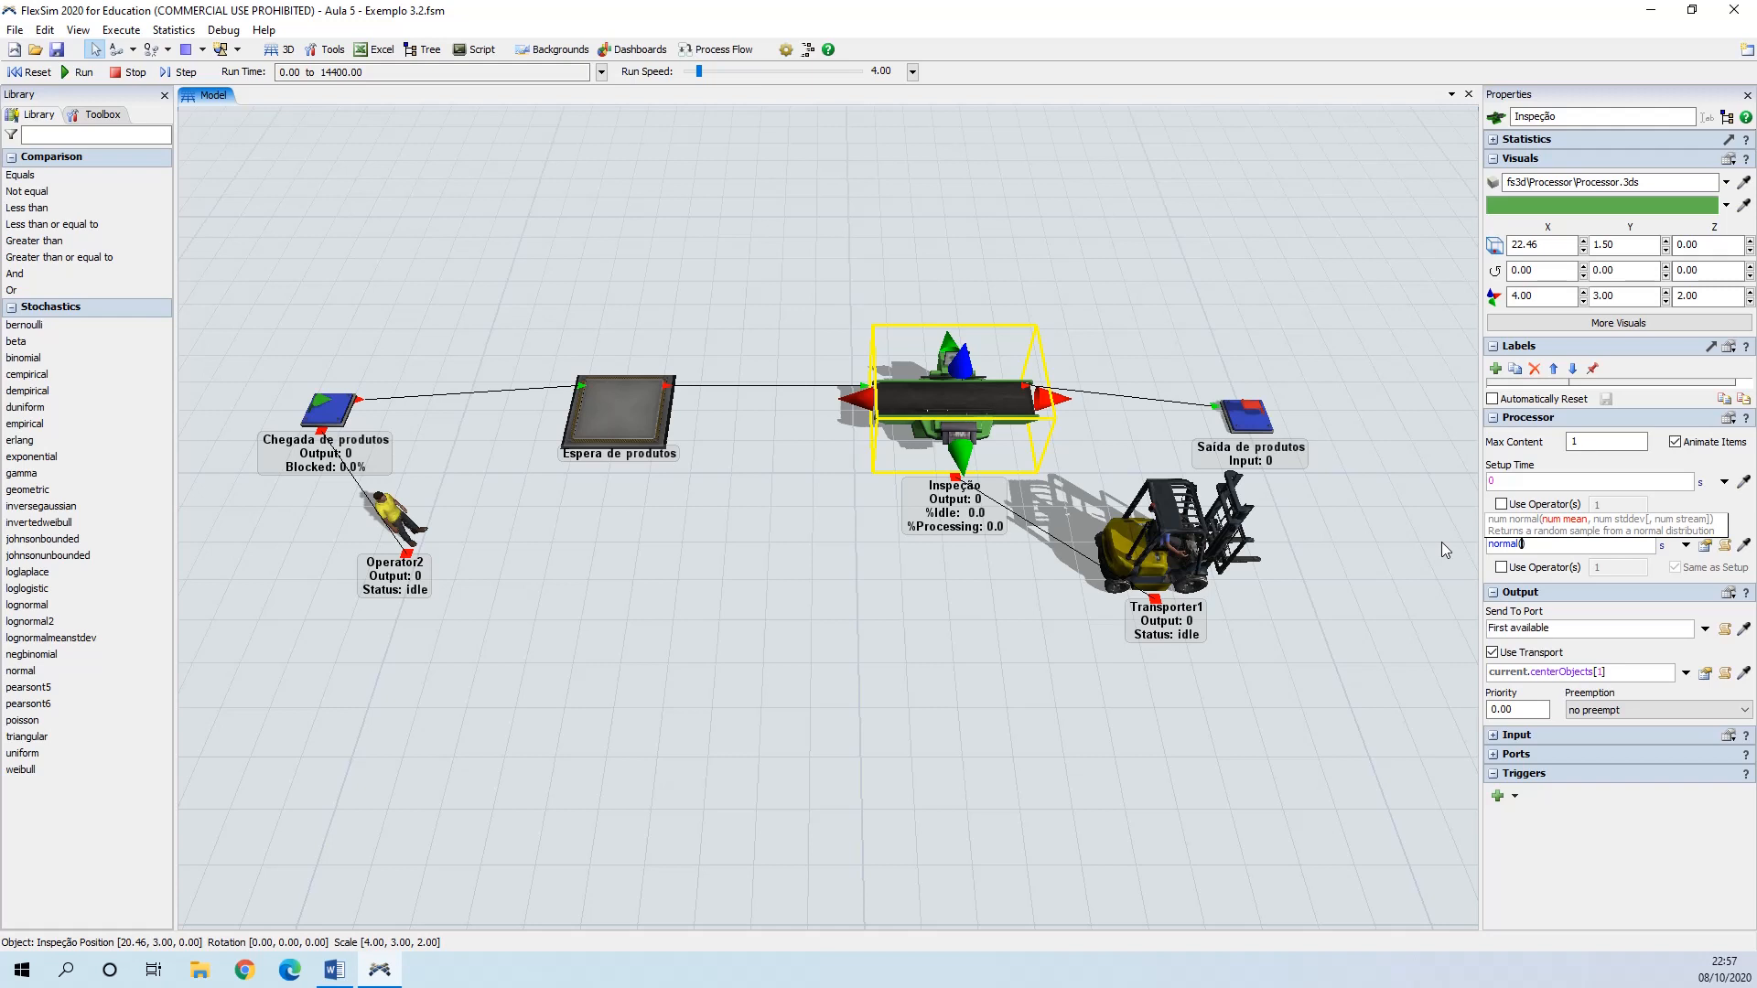
text(20)
text(,2)
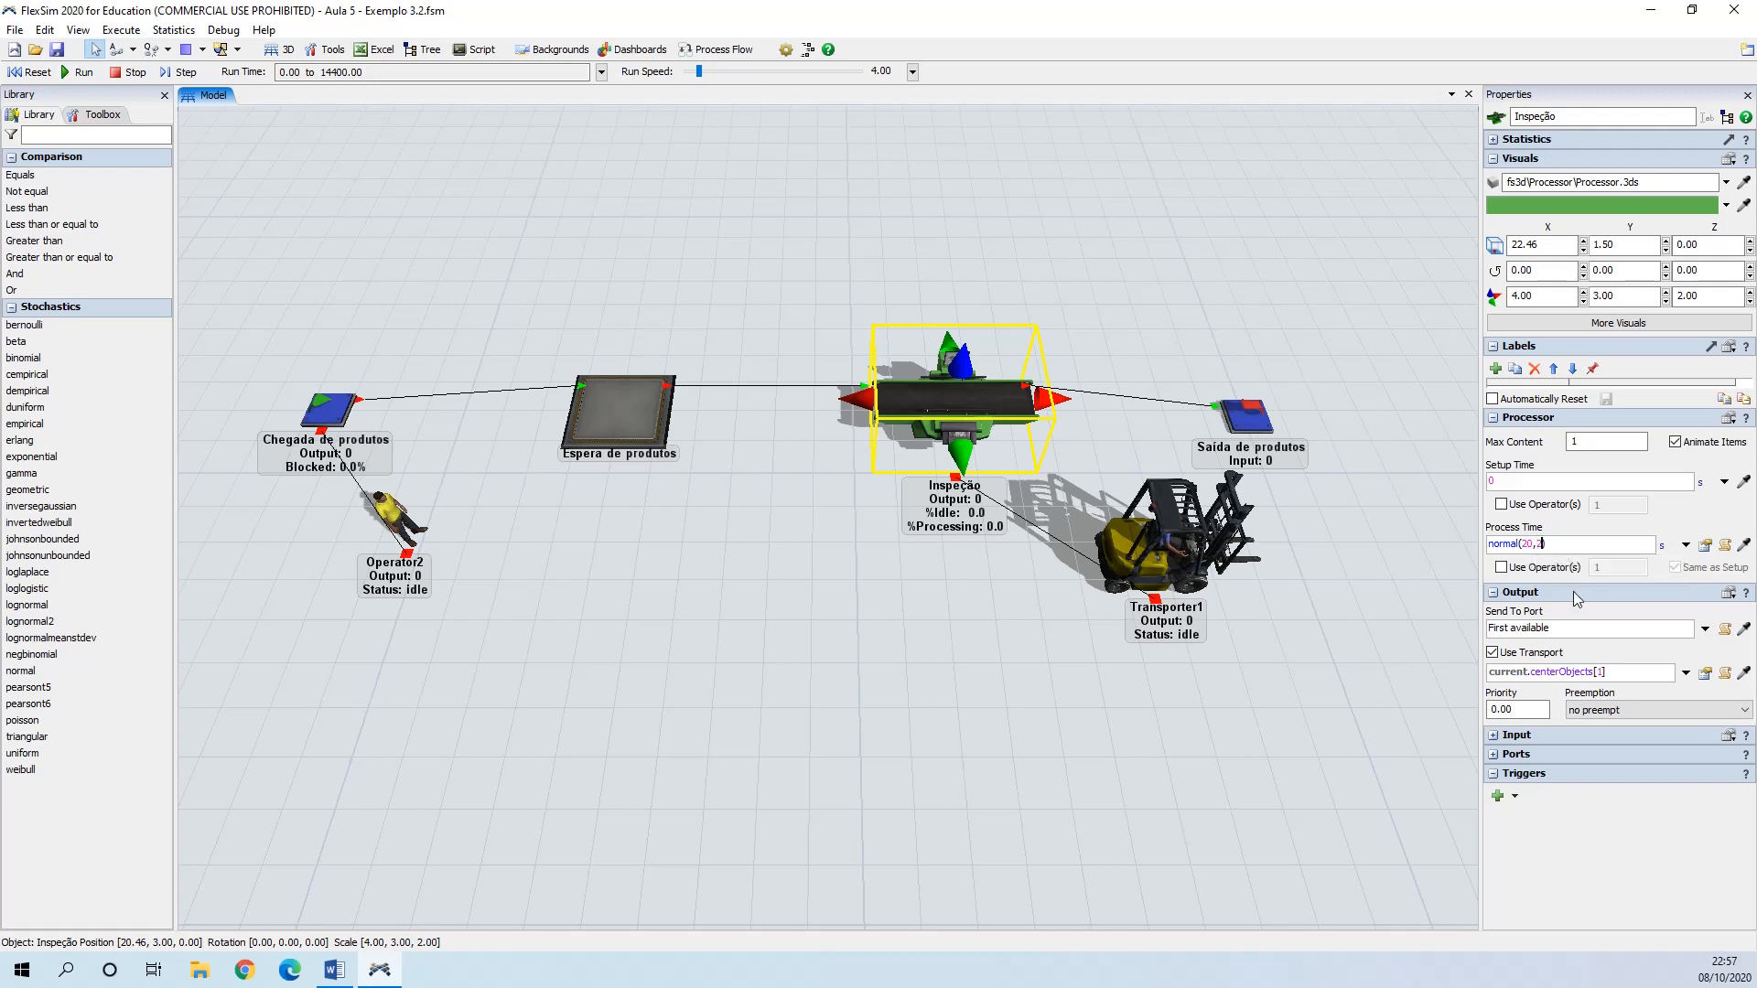
key(Return)
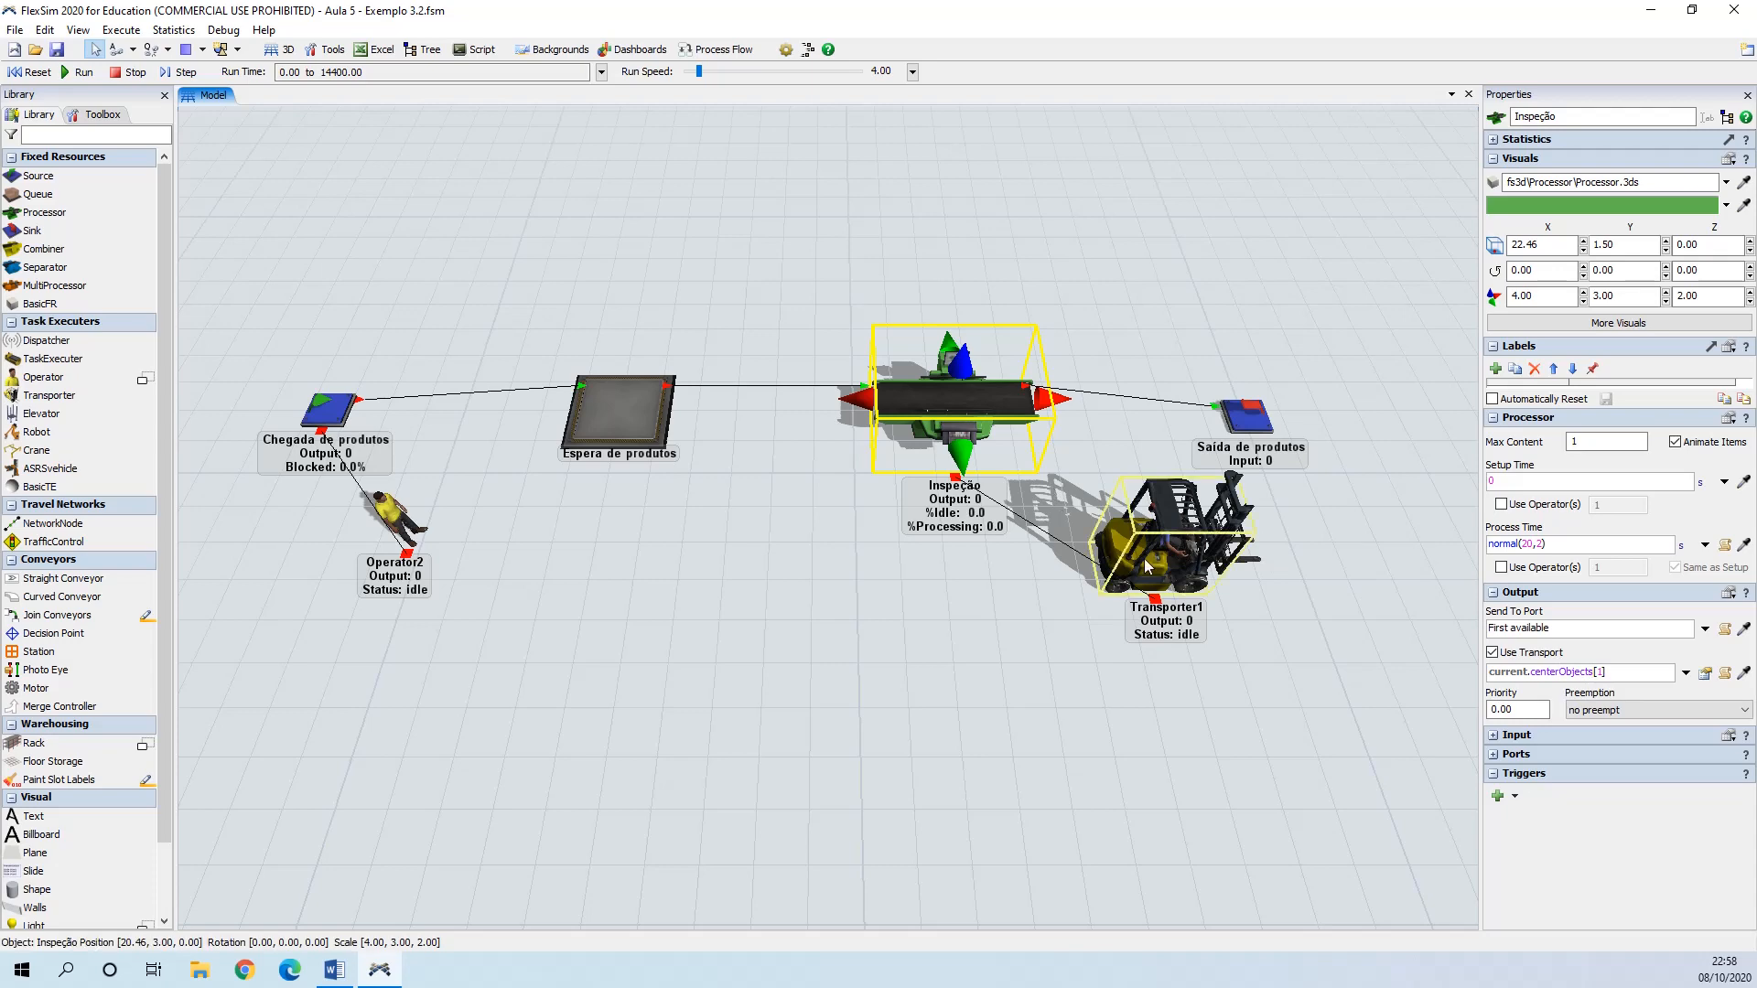
click(898, 628)
- Test-run the simulation from a reset state at a run speed of 105, and stop and reset it
drag(853, 629, 871, 636)
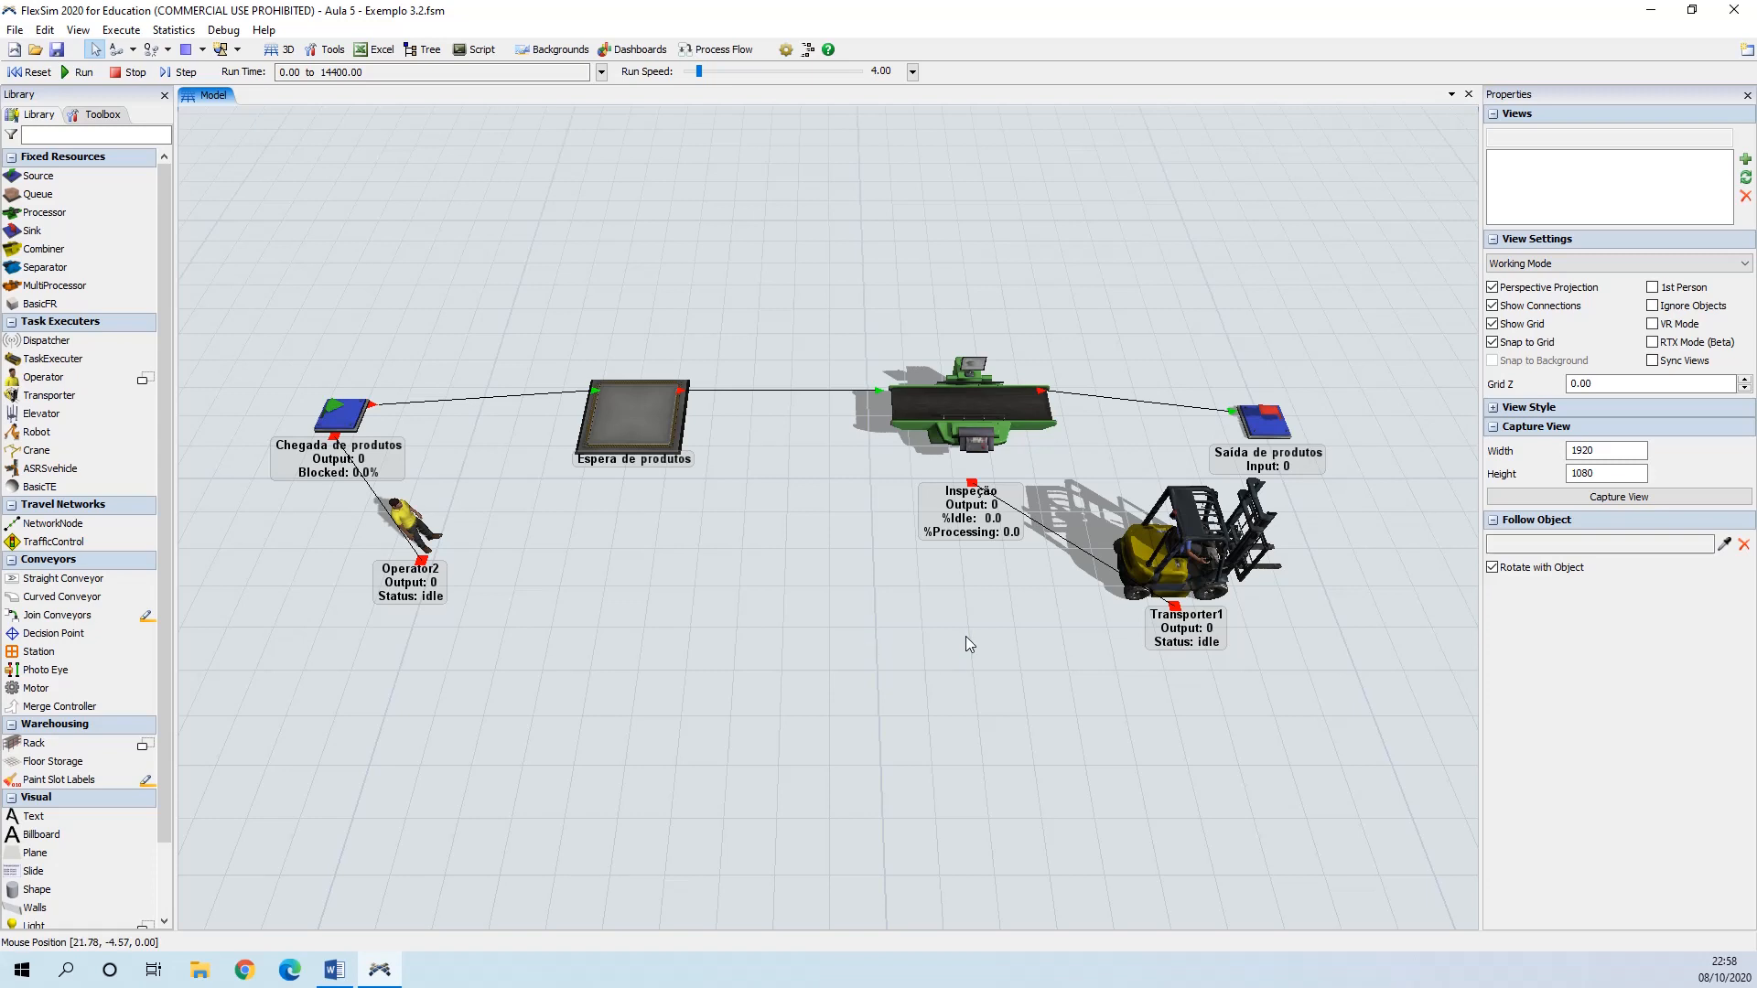
click(30, 72)
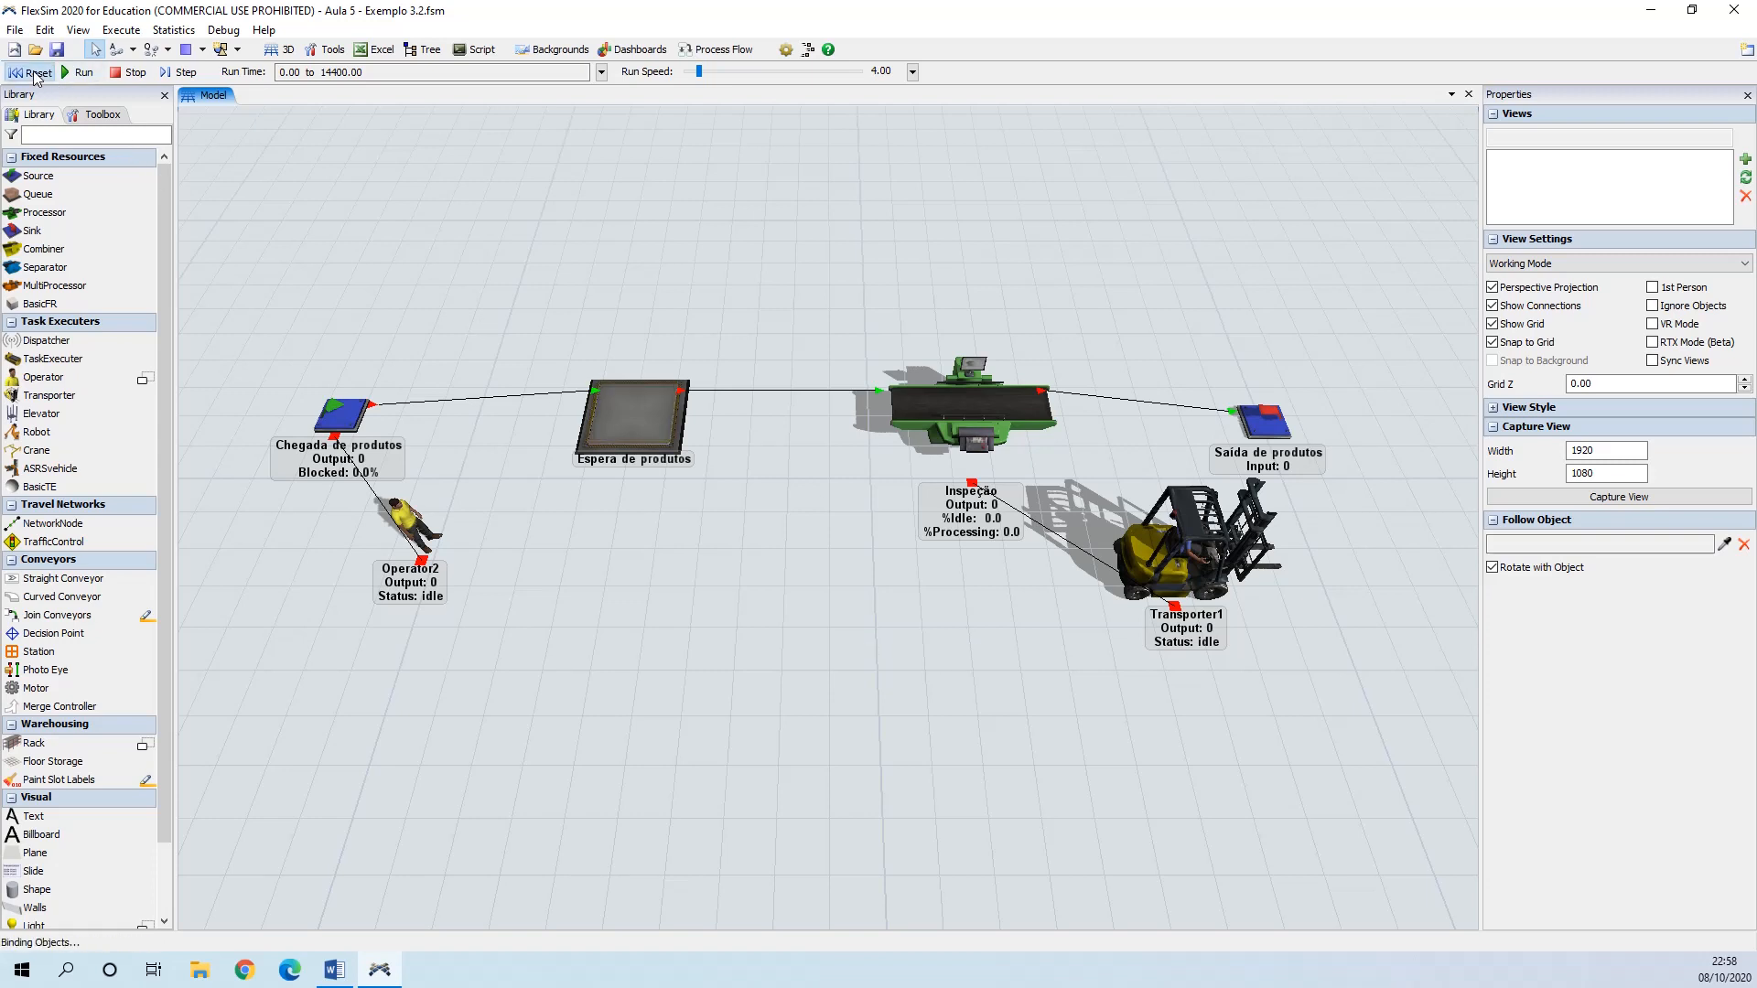
click(80, 73)
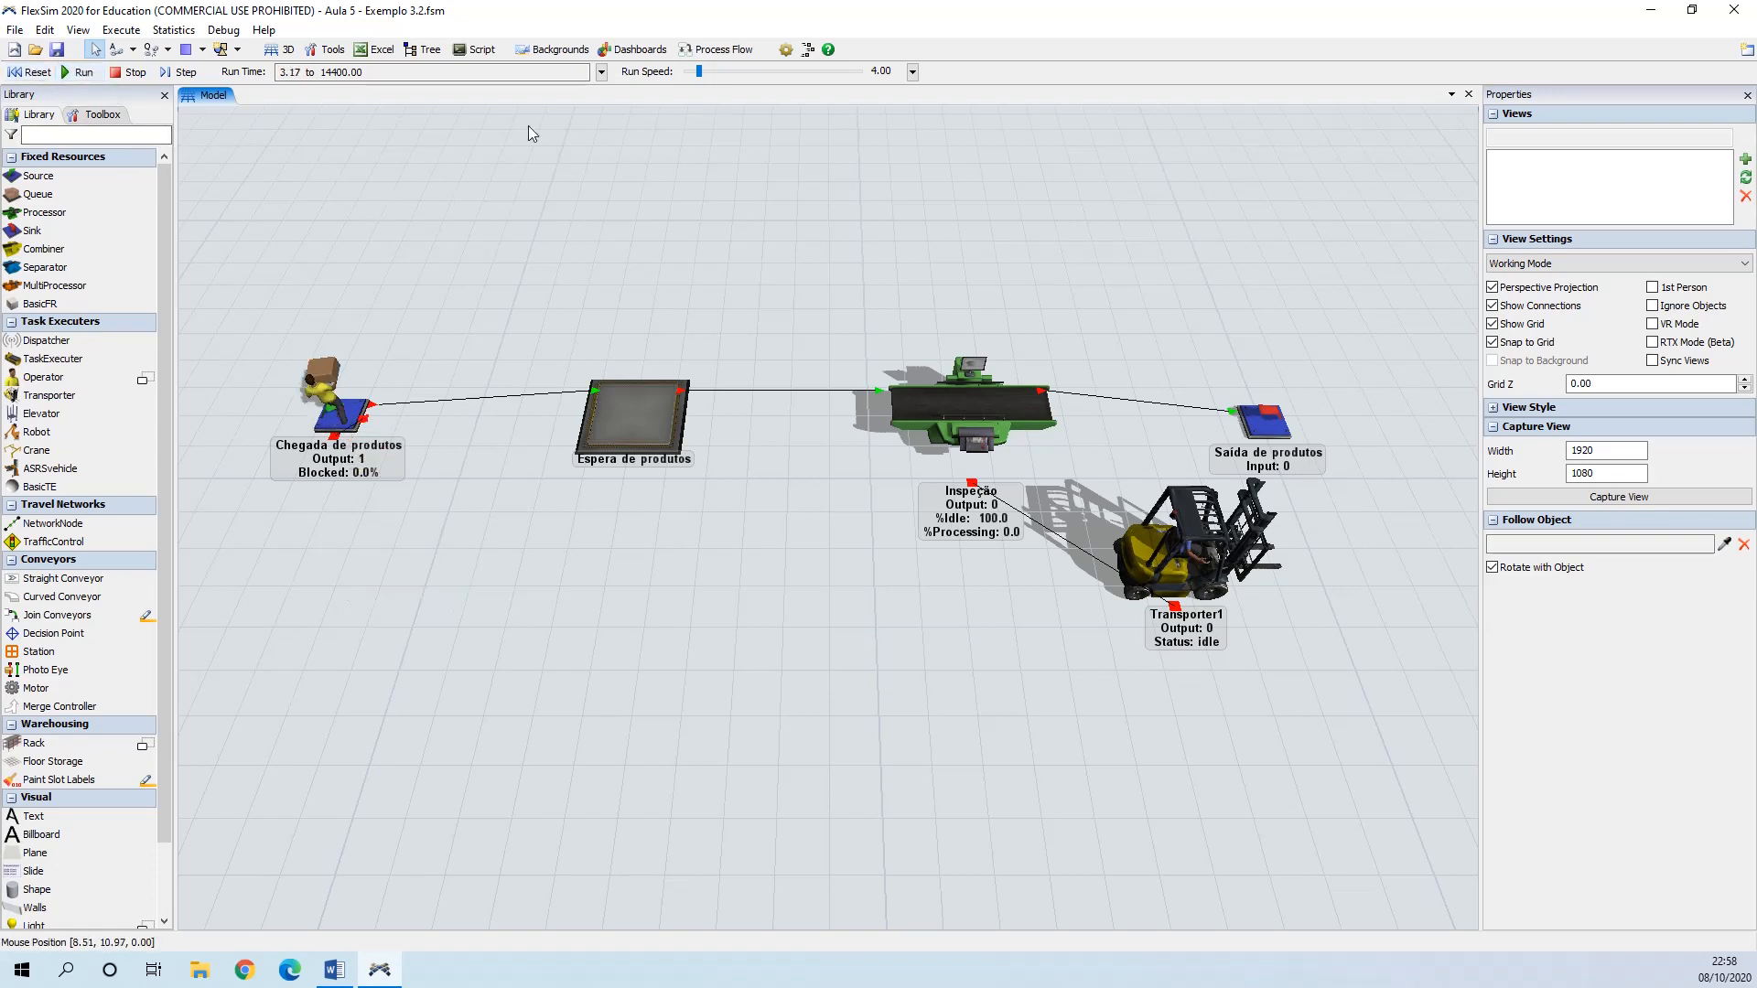
drag(698, 73, 716, 73)
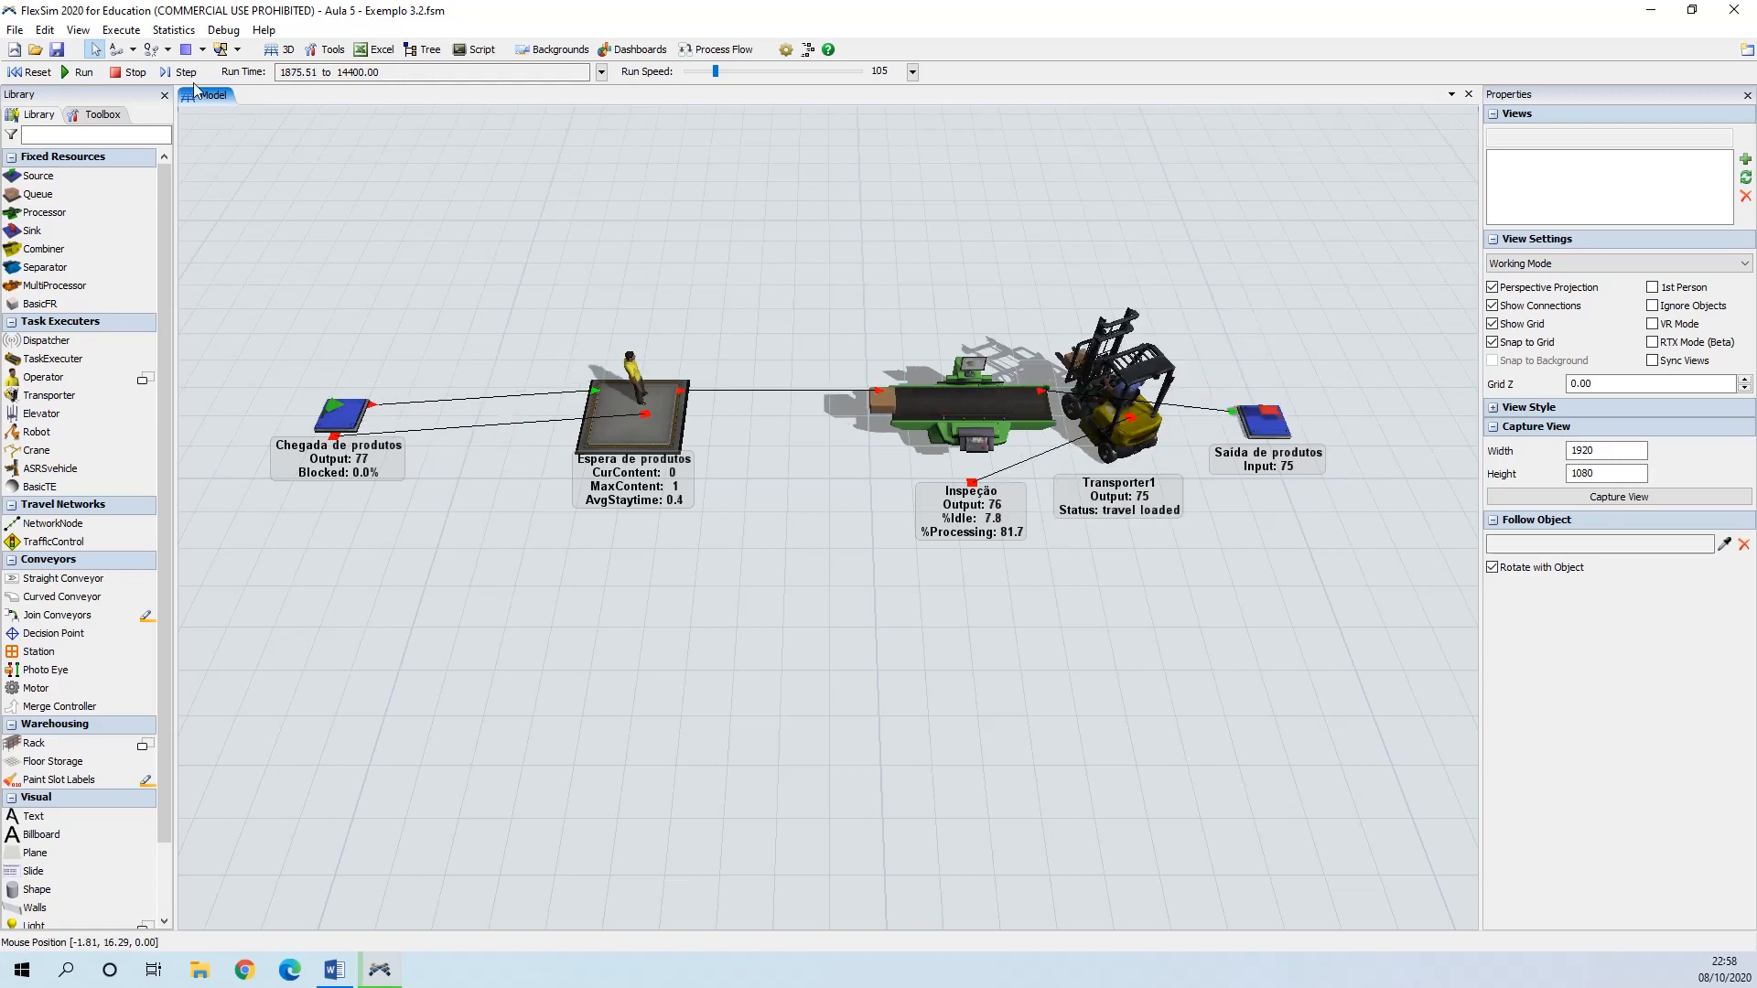
click(132, 73)
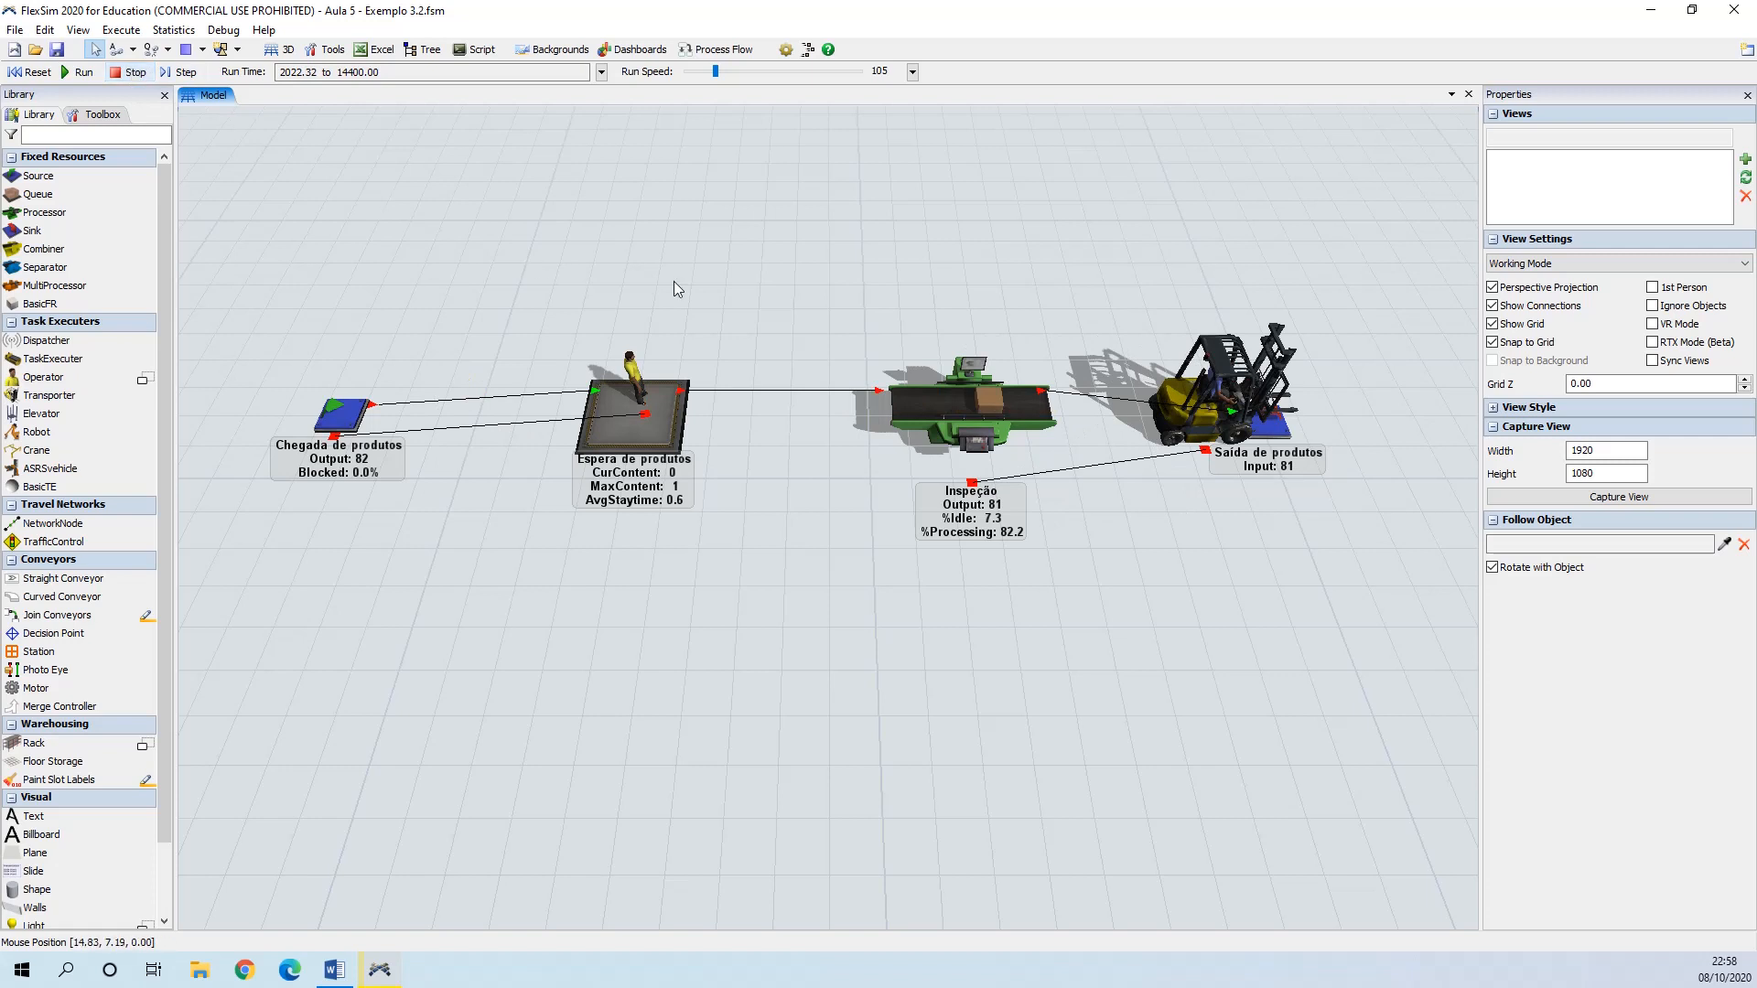
click(32, 72)
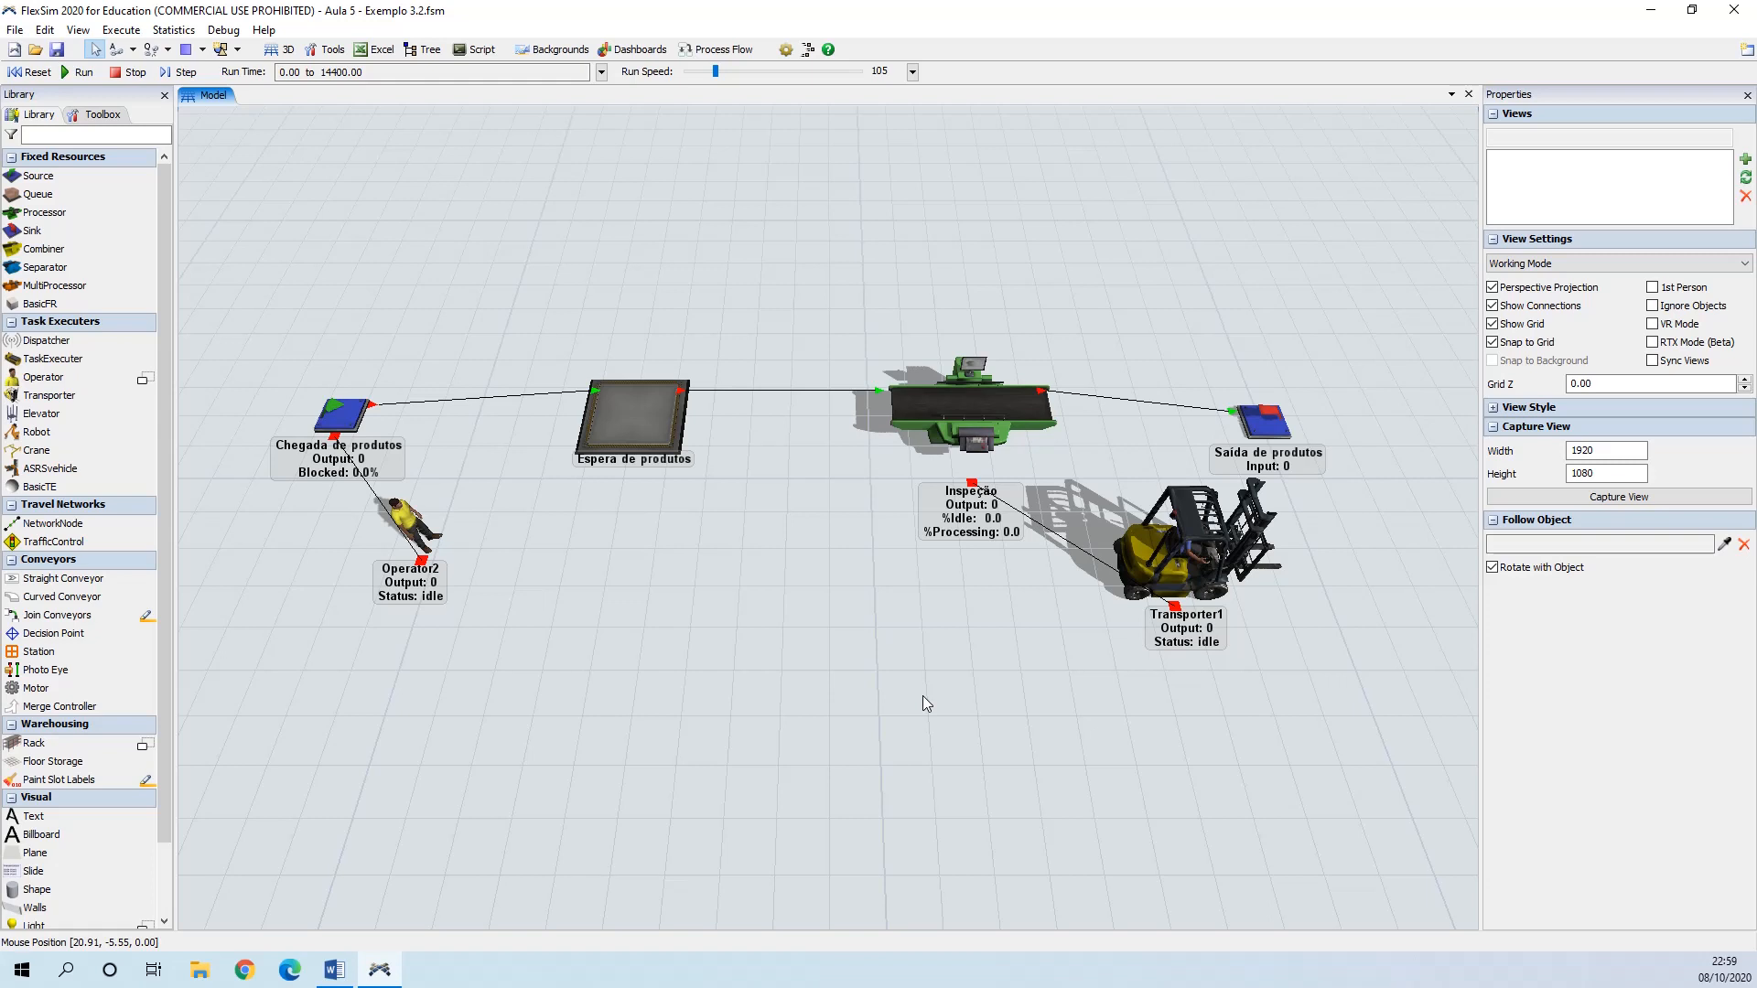
- Move Transporter1 to about X 22.2, Y -5.3, directly in front of the Inspeção processor
click(1194, 538)
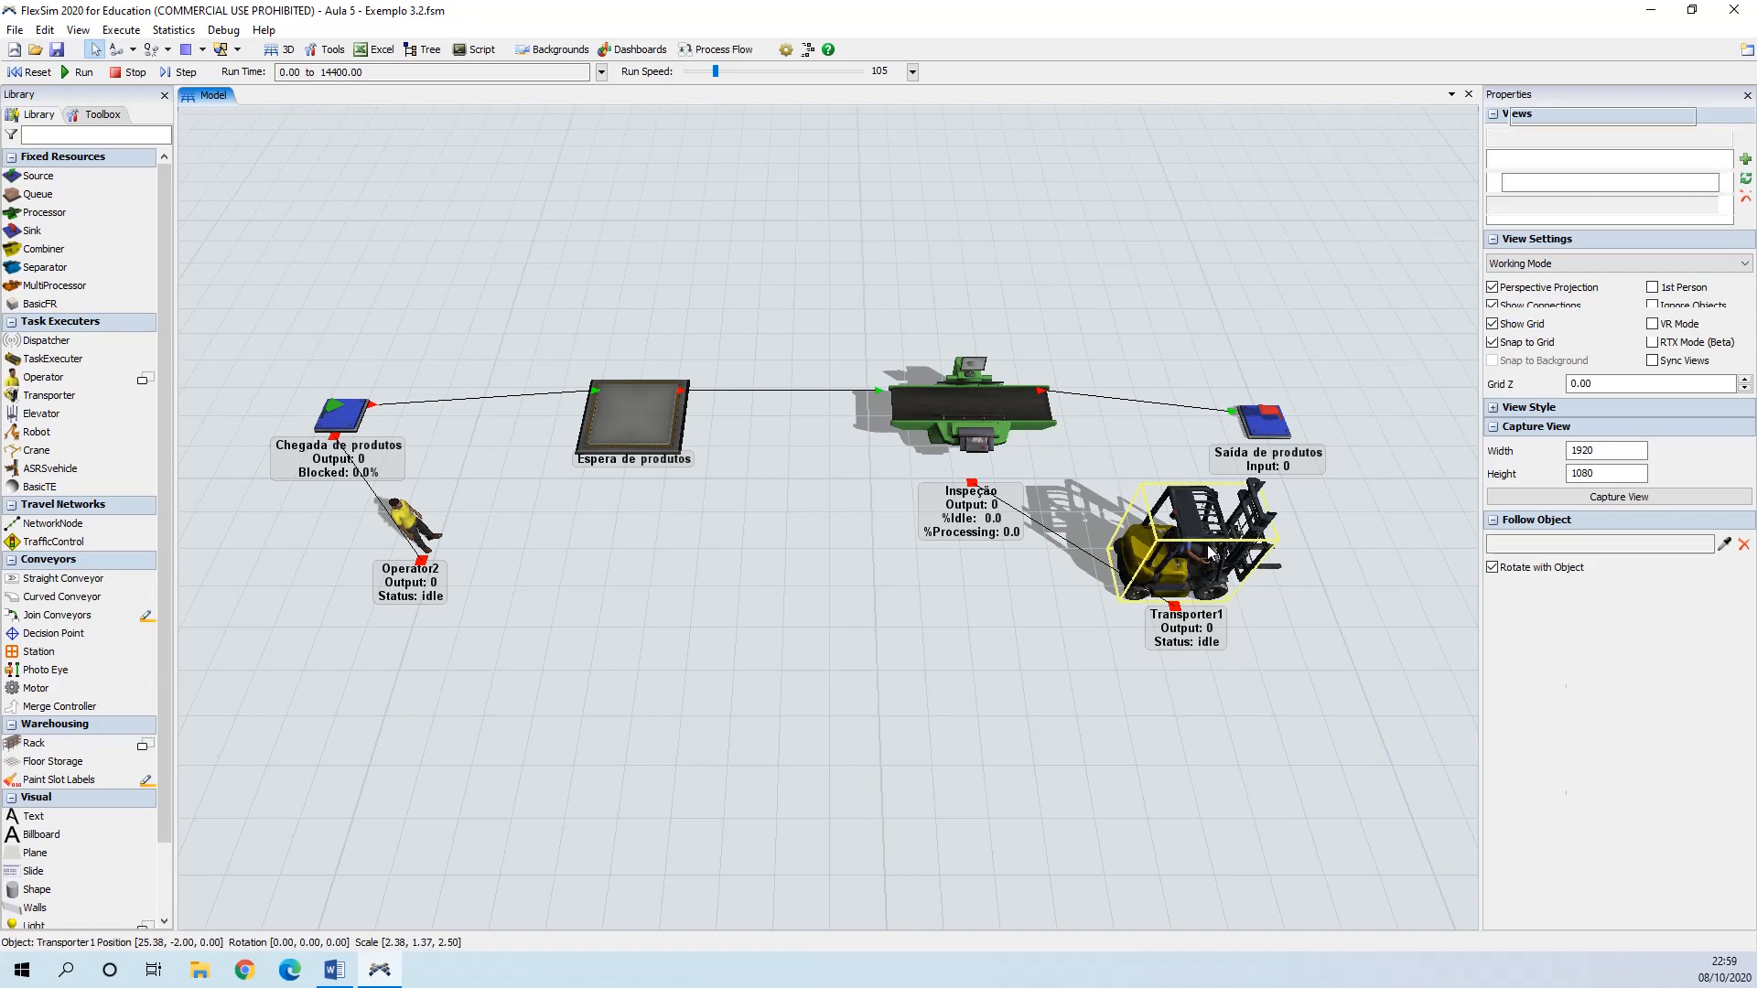
drag(1208, 559, 1012, 668)
click(1143, 611)
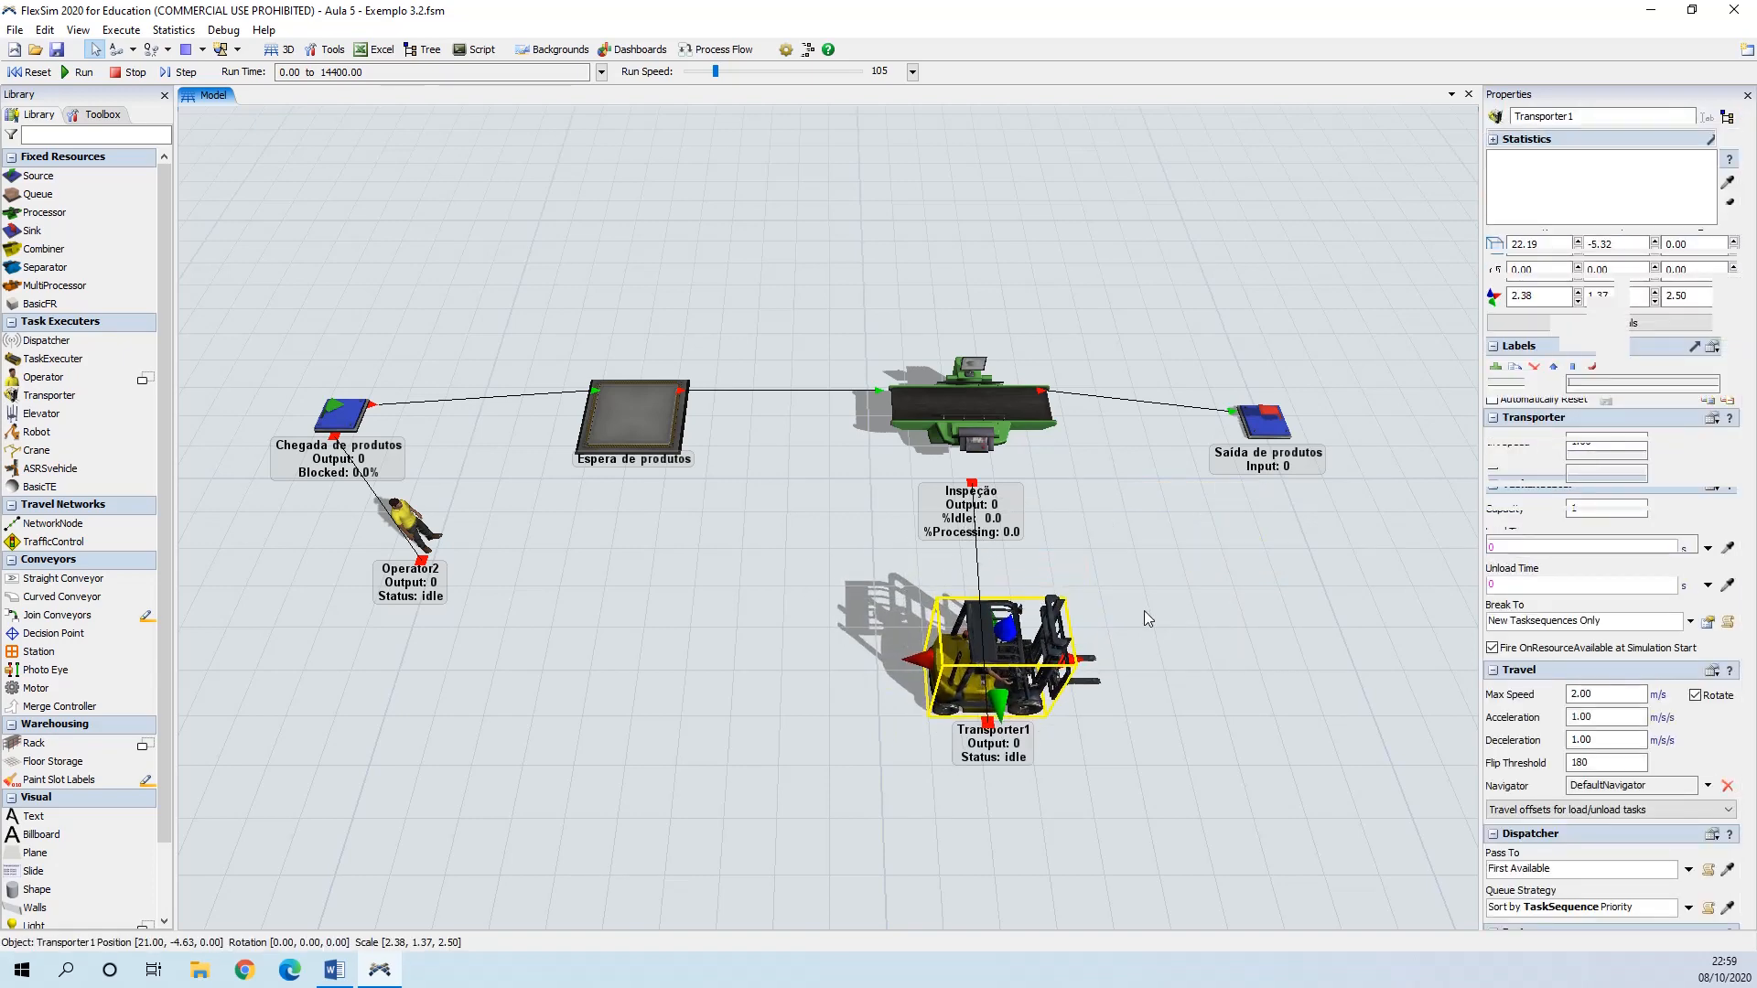
- Move the Saída de produtos sink to about X 30.3, Y 8.1, behind the line of the Inspeção processor
drag(1151, 577, 1043, 572)
drag(1187, 439, 1142, 268)
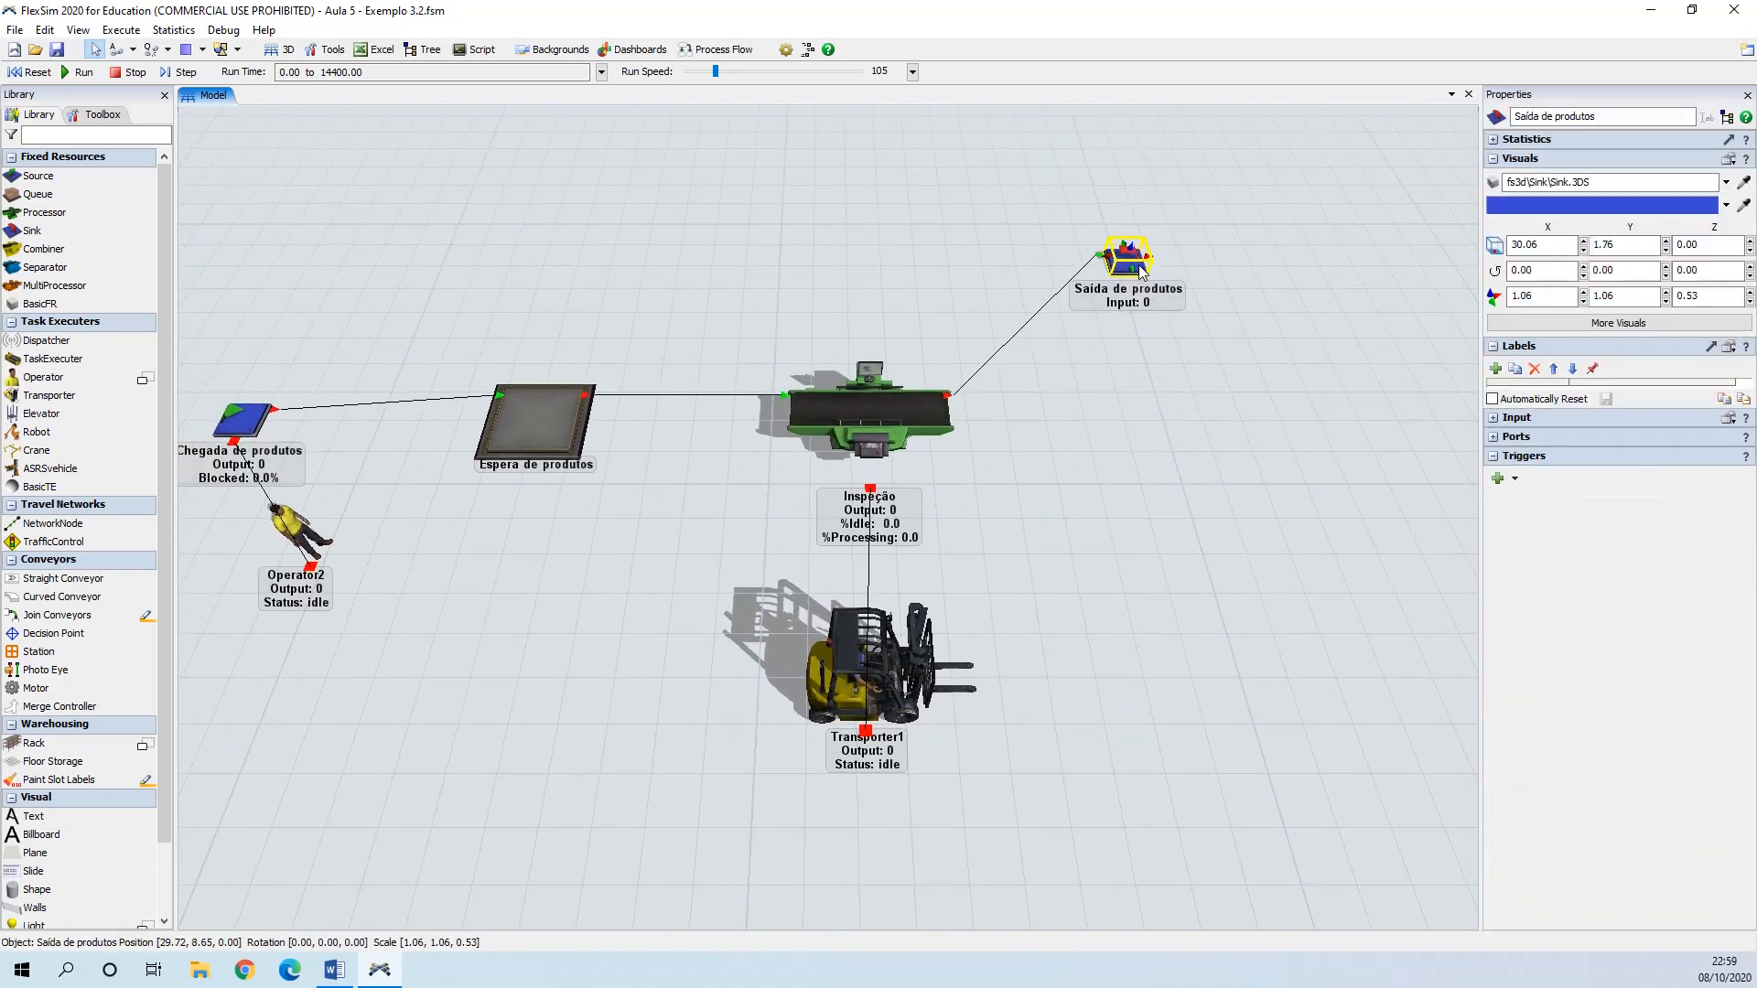
click(1126, 580)
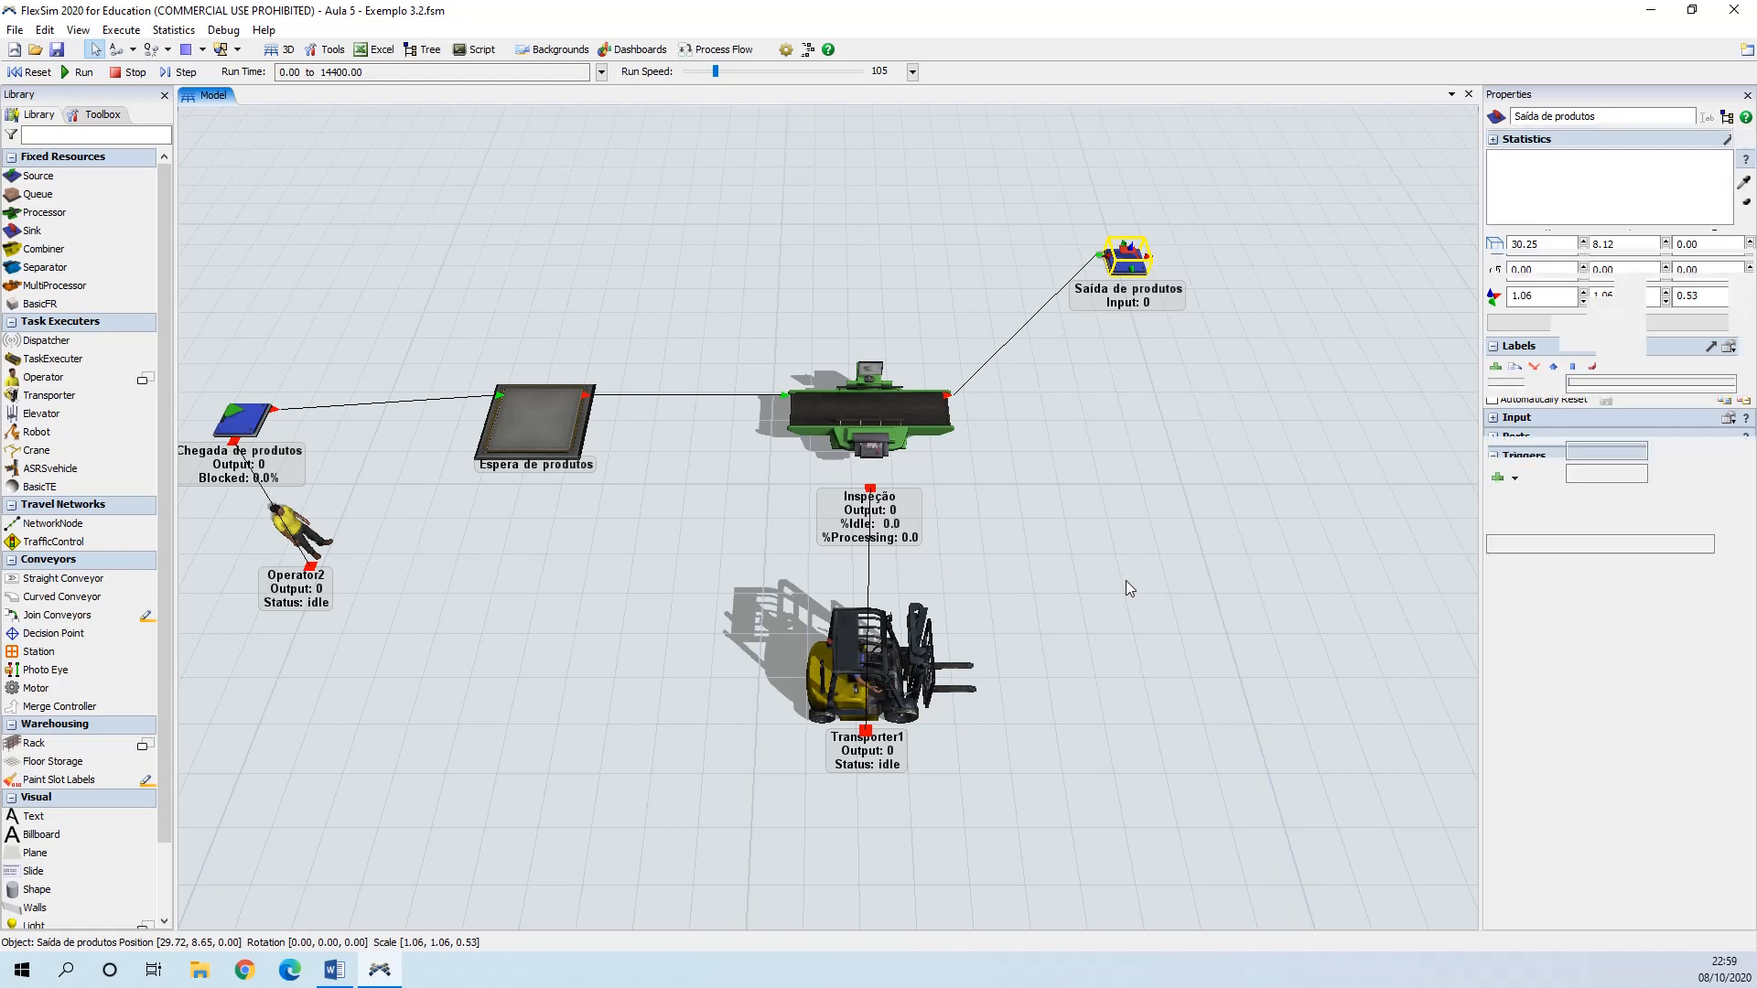
- Add a second sink at about X 31.5, Y -1.5 and shift Saída de produtos to about X 32.5, Y 7.8
click(38, 231)
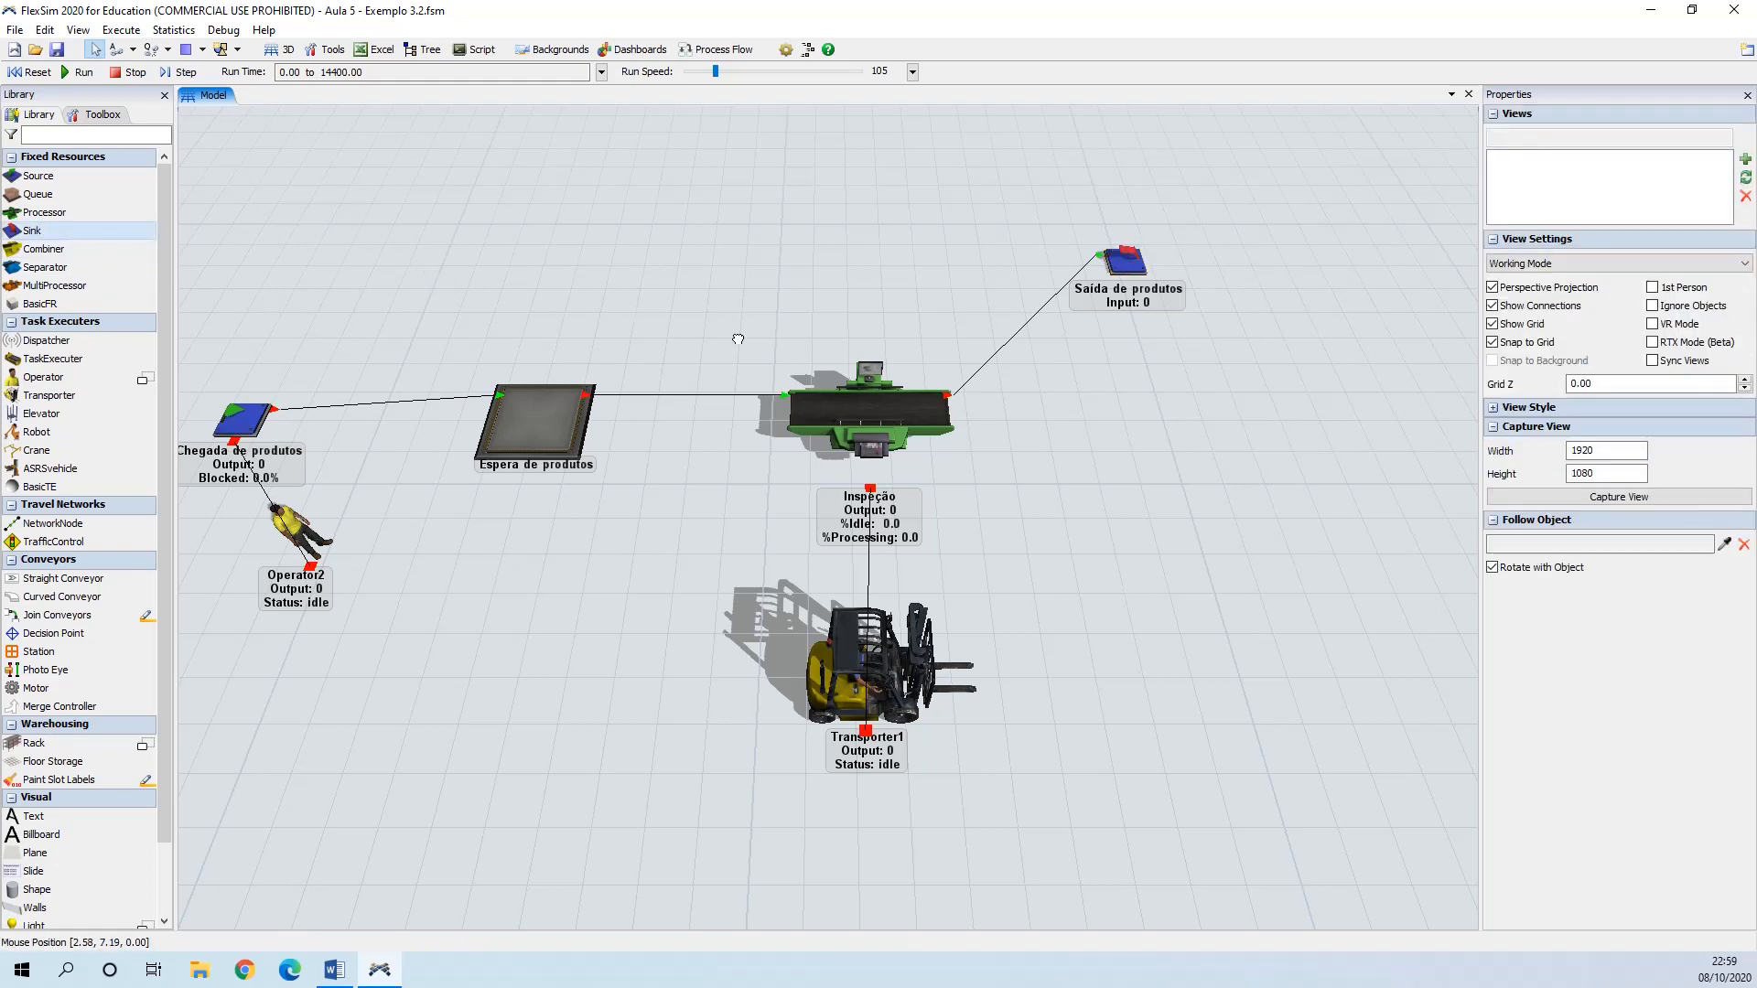
click(1204, 538)
drag(1204, 538, 1245, 539)
drag(1125, 262, 1209, 265)
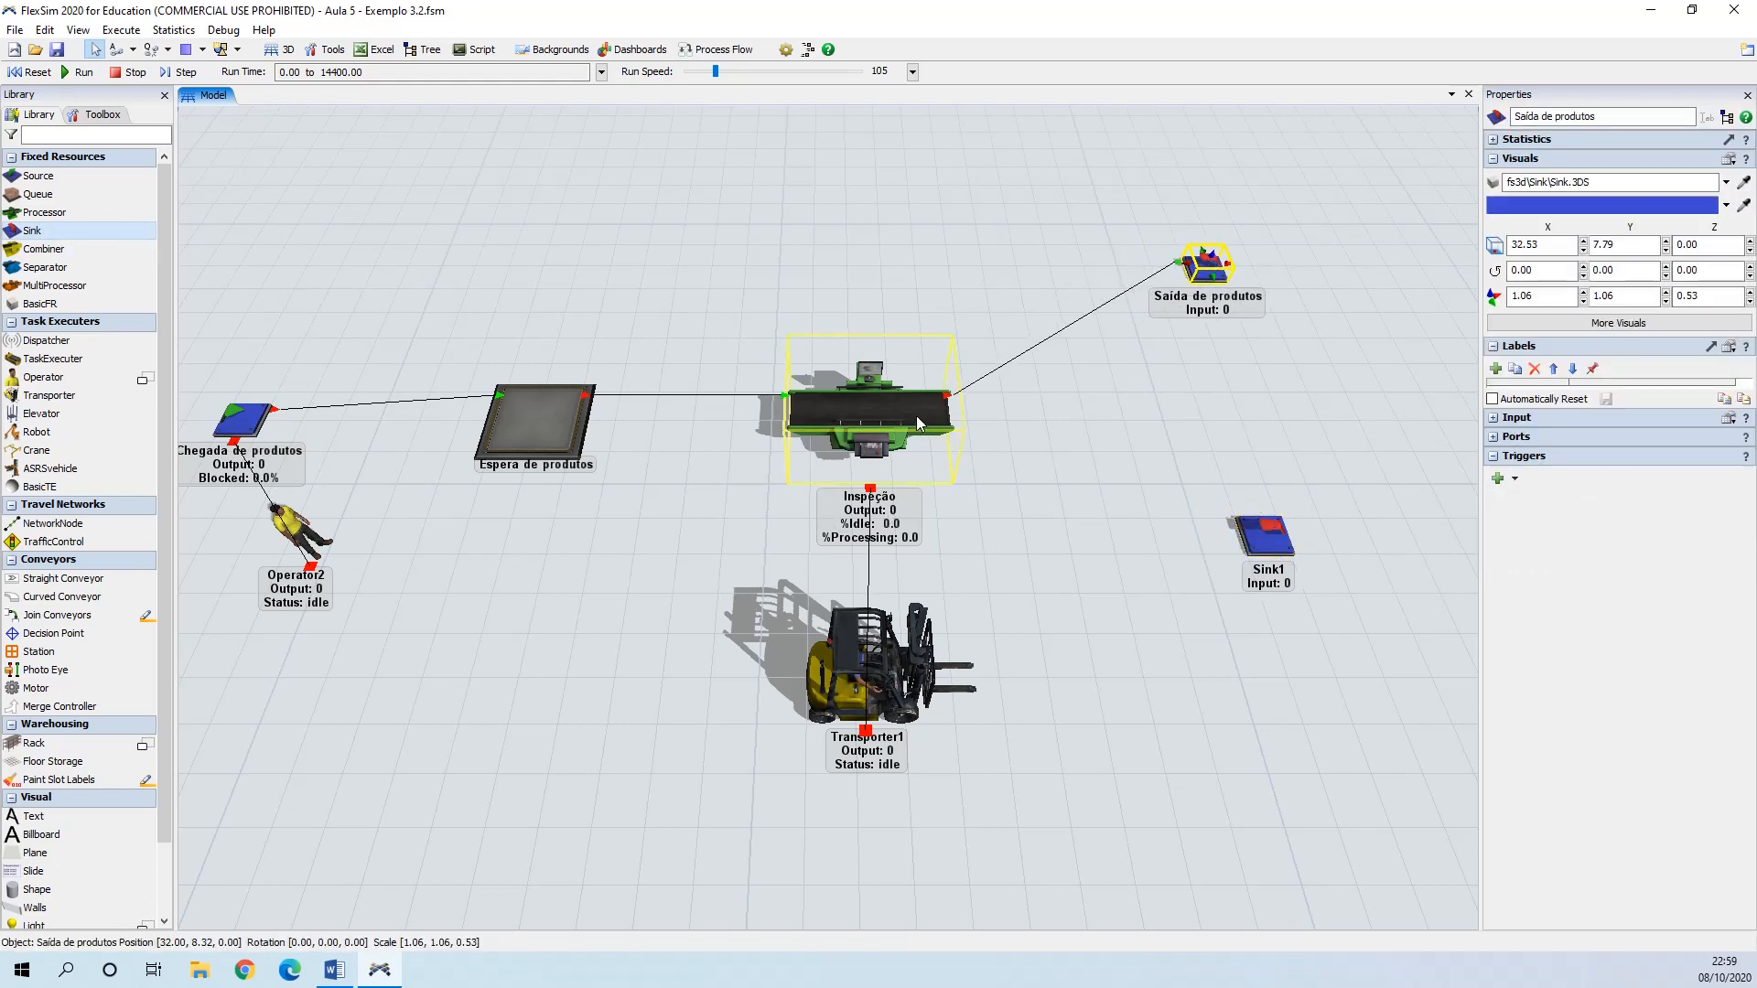
- Connect an output port of the Inspeção processor to the new sink
key(a)
drag(922, 414, 1288, 540)
click(1195, 535)
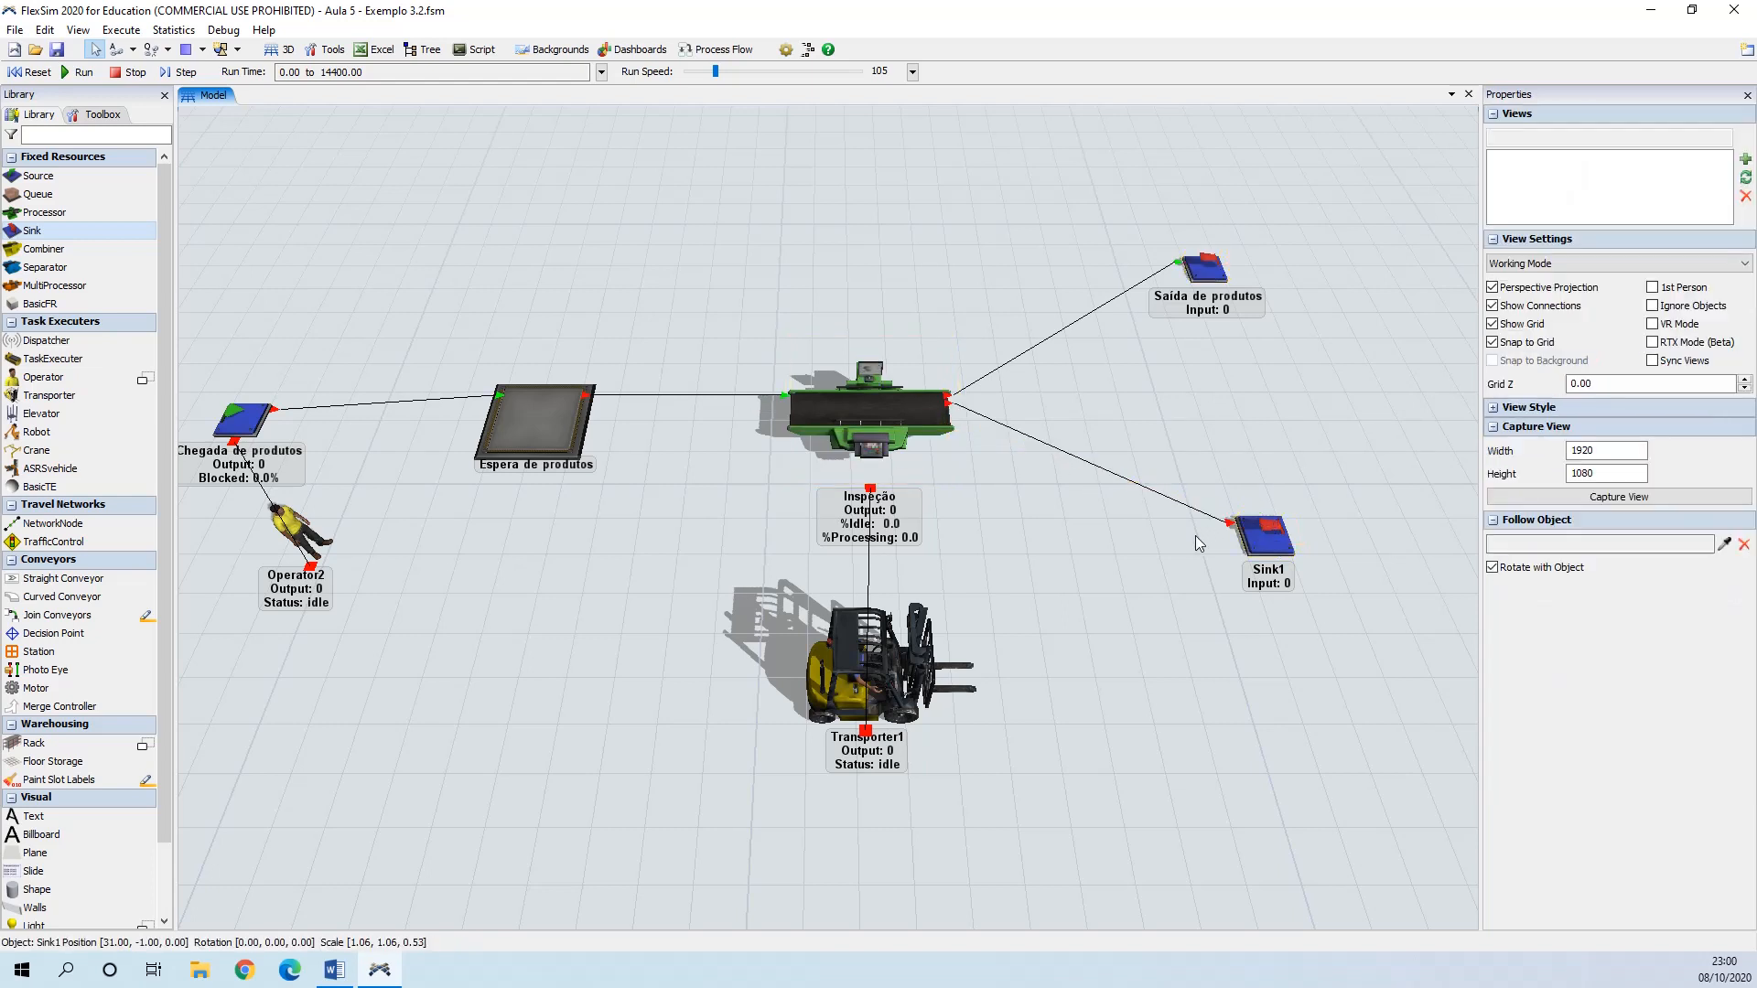
- Rename the new sink as Descarte
click(1268, 540)
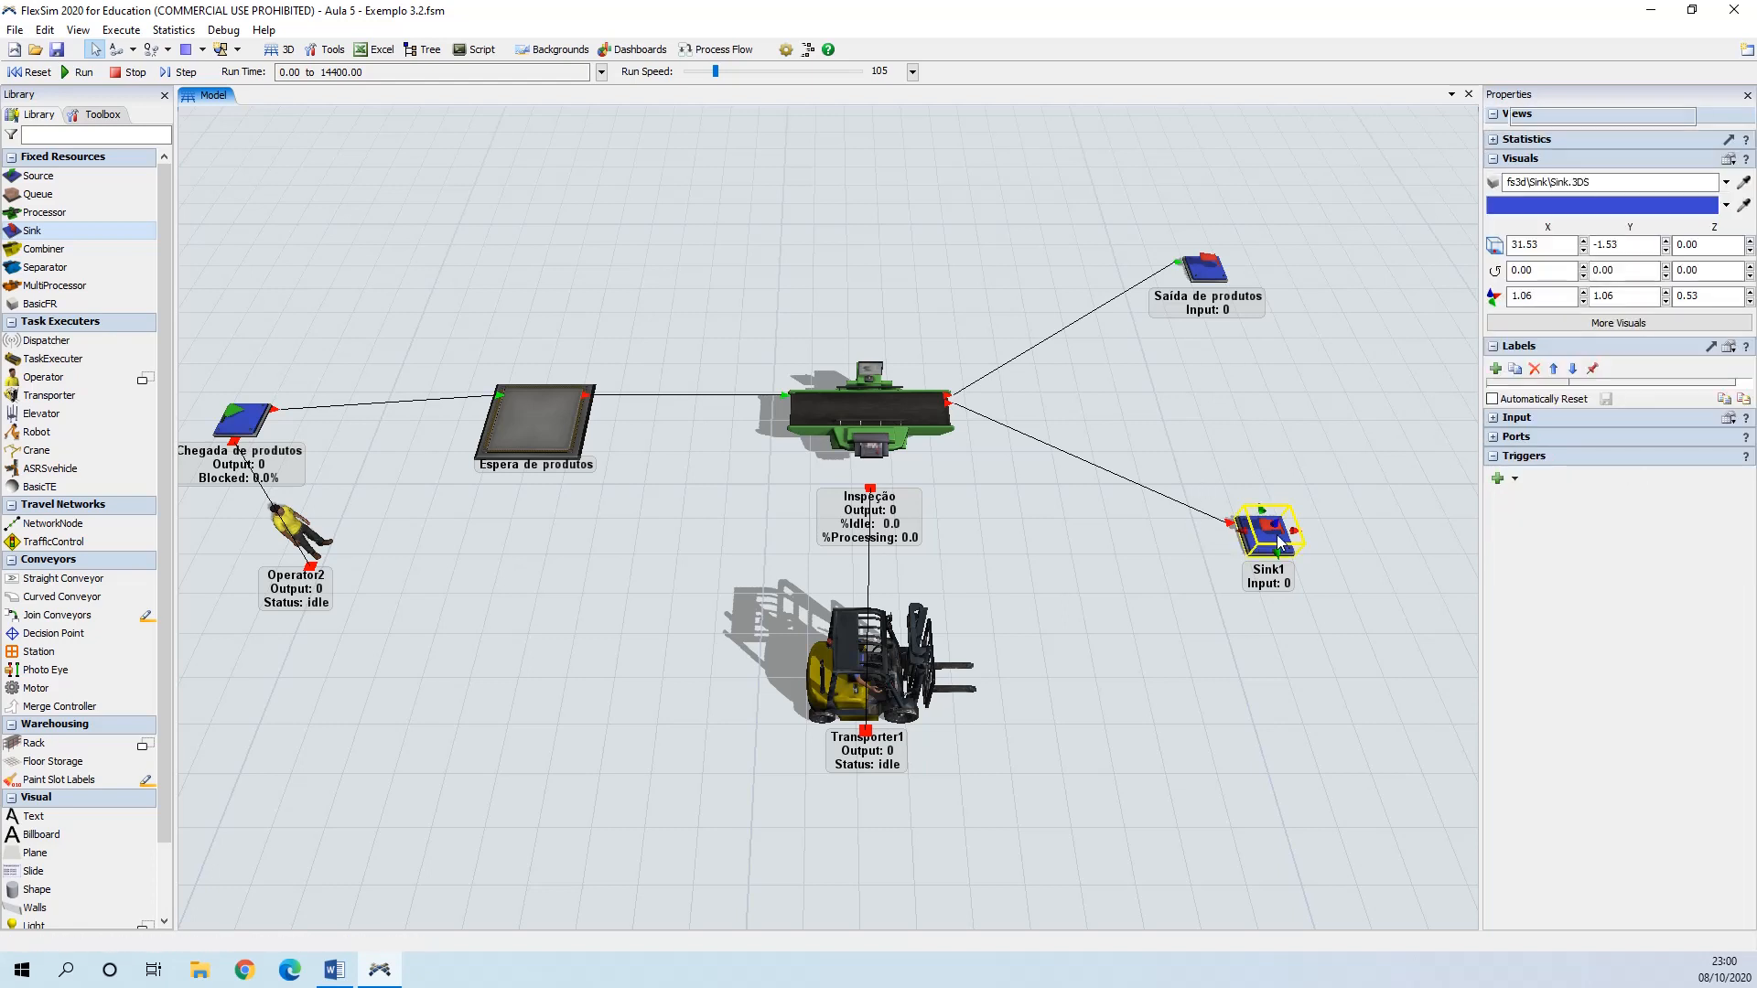
double_click(1553, 115)
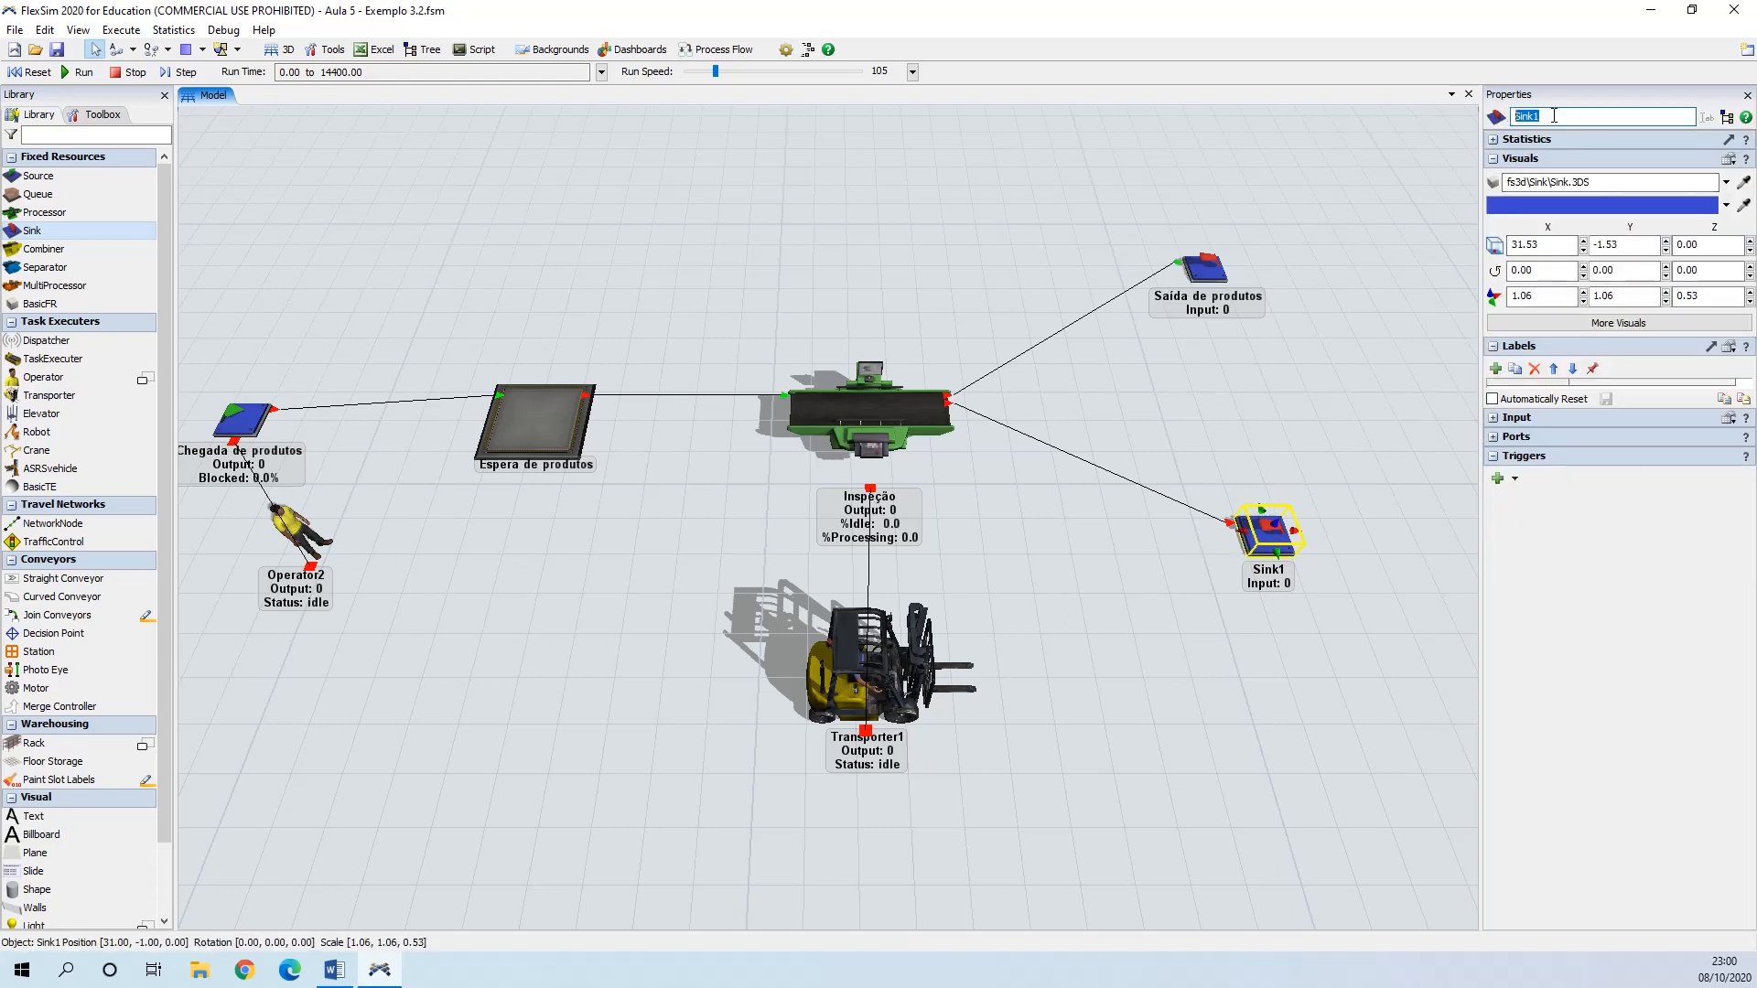
text(Descarte)
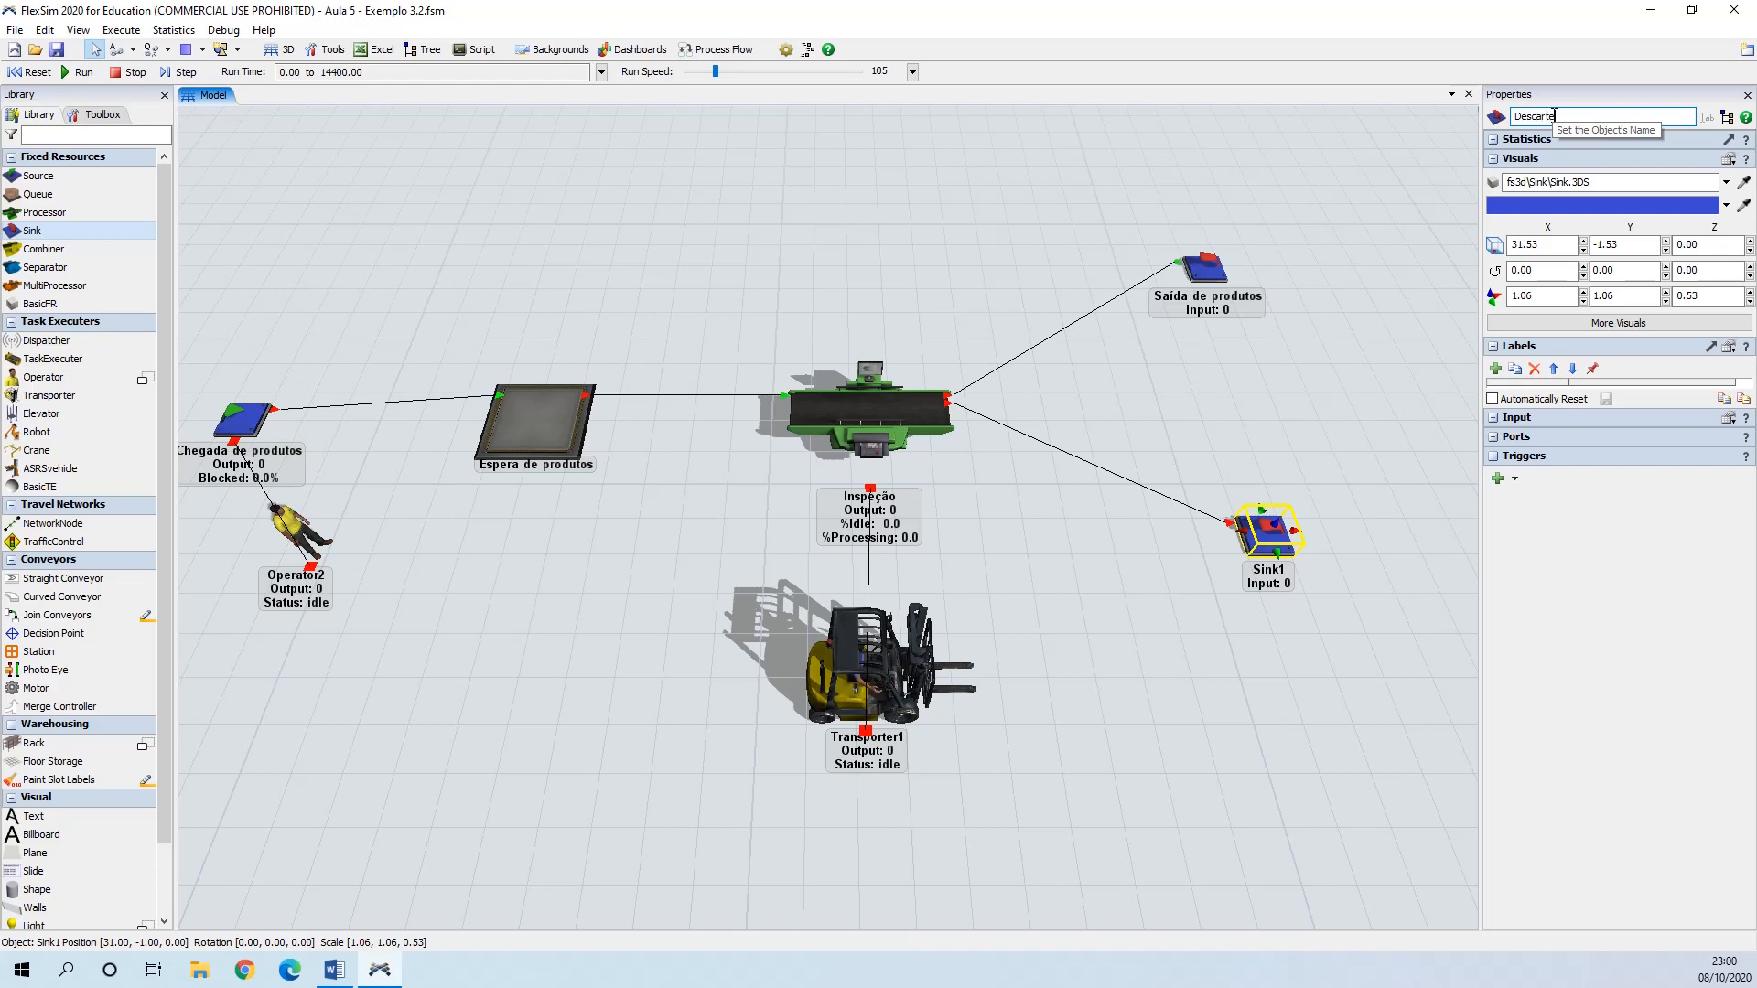
key(Return)
click(1400, 389)
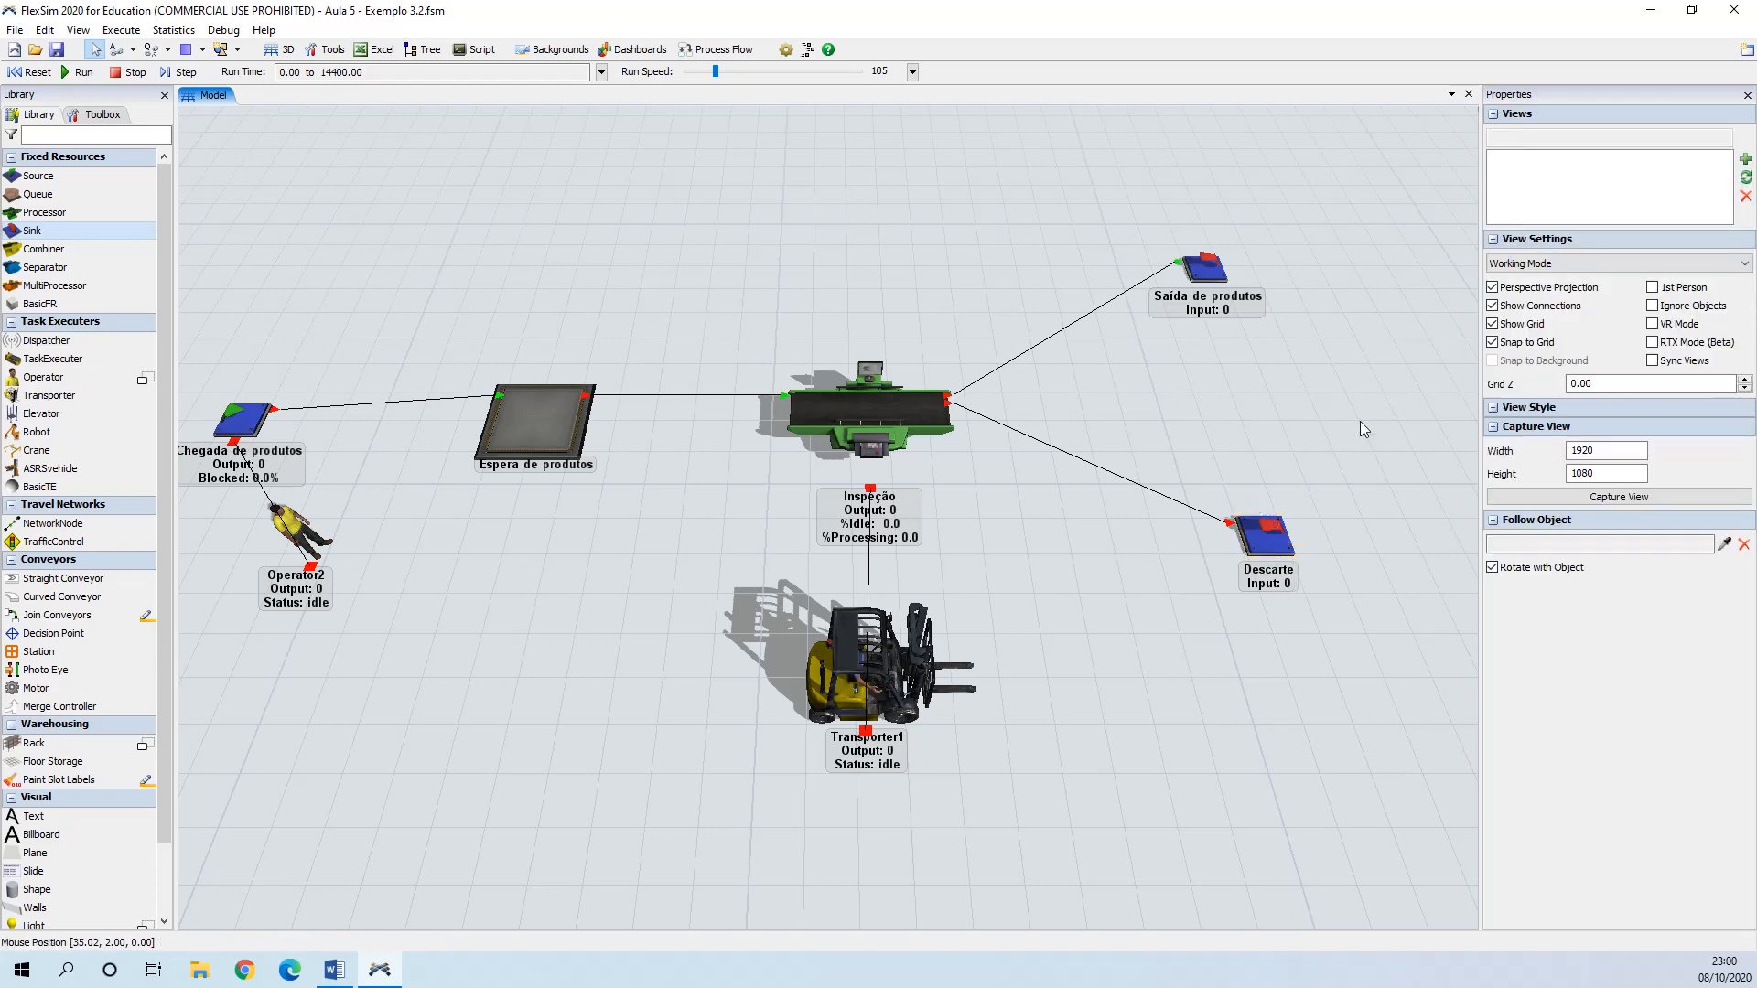
- Nudge the Descarte sink slightly forward and move Saída de produtos to about X 32, Y 7.9
drag(1268, 533, 1275, 544)
click(1014, 500)
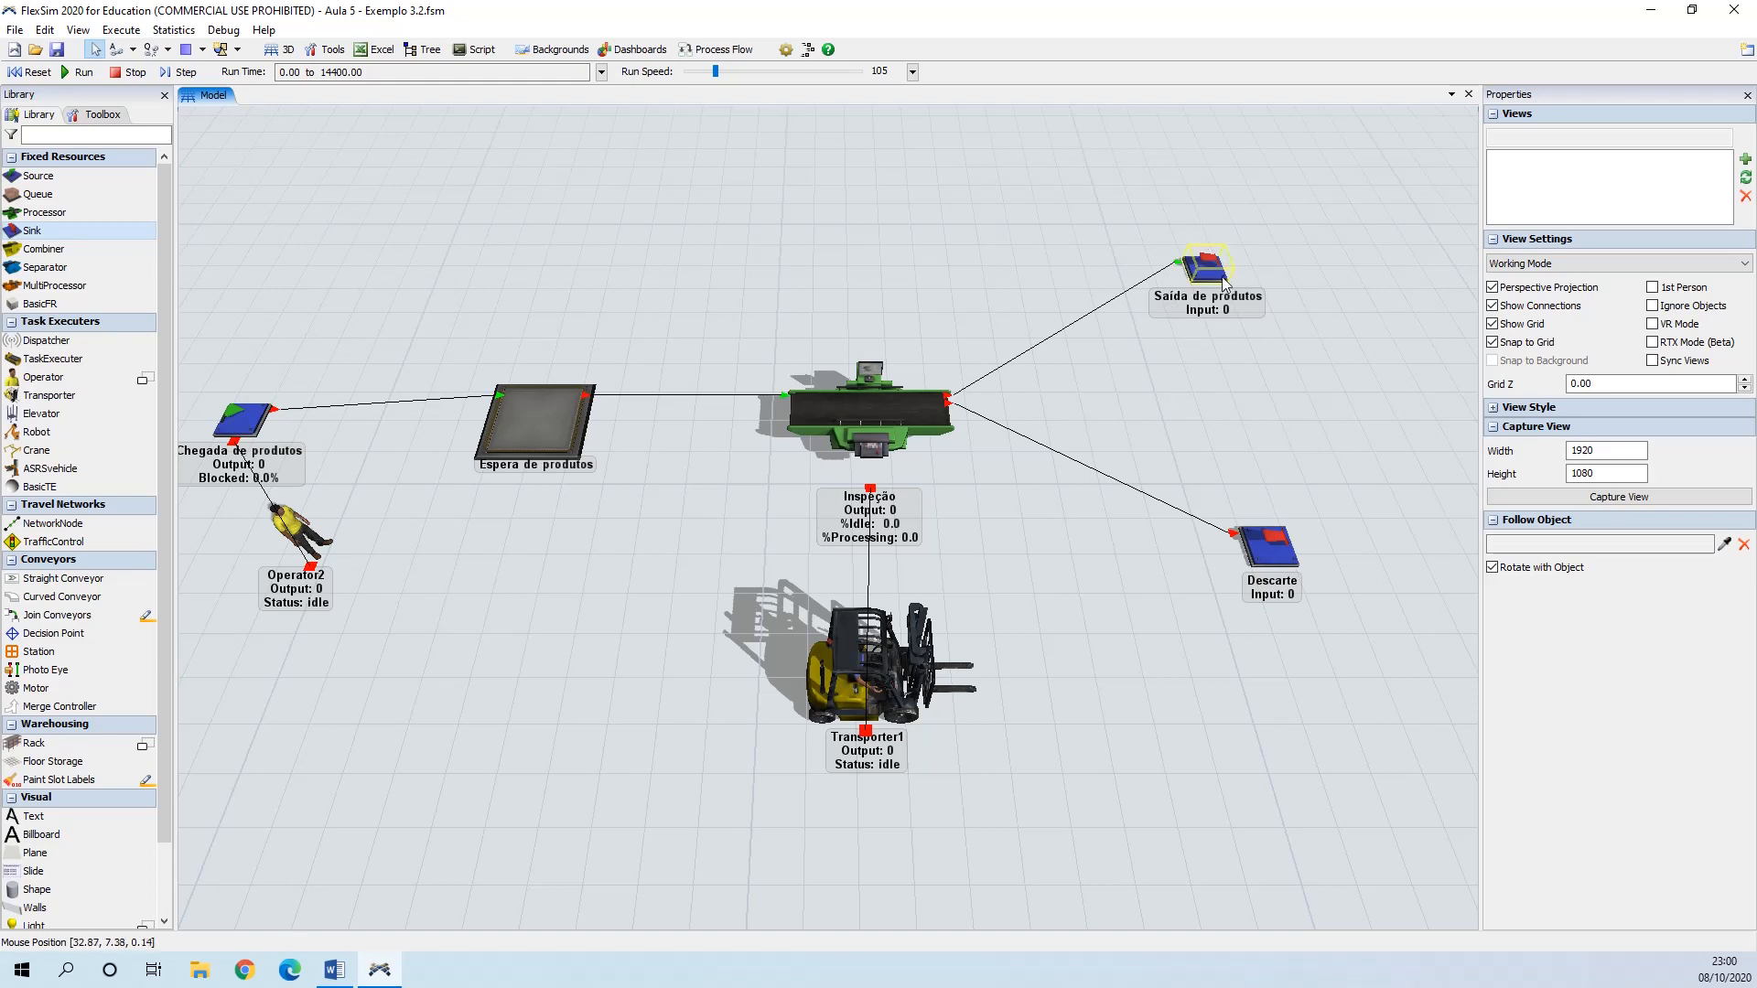
drag(1223, 279, 1203, 279)
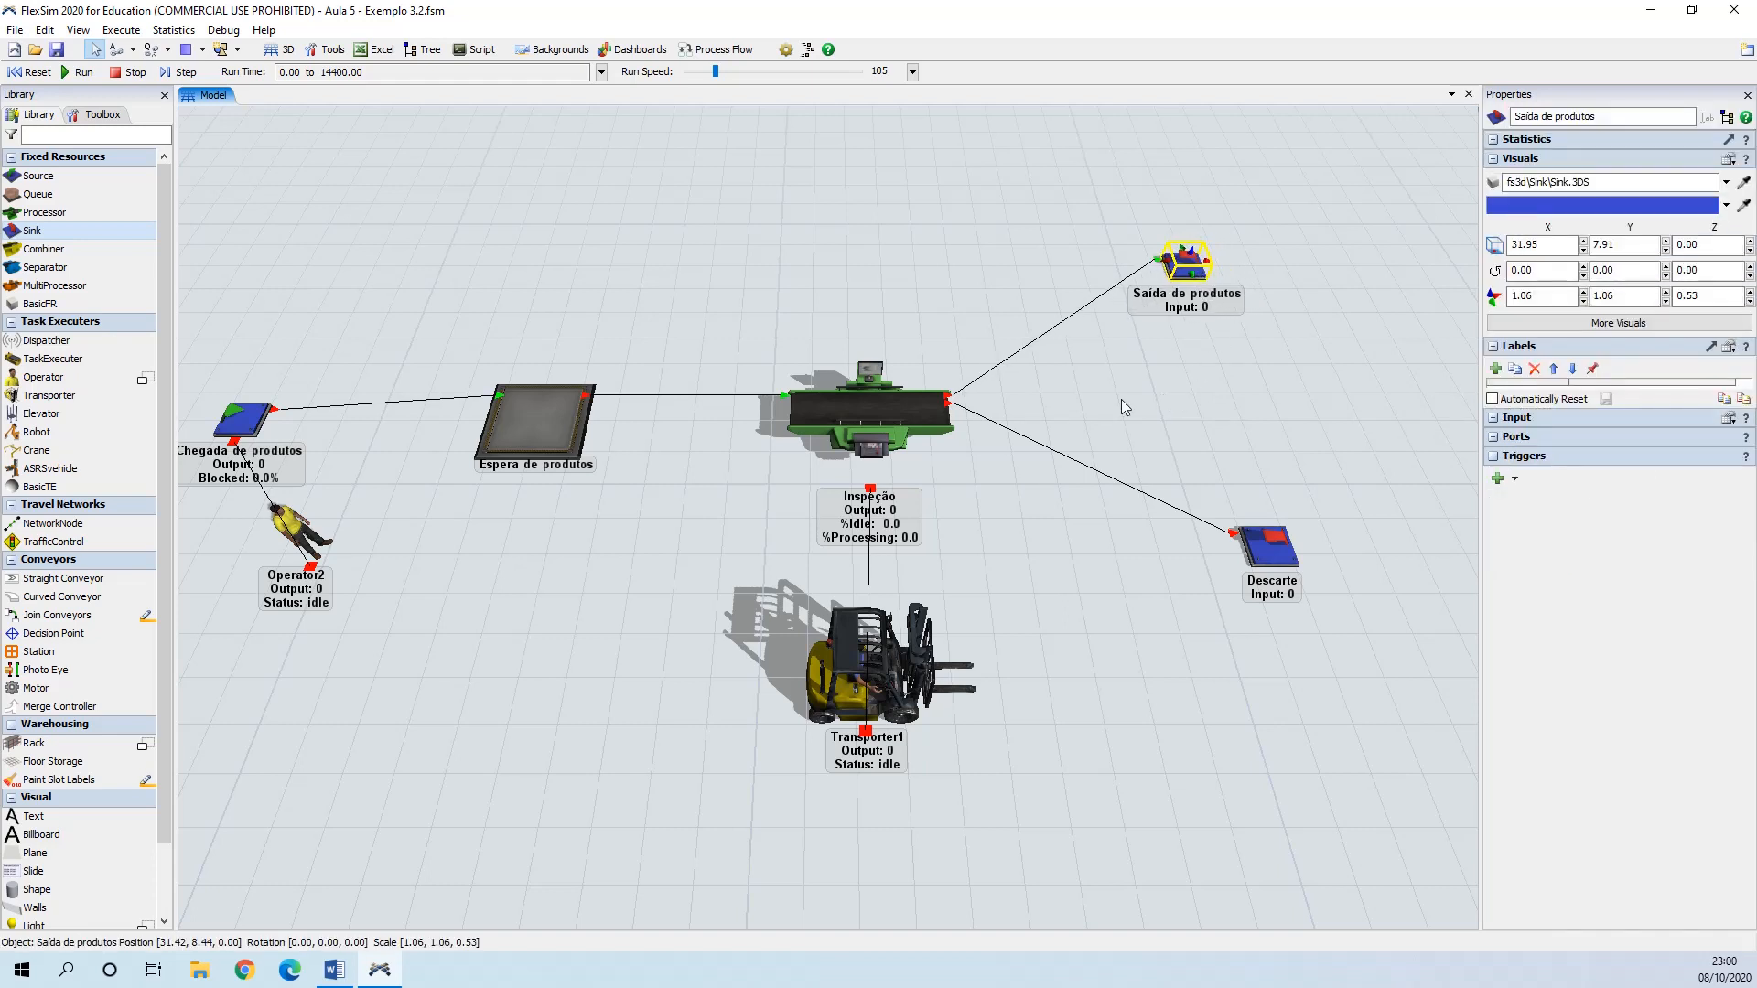
click(1112, 433)
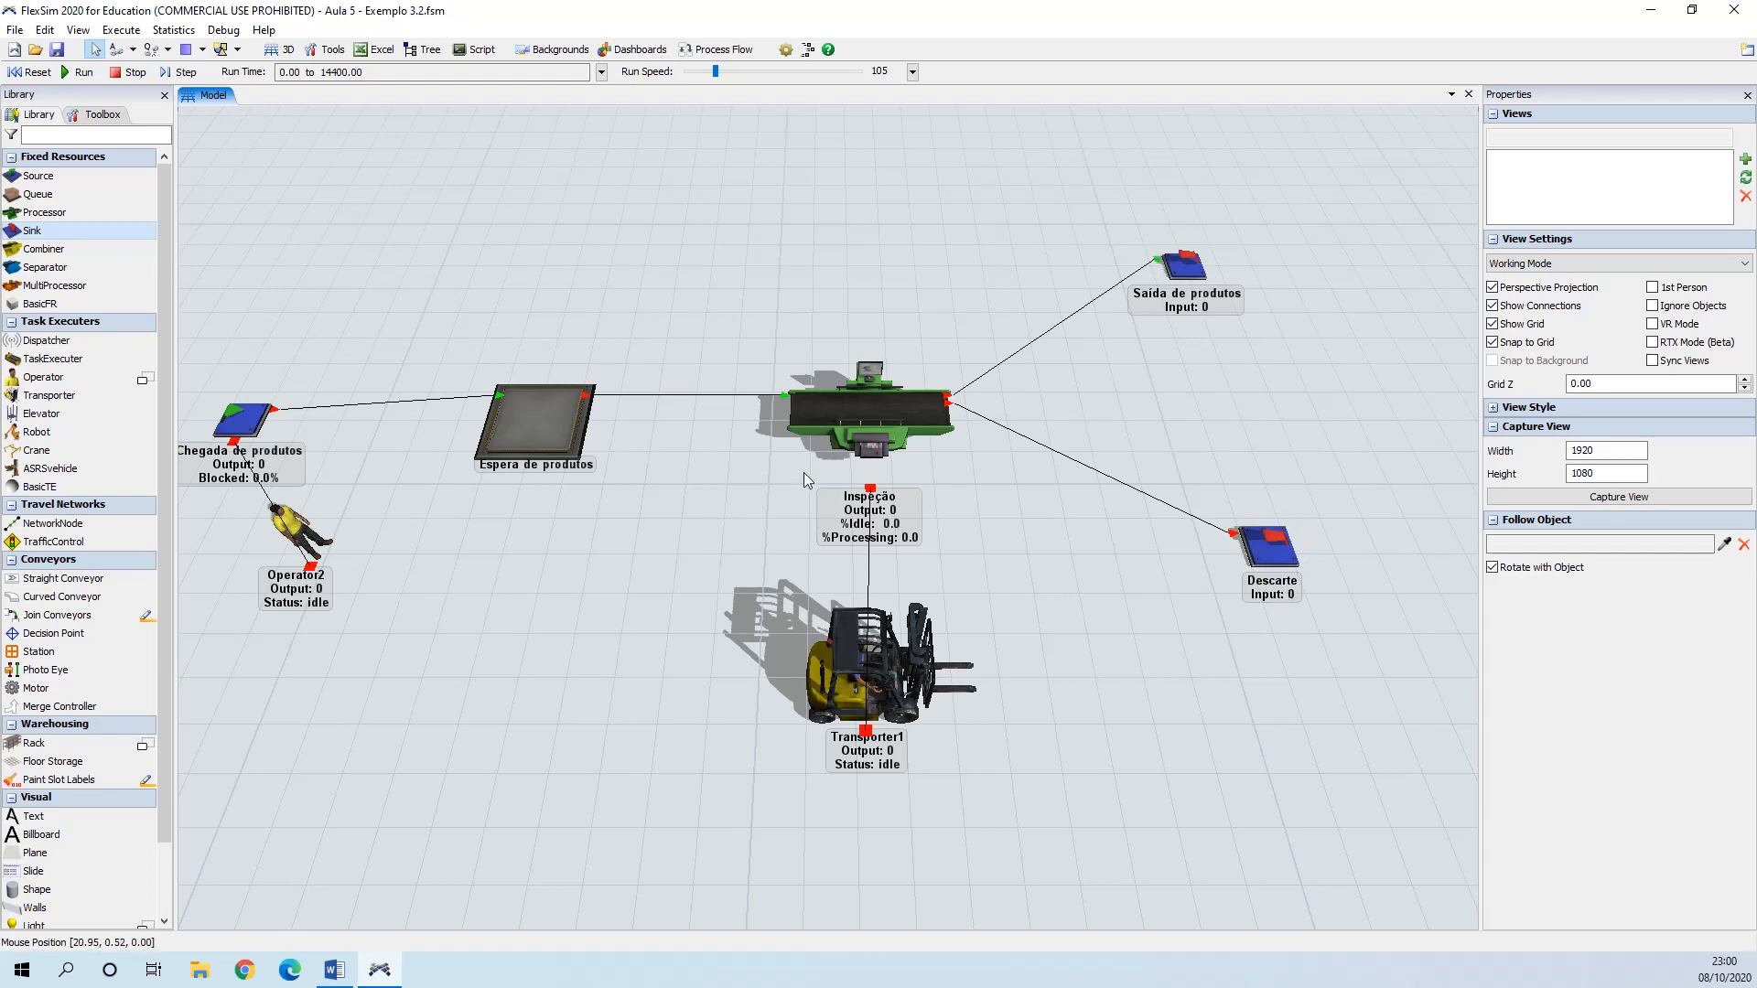
- Check the order of the Inspeção processor's output ports
click(879, 409)
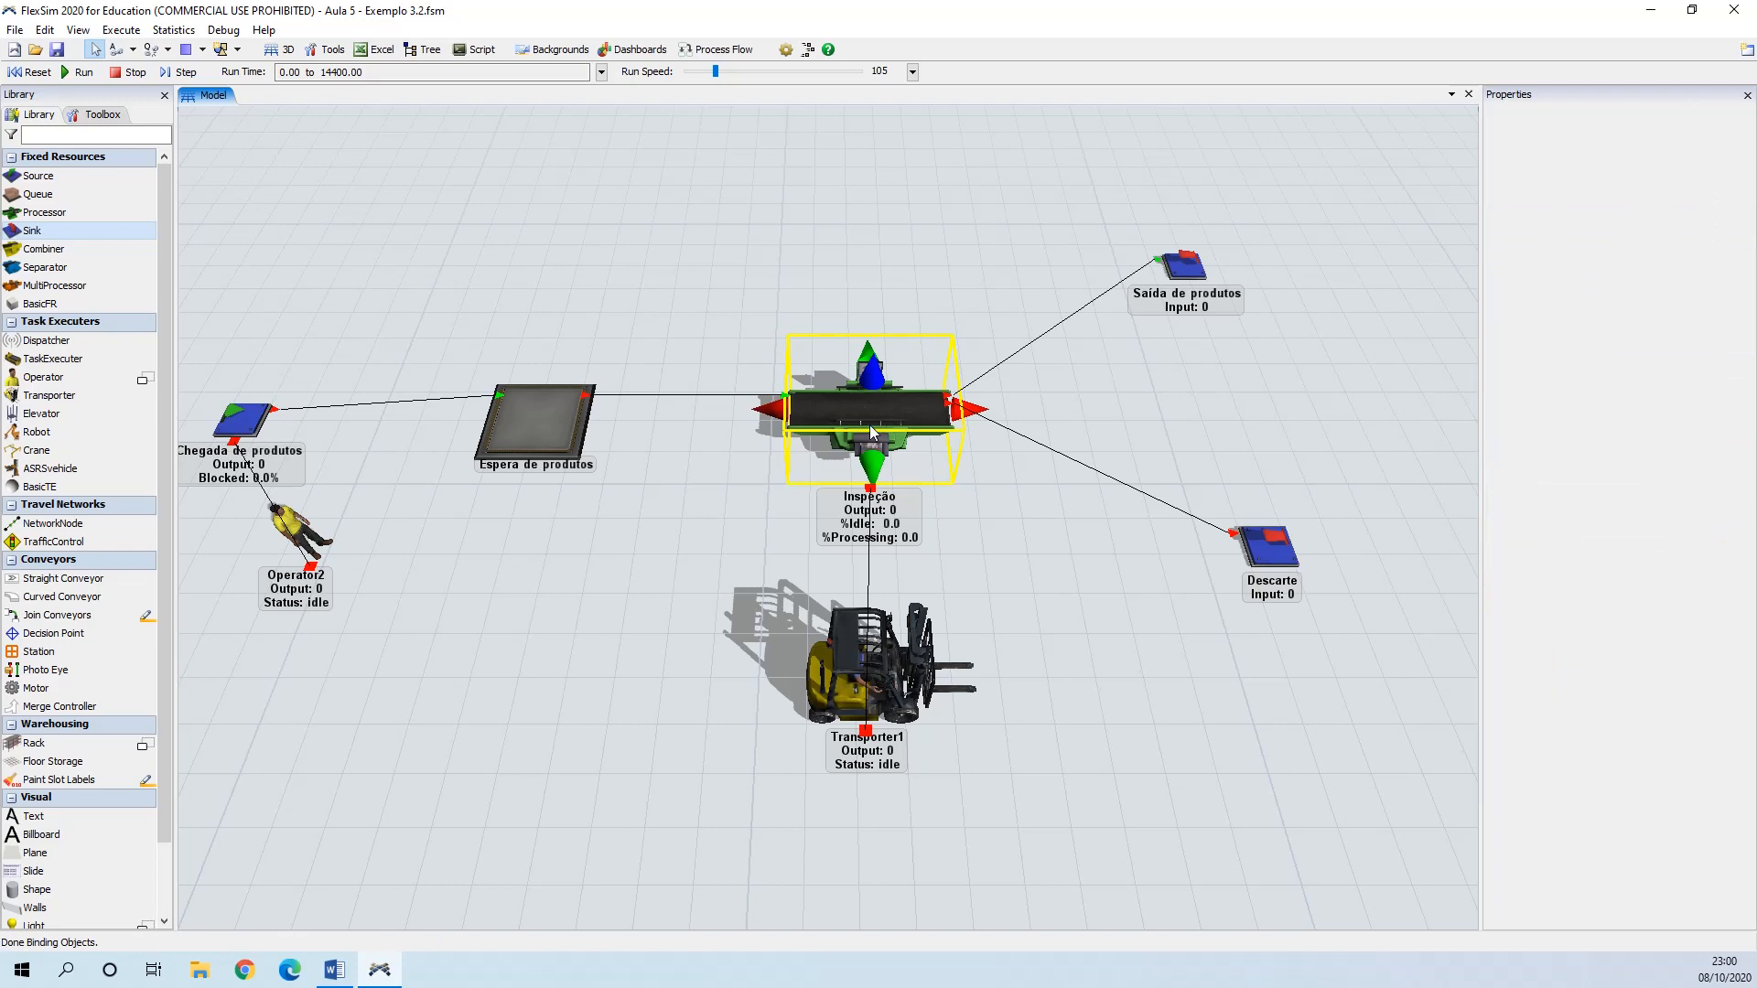
double_click(869, 424)
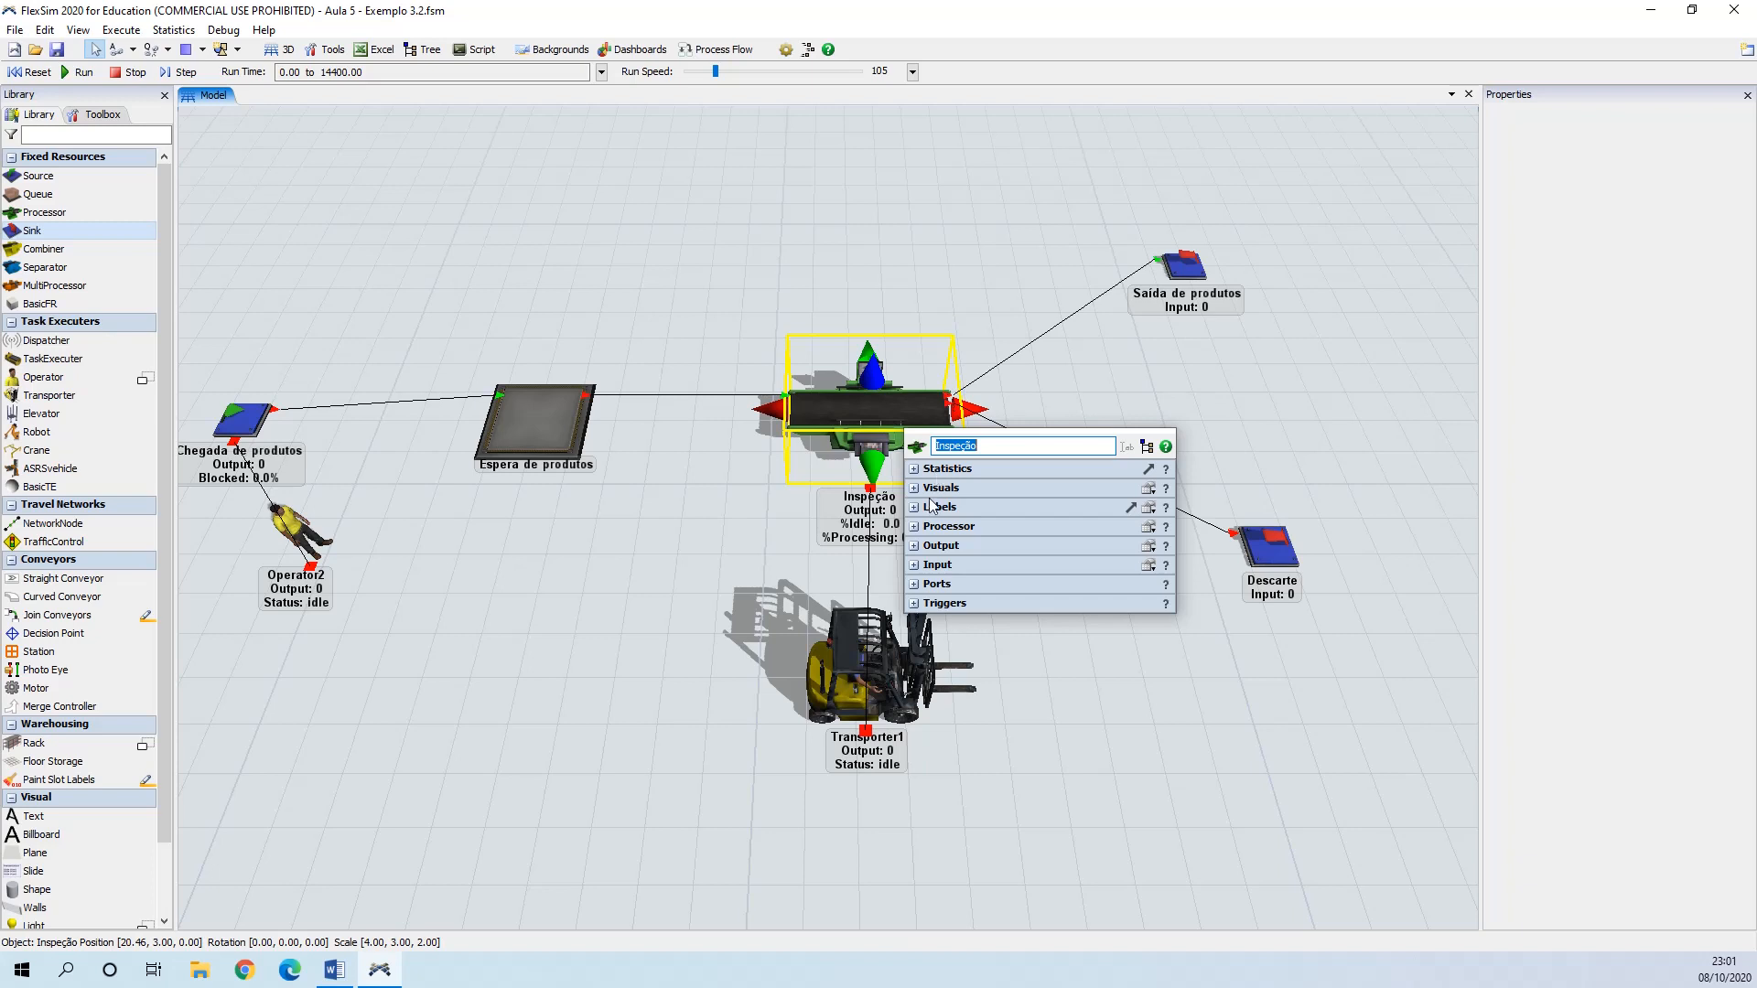
click(915, 547)
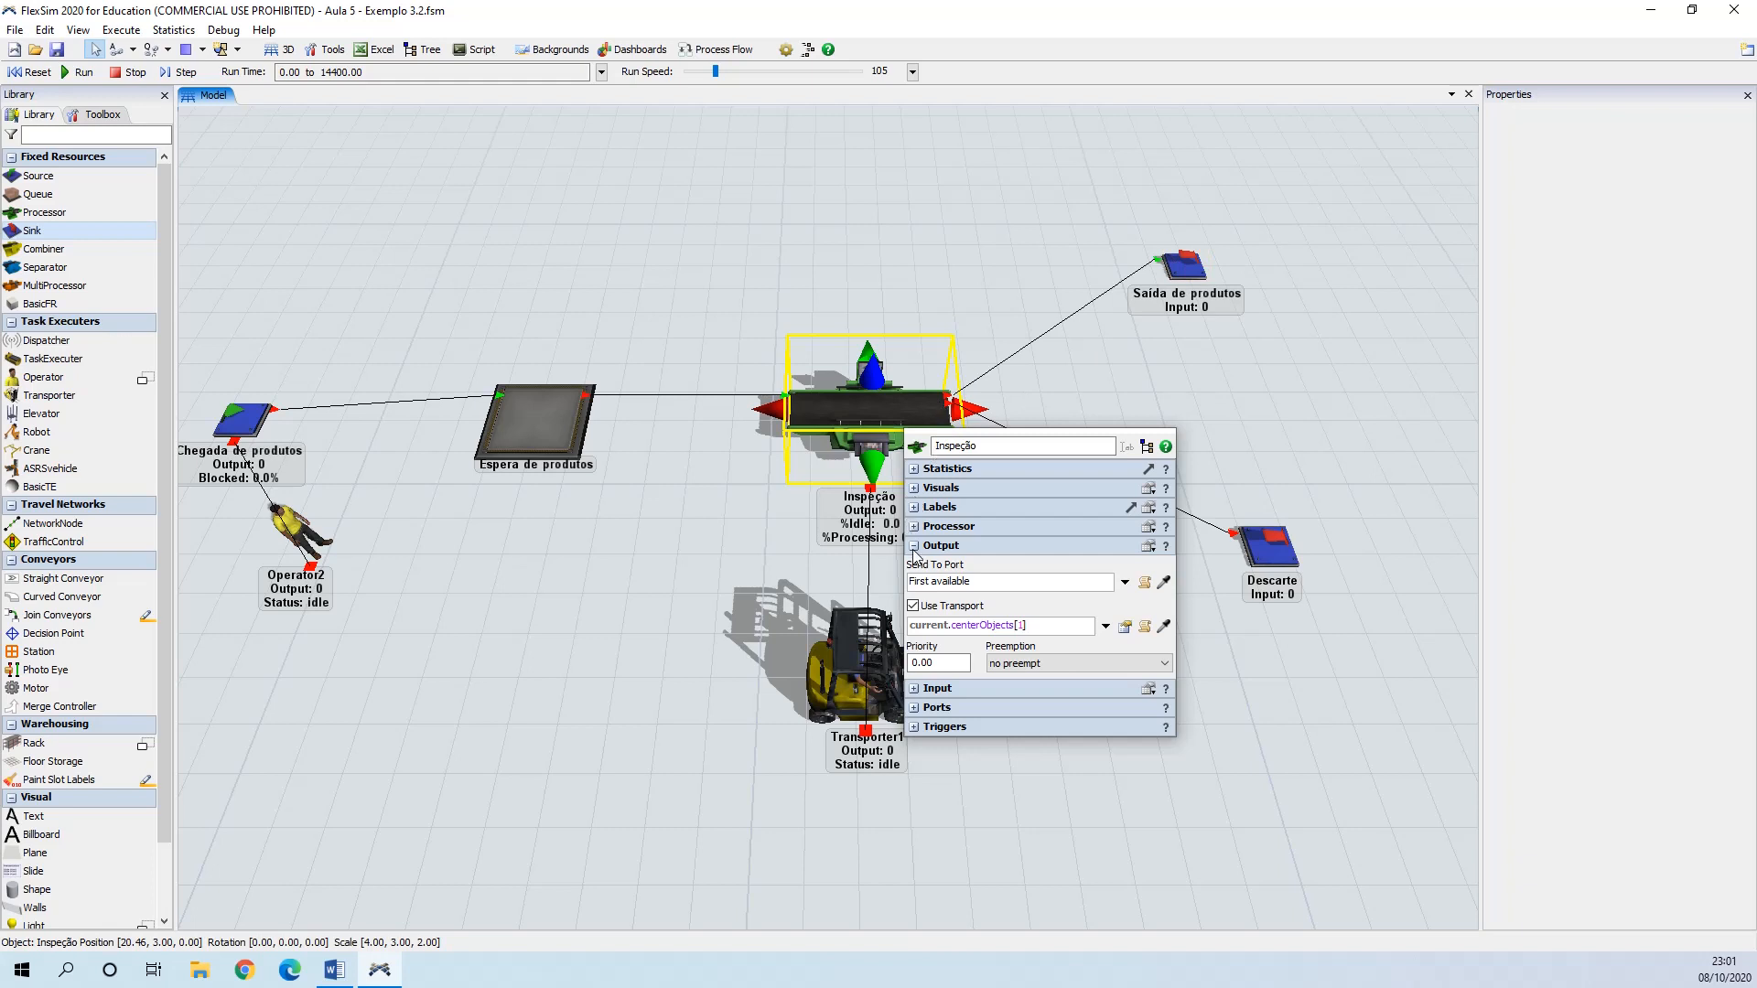
click(929, 708)
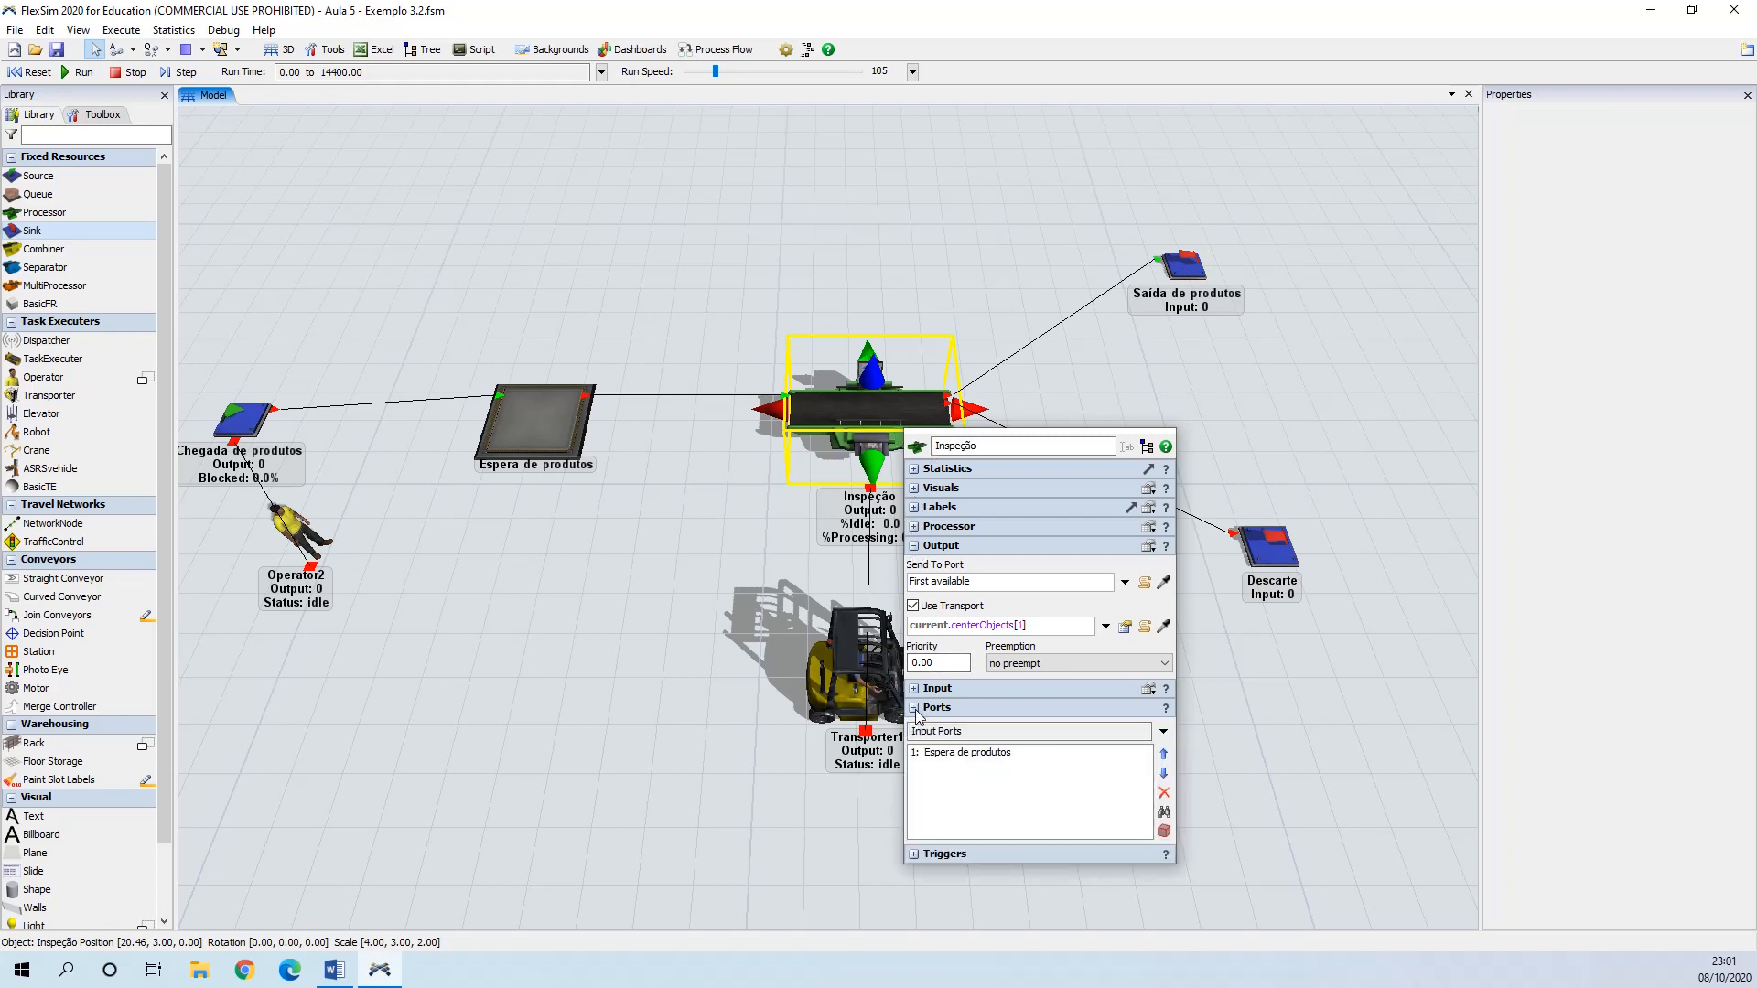
click(1163, 731)
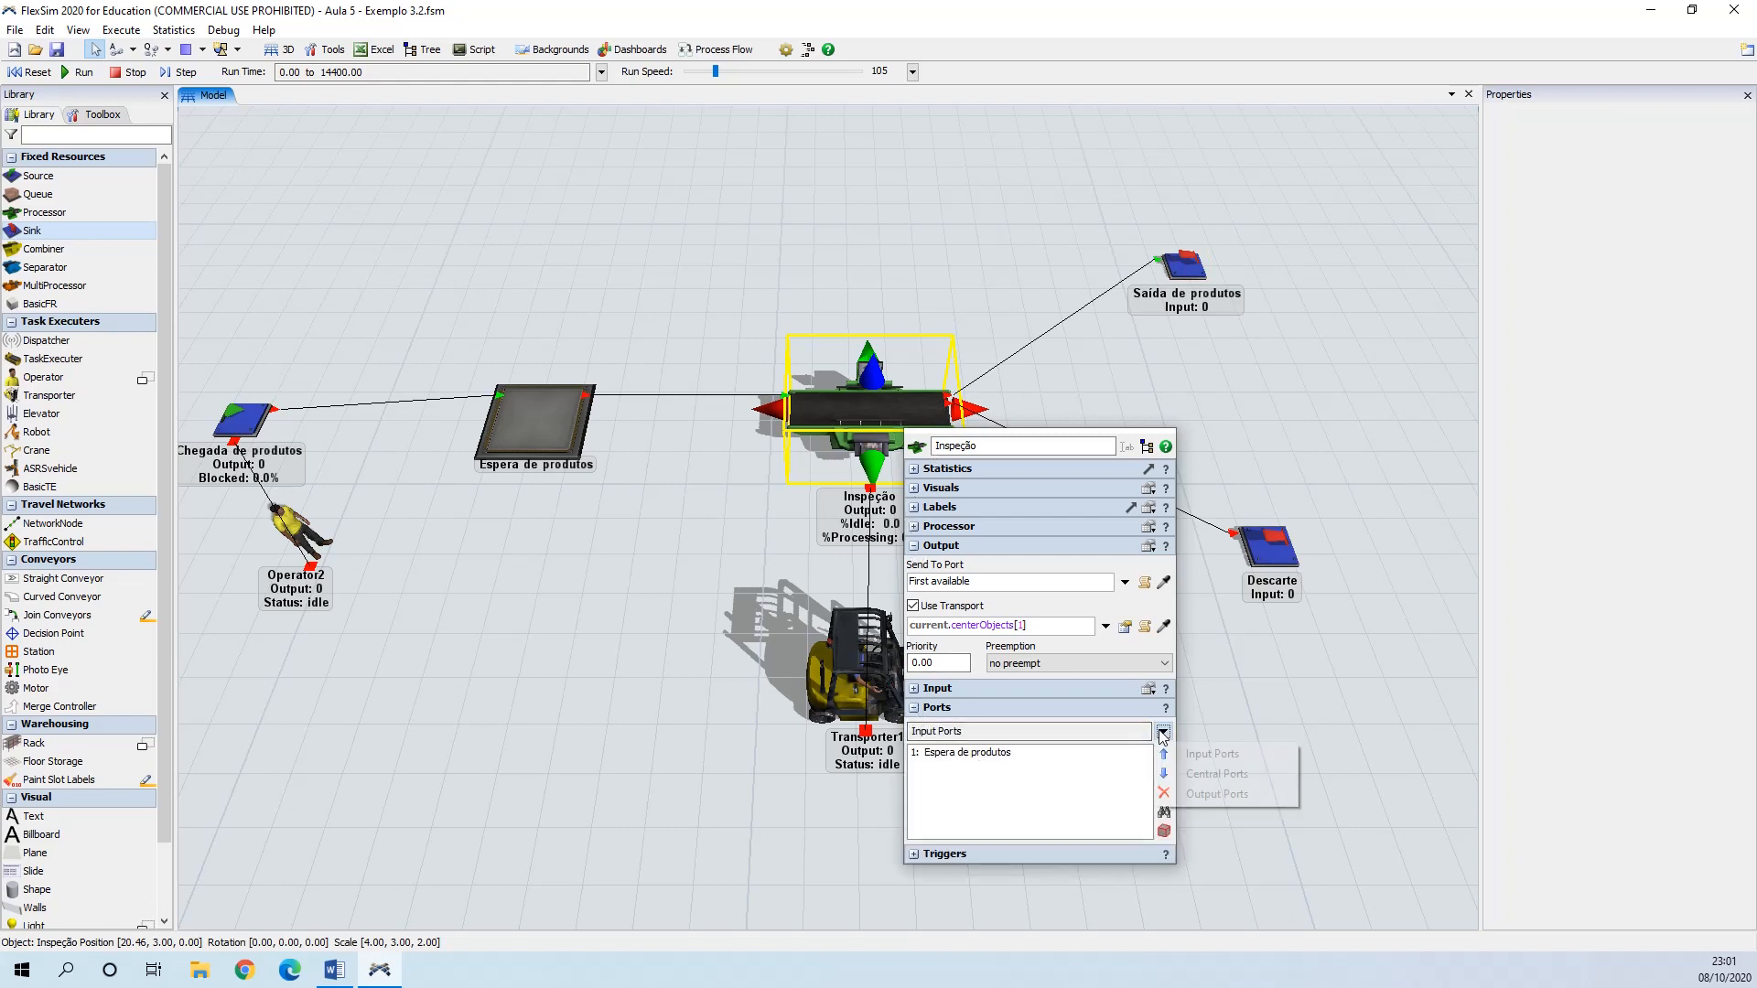
click(1200, 793)
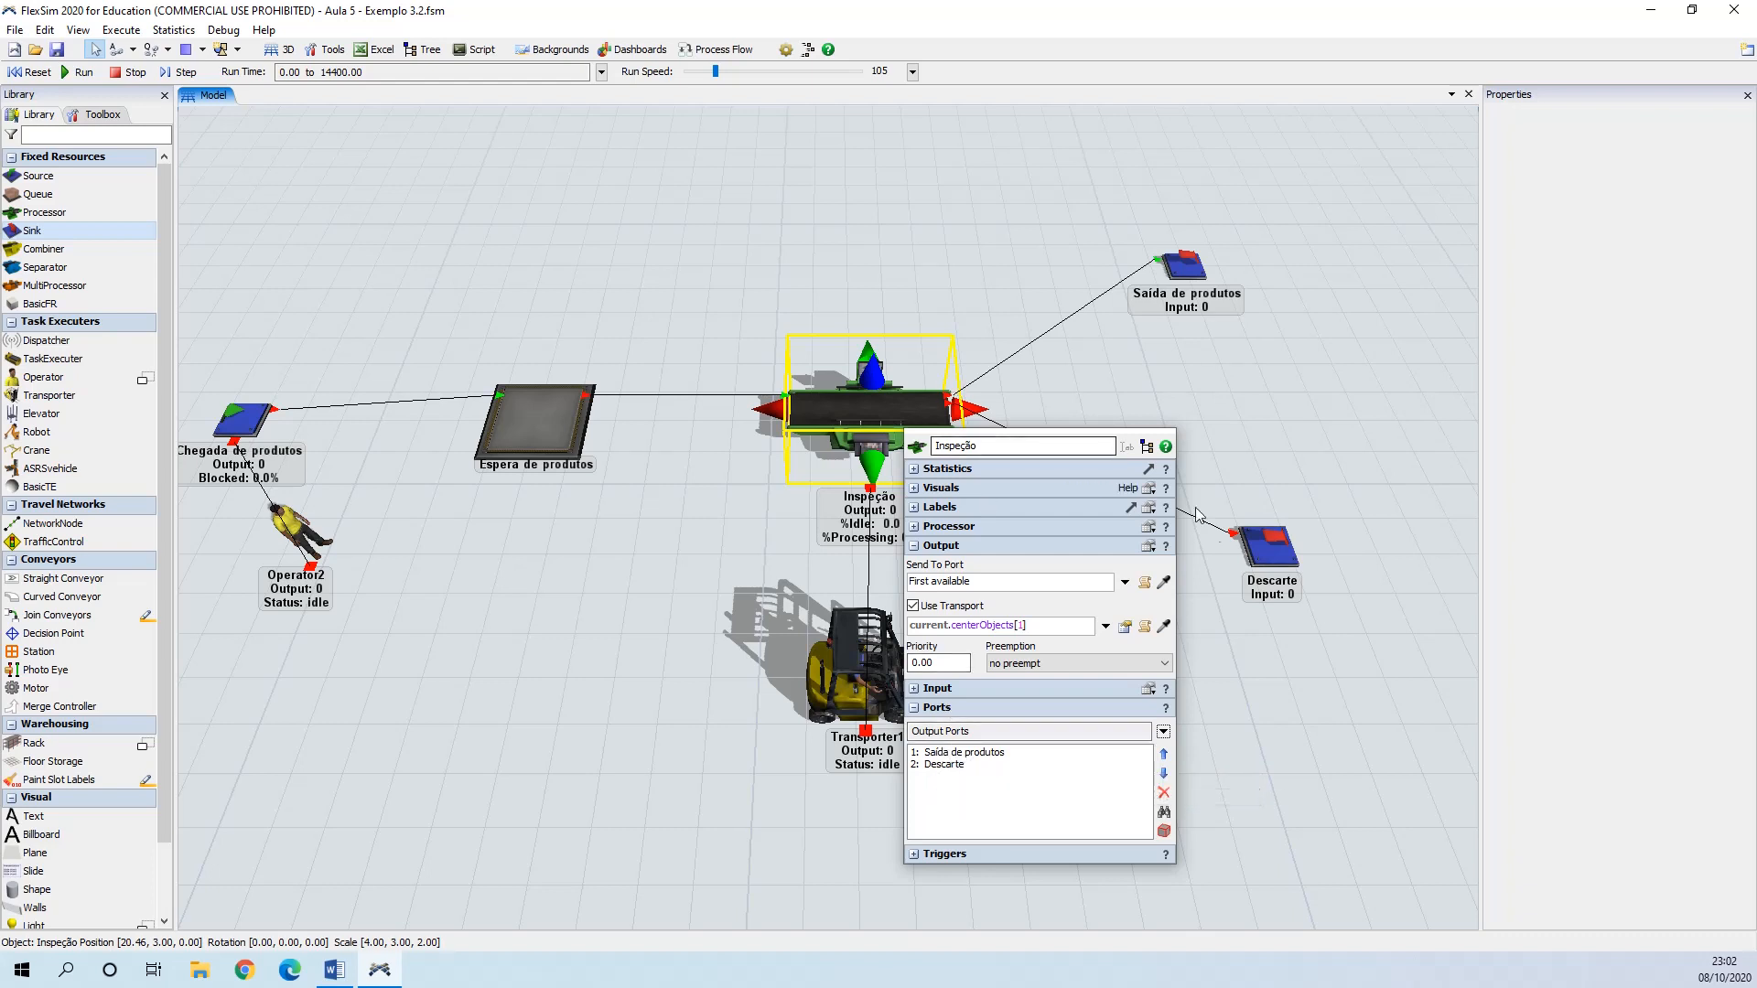
click(913, 709)
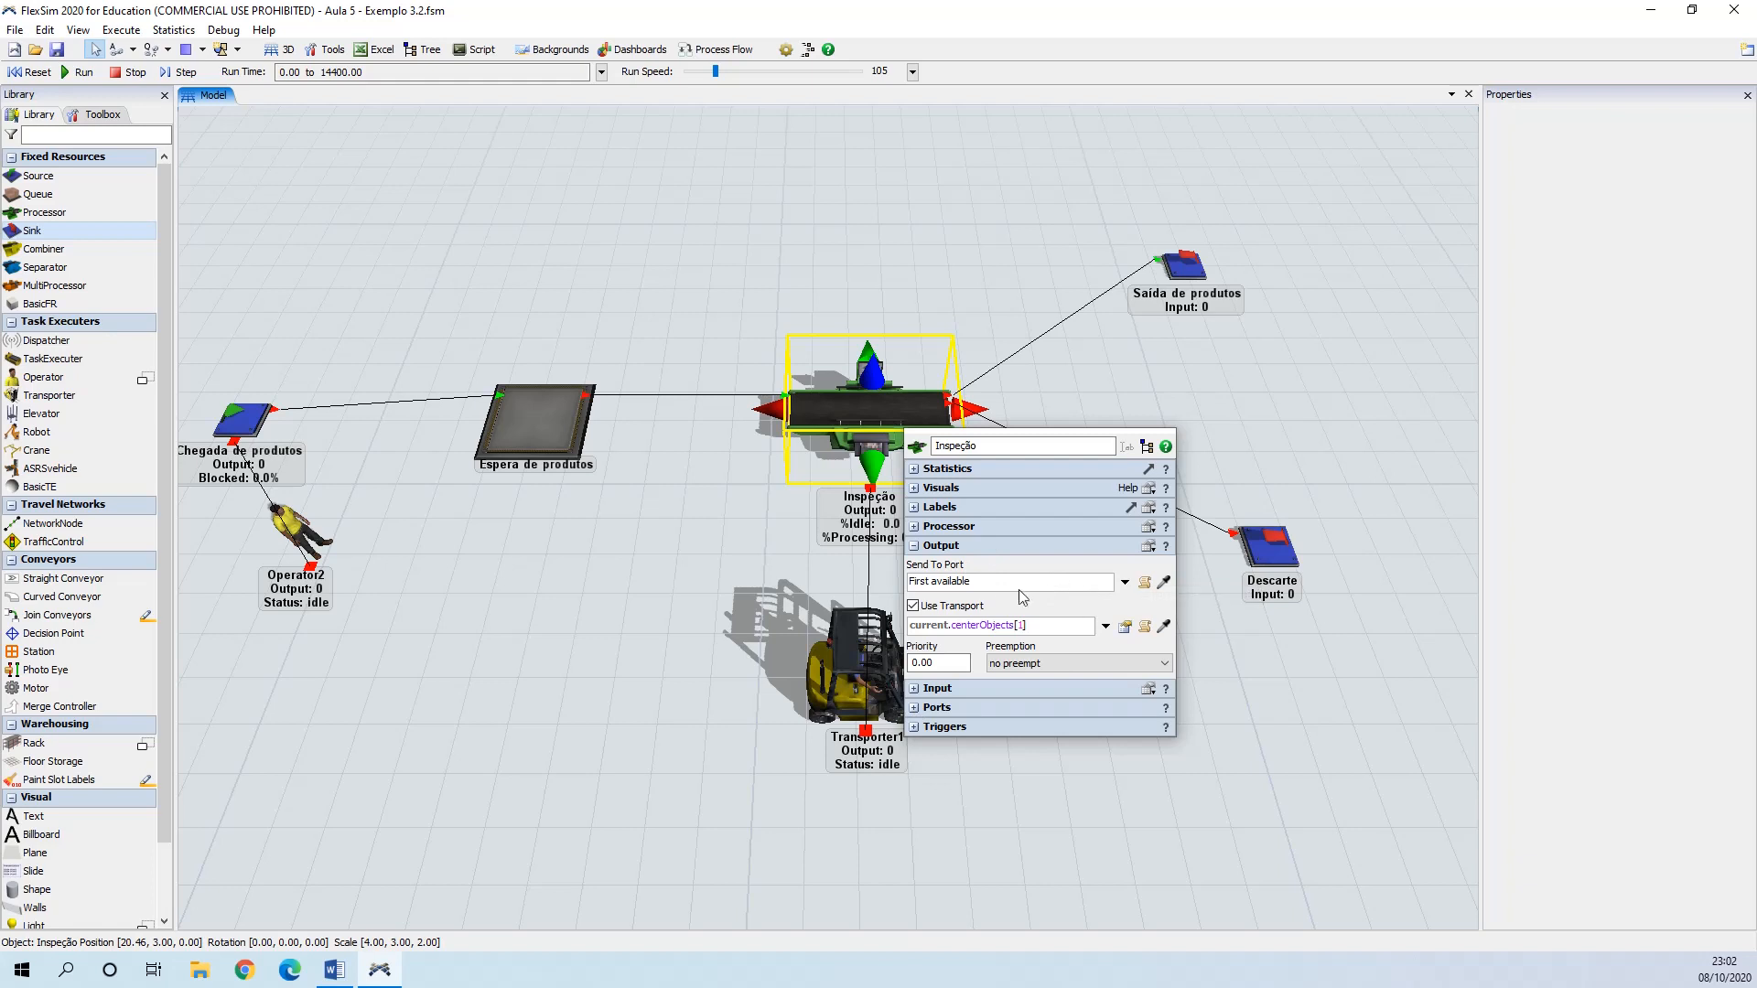
- Choose random By Percentage routing for the Inspeção processor's Send To Port rule and add a second percentage entry
click(1124, 582)
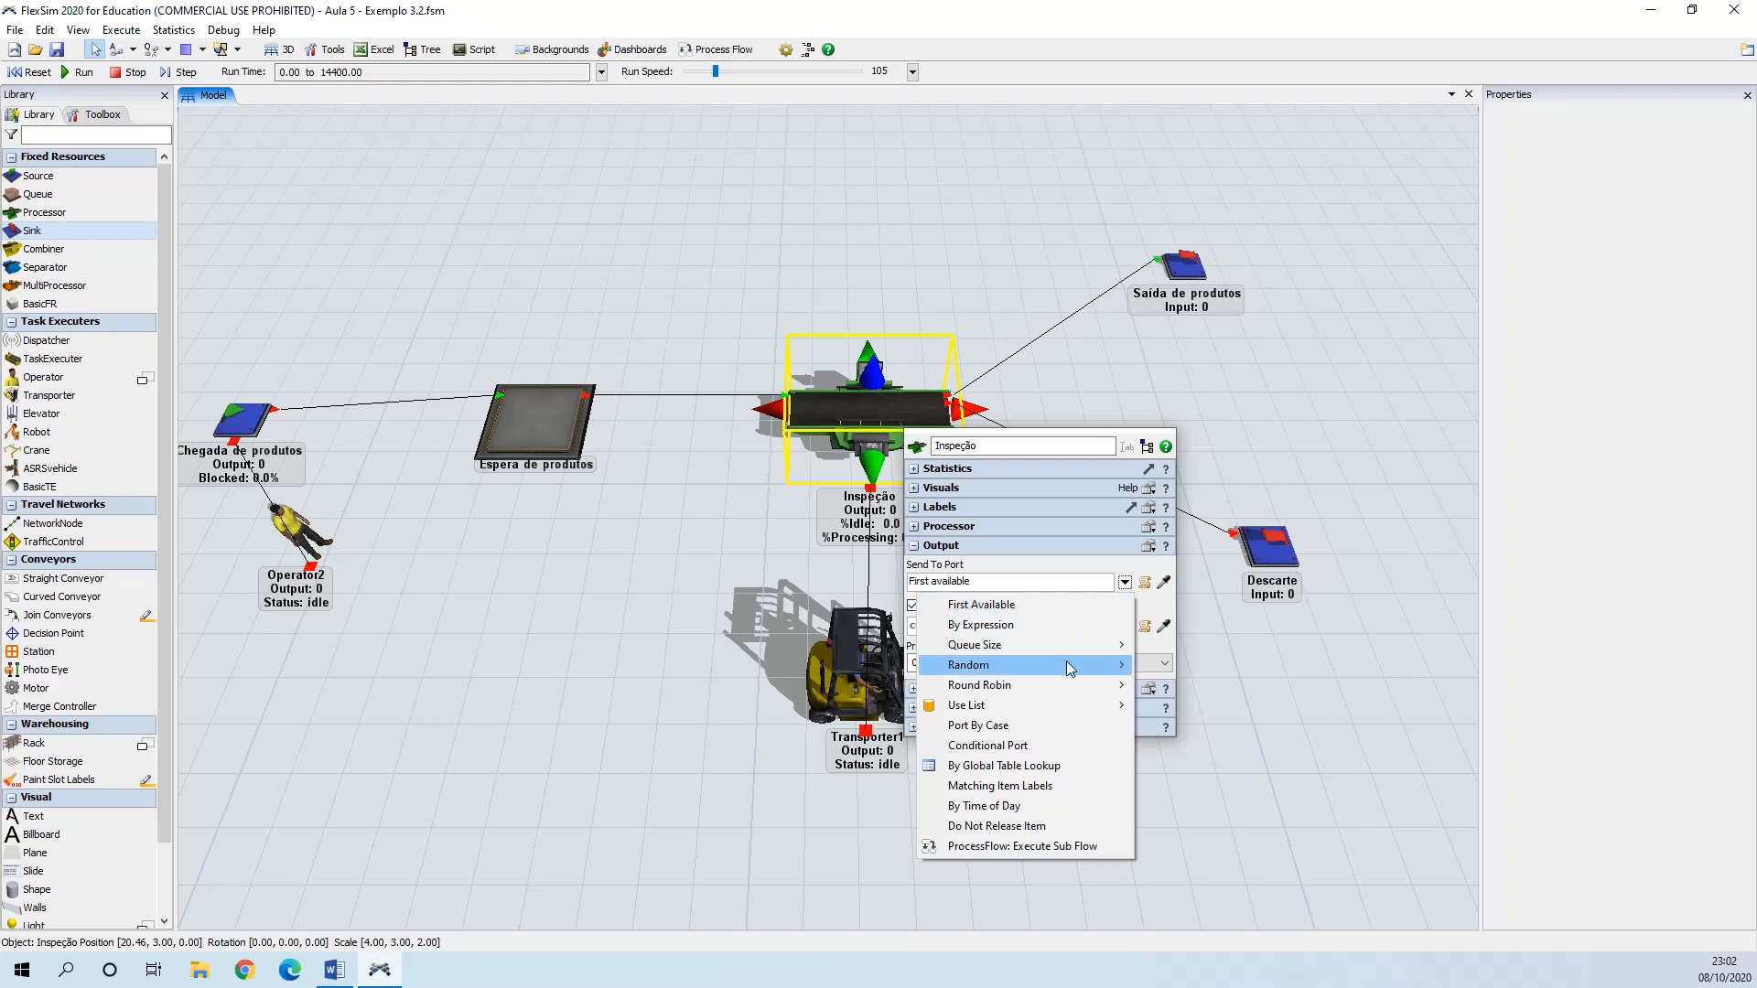
mouse_move(1070, 669)
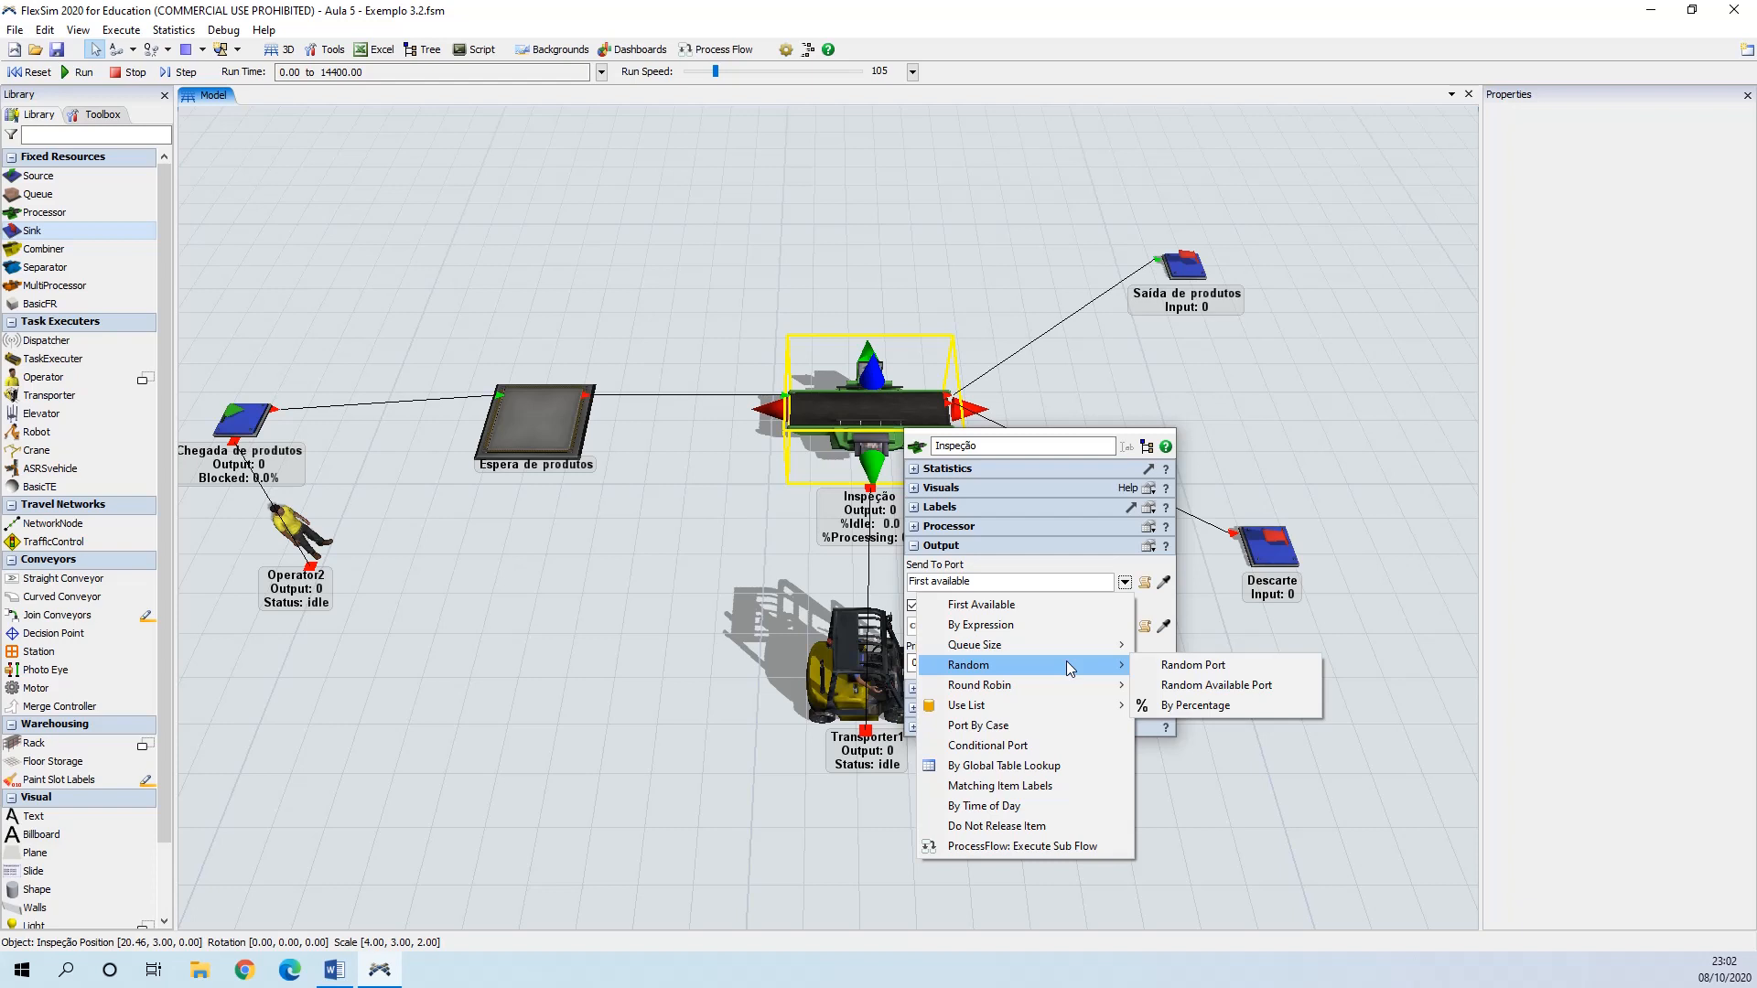
click(1248, 706)
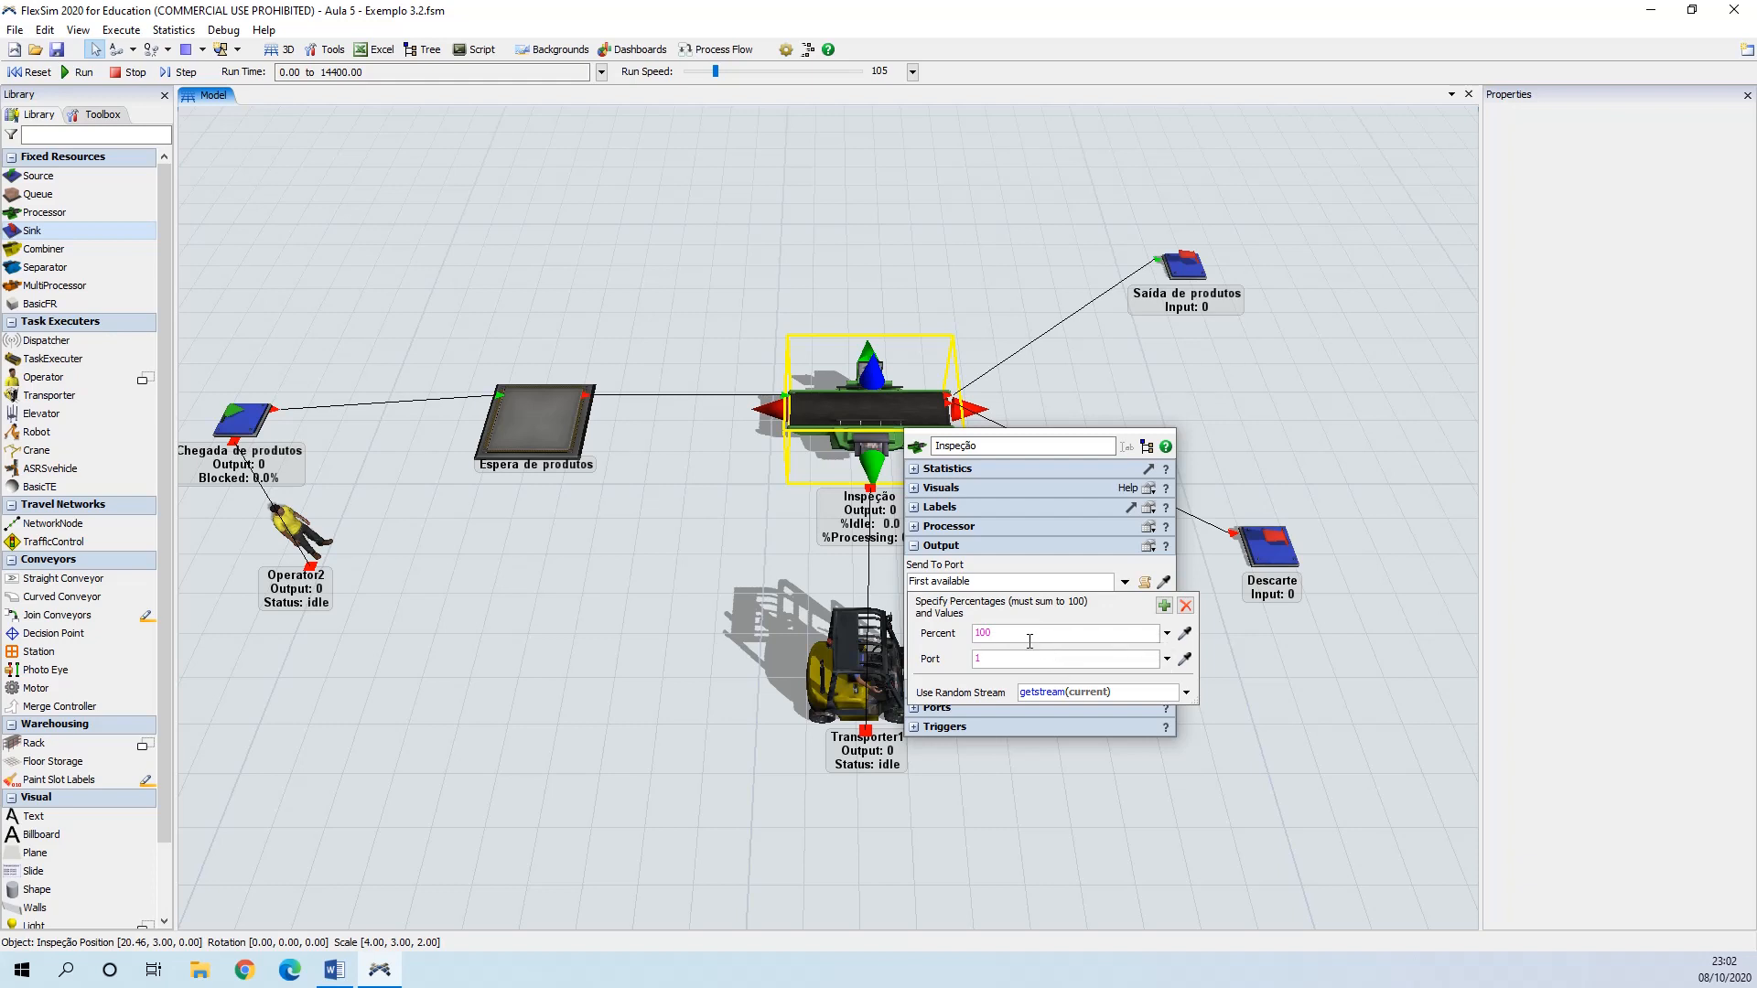
click(1164, 606)
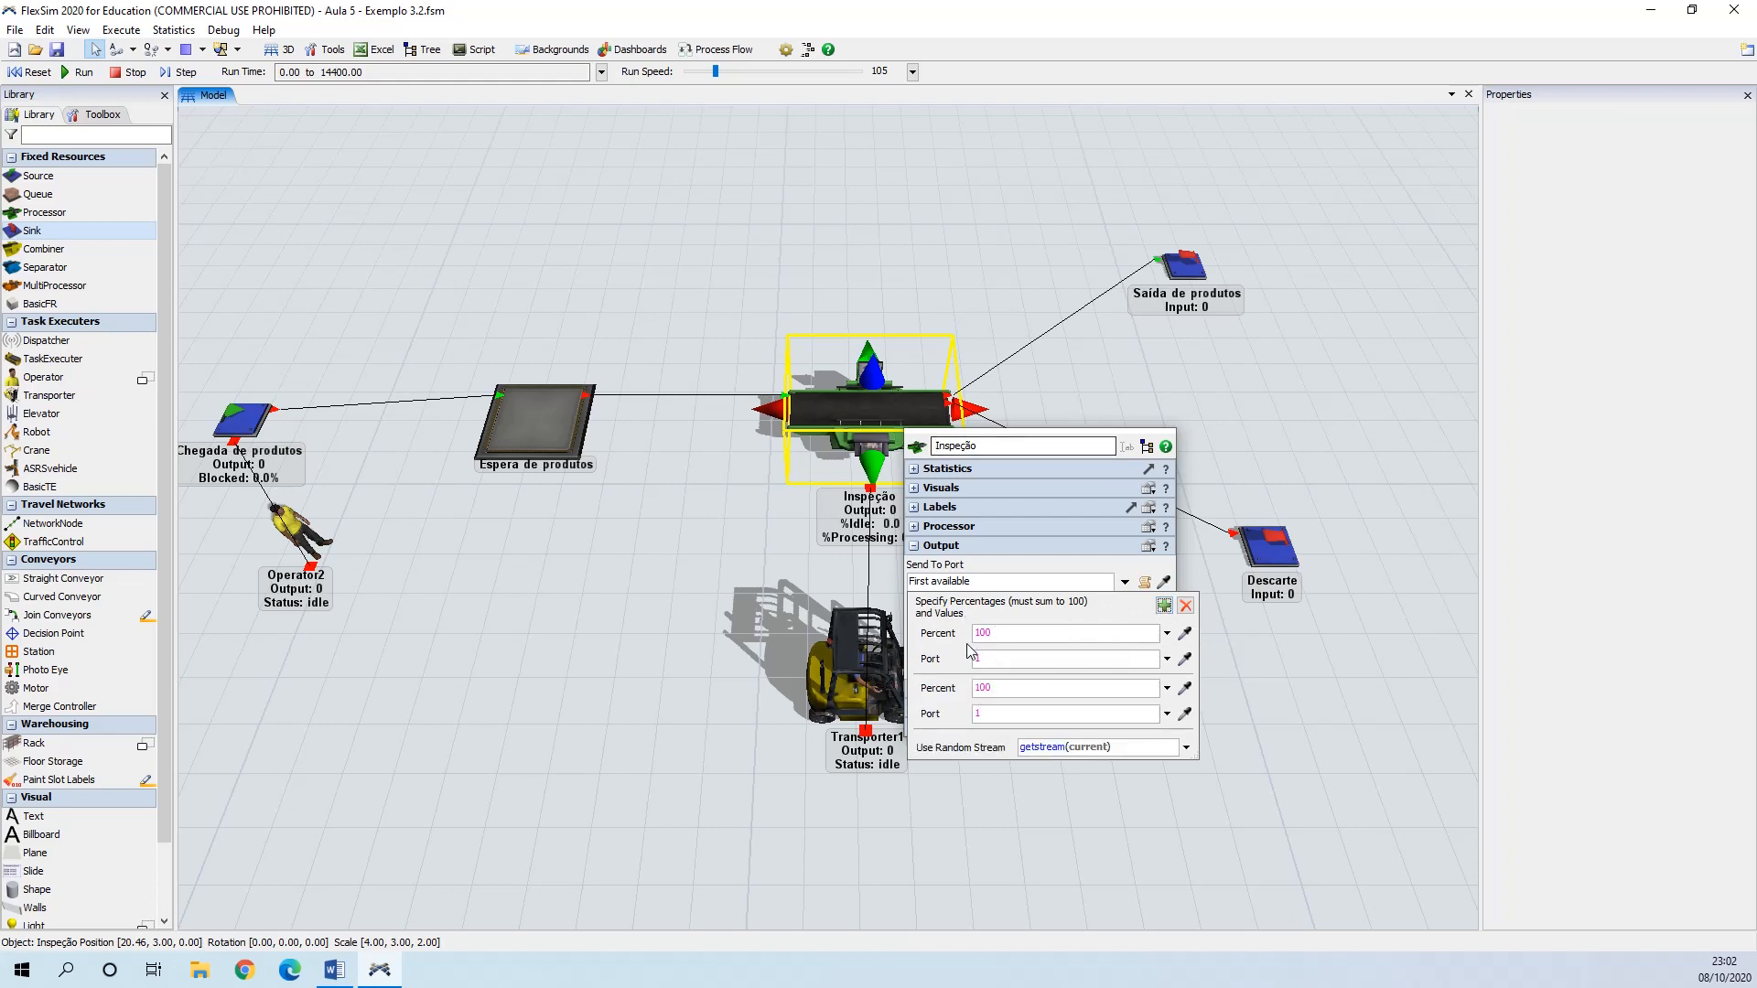
- Send 95 percent of the items to port 1 and 5 percent to port 2, and apply the routing
click(1007, 631)
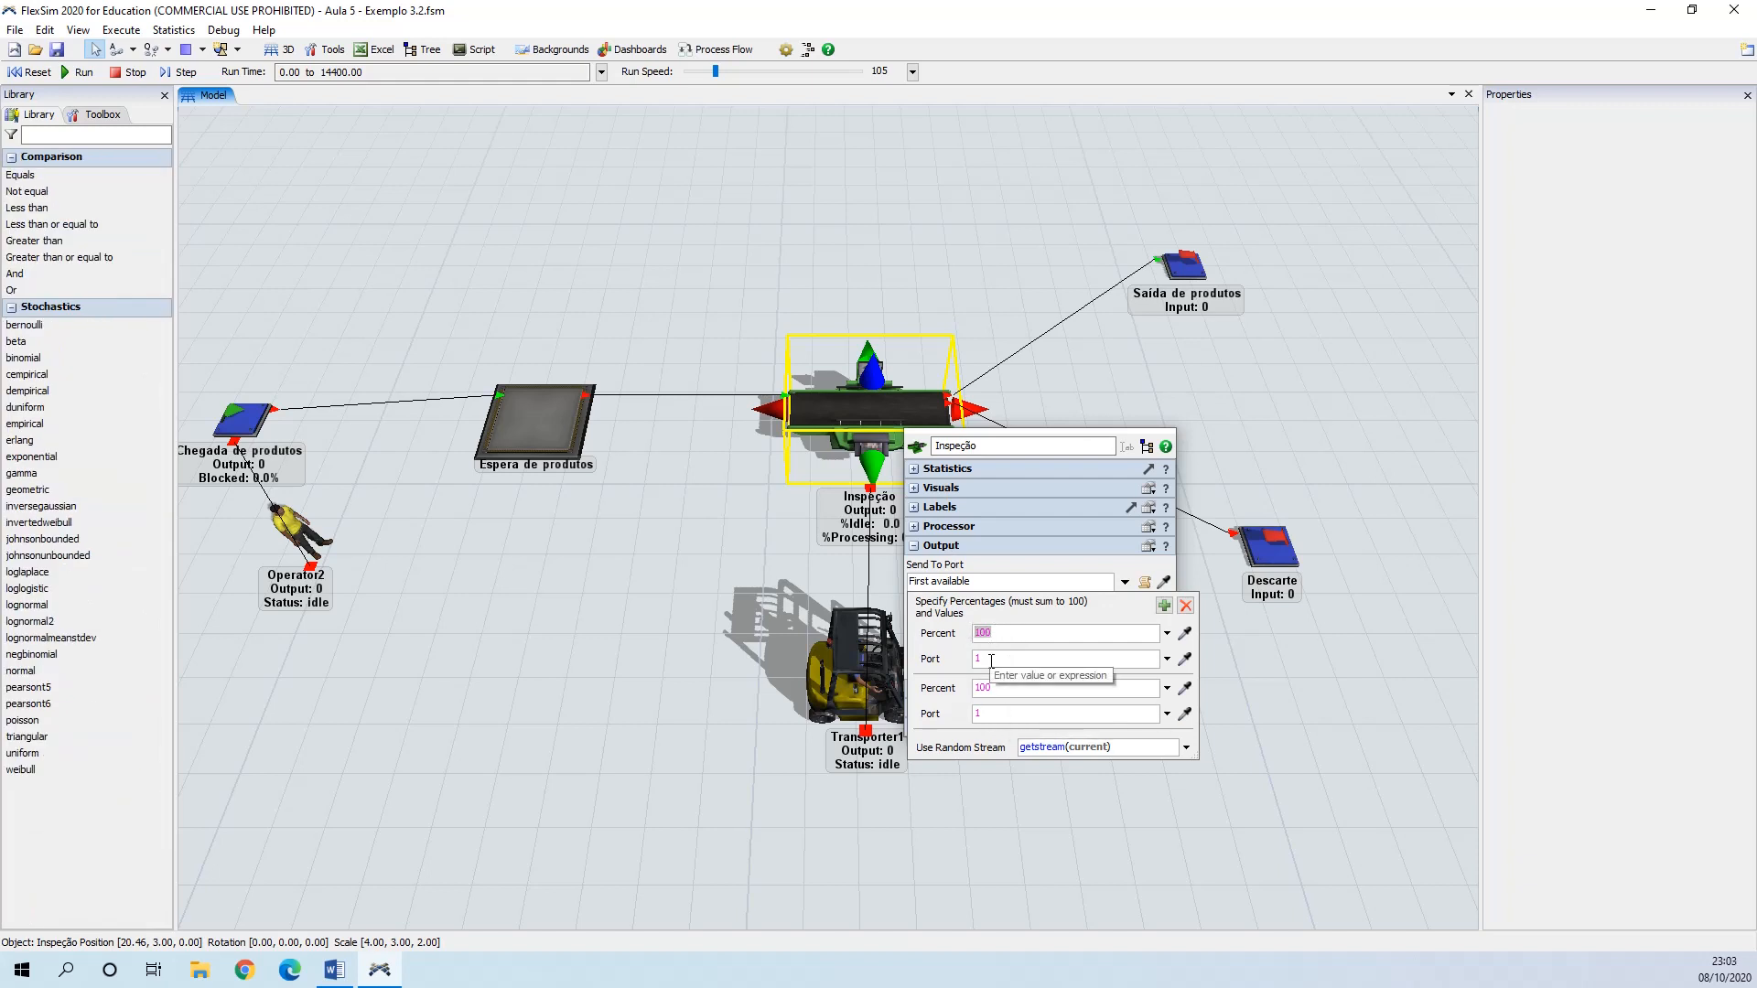
text(95)
drag(993, 660, 965, 658)
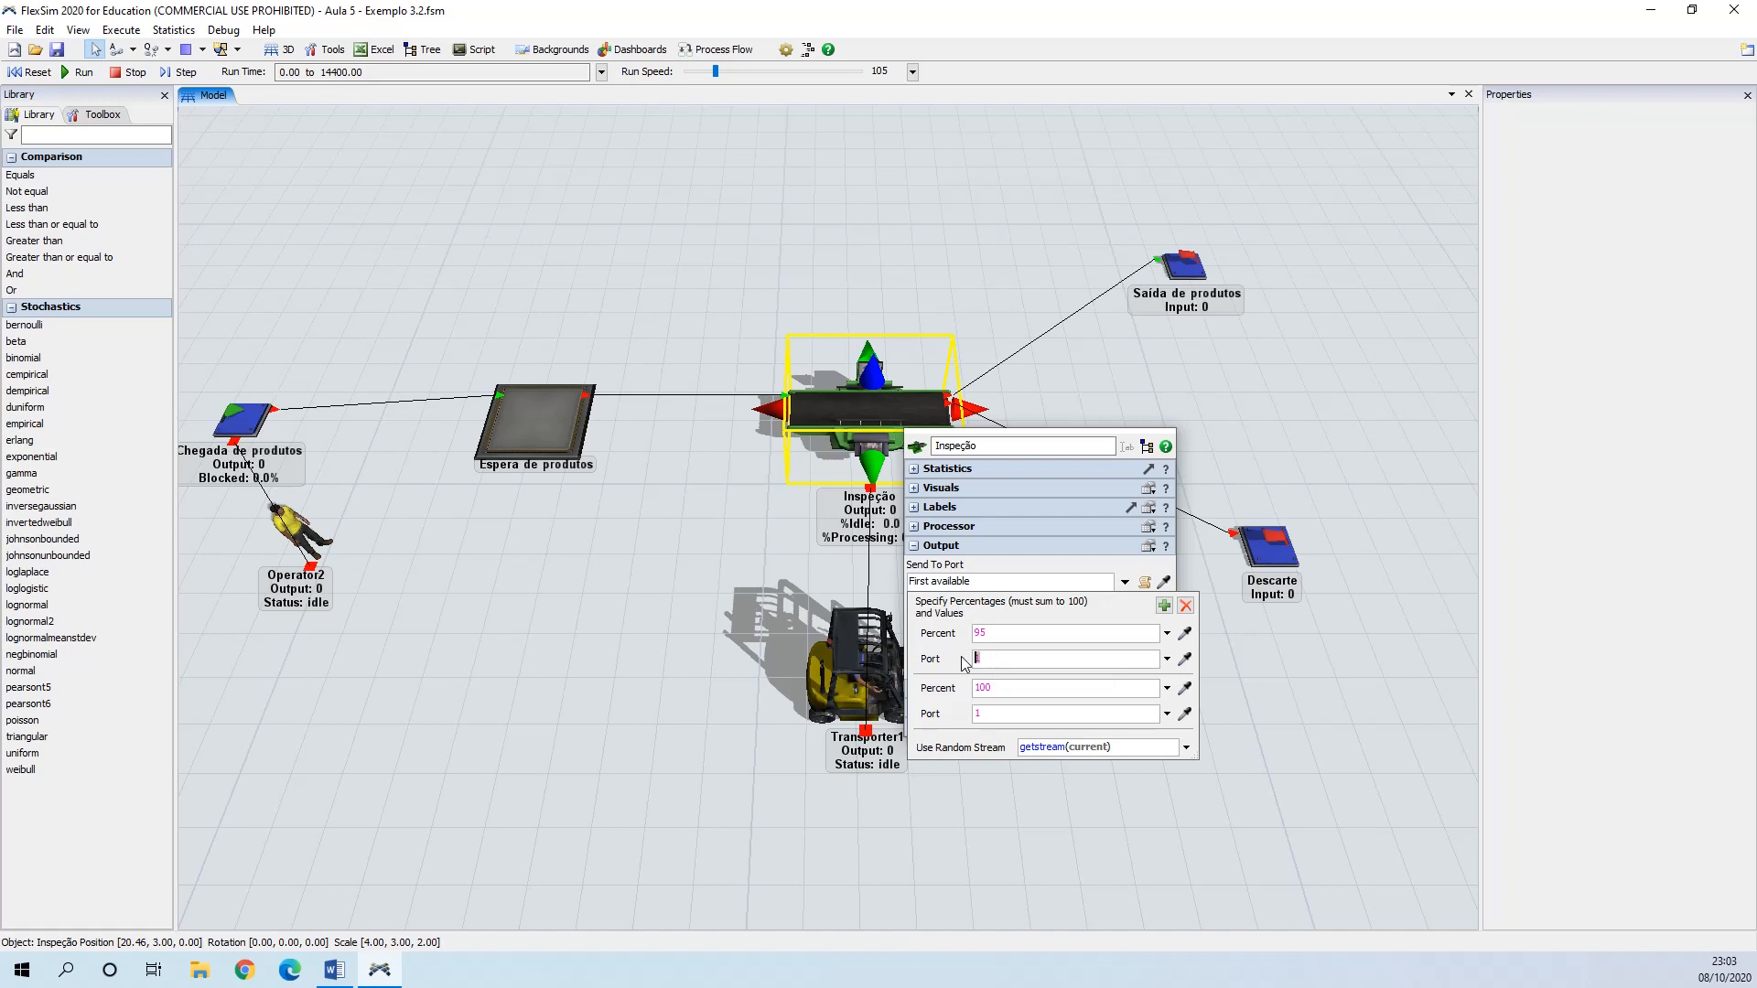
text(1)
click(1043, 688)
drag(1008, 688, 975, 714)
text(5)
click(1074, 604)
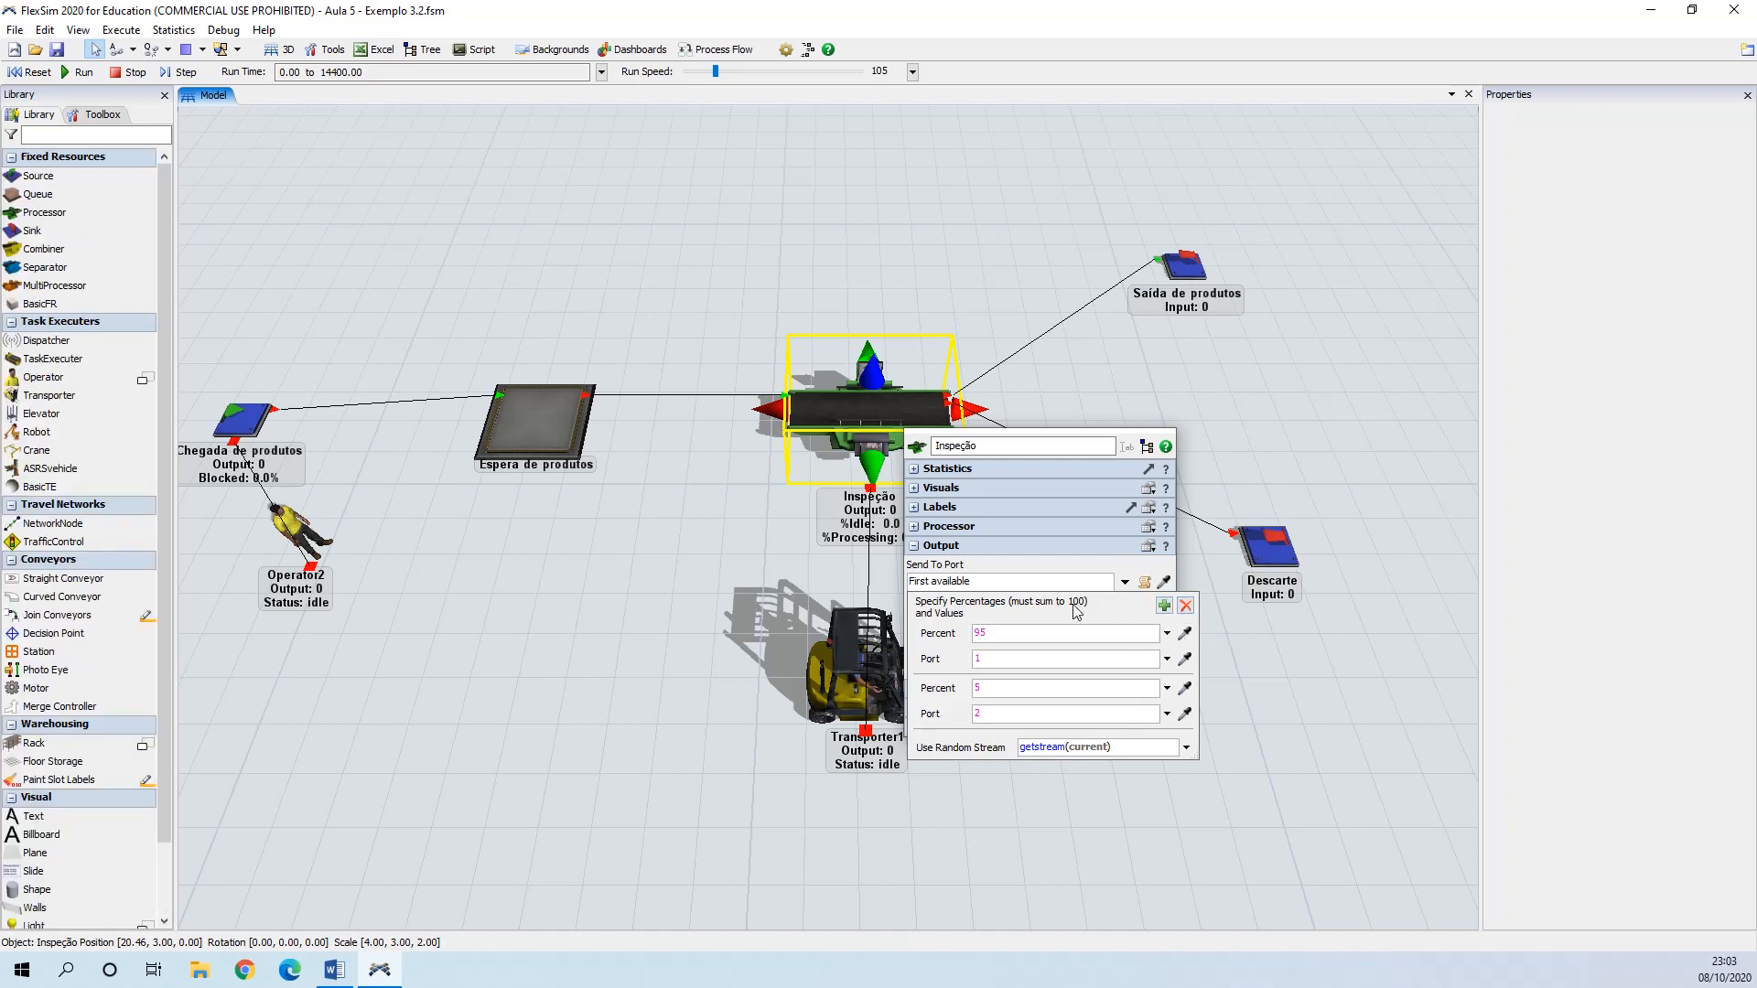
click(1094, 573)
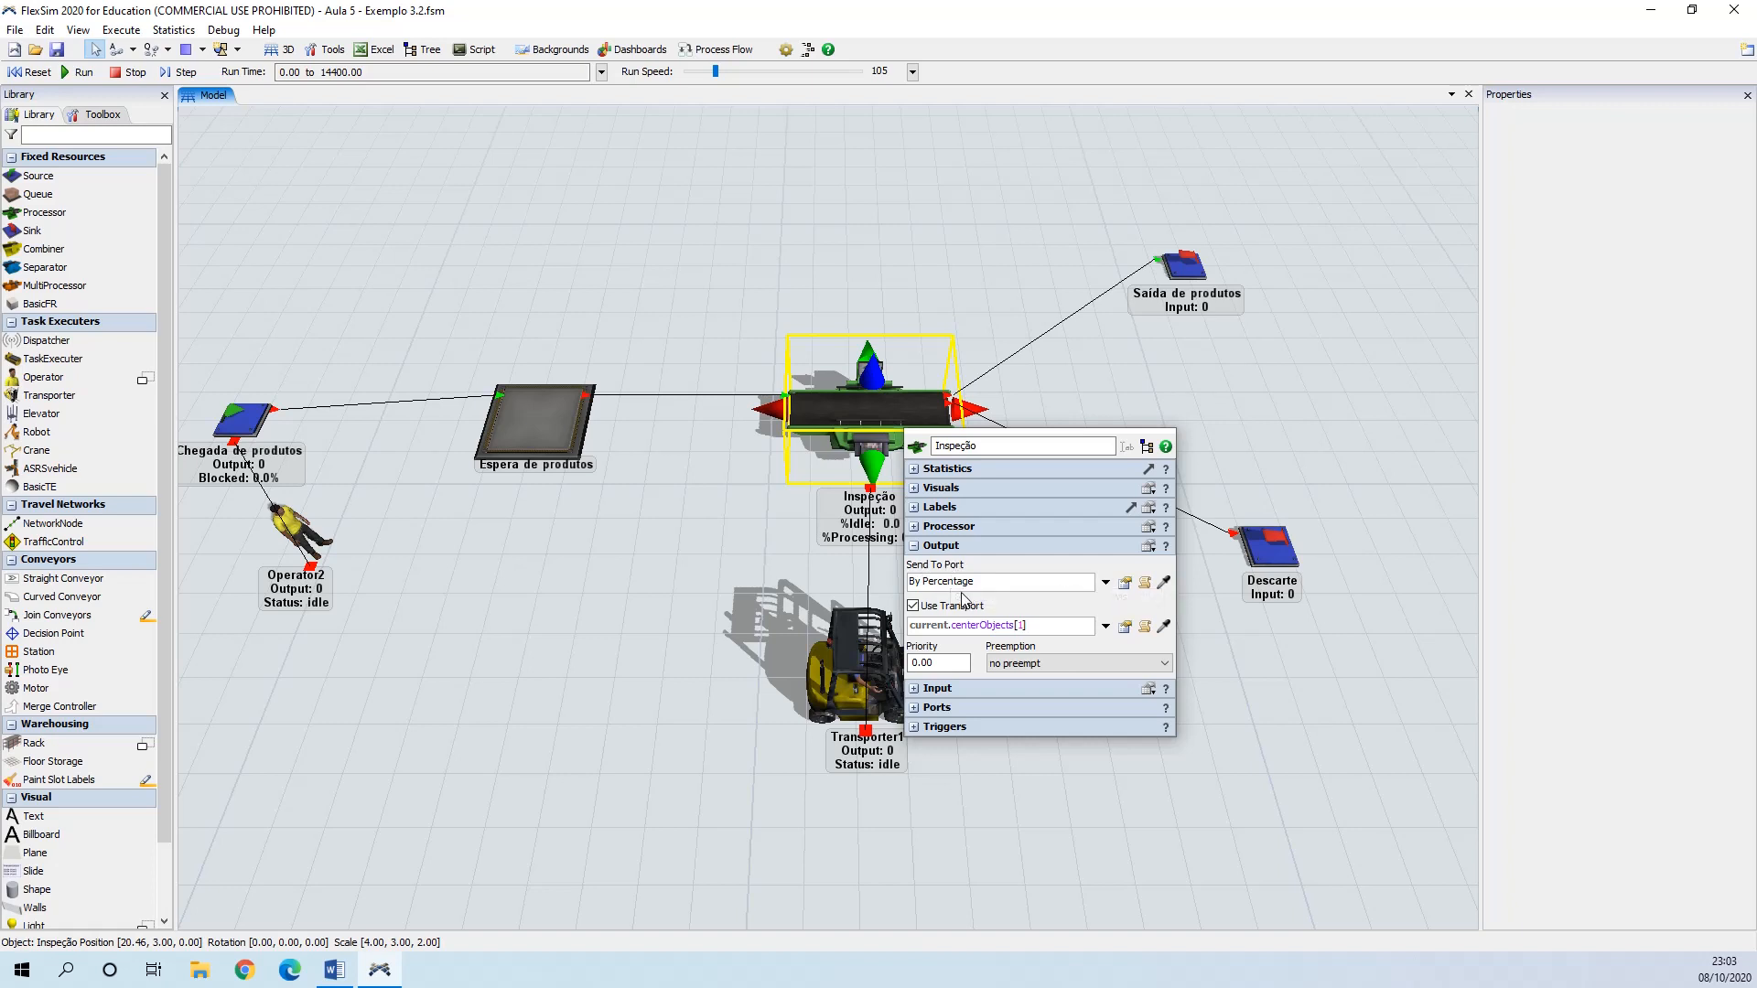
- Recheck which sink each Inspeção output port leads to, and collapse the port and output settings
click(931, 708)
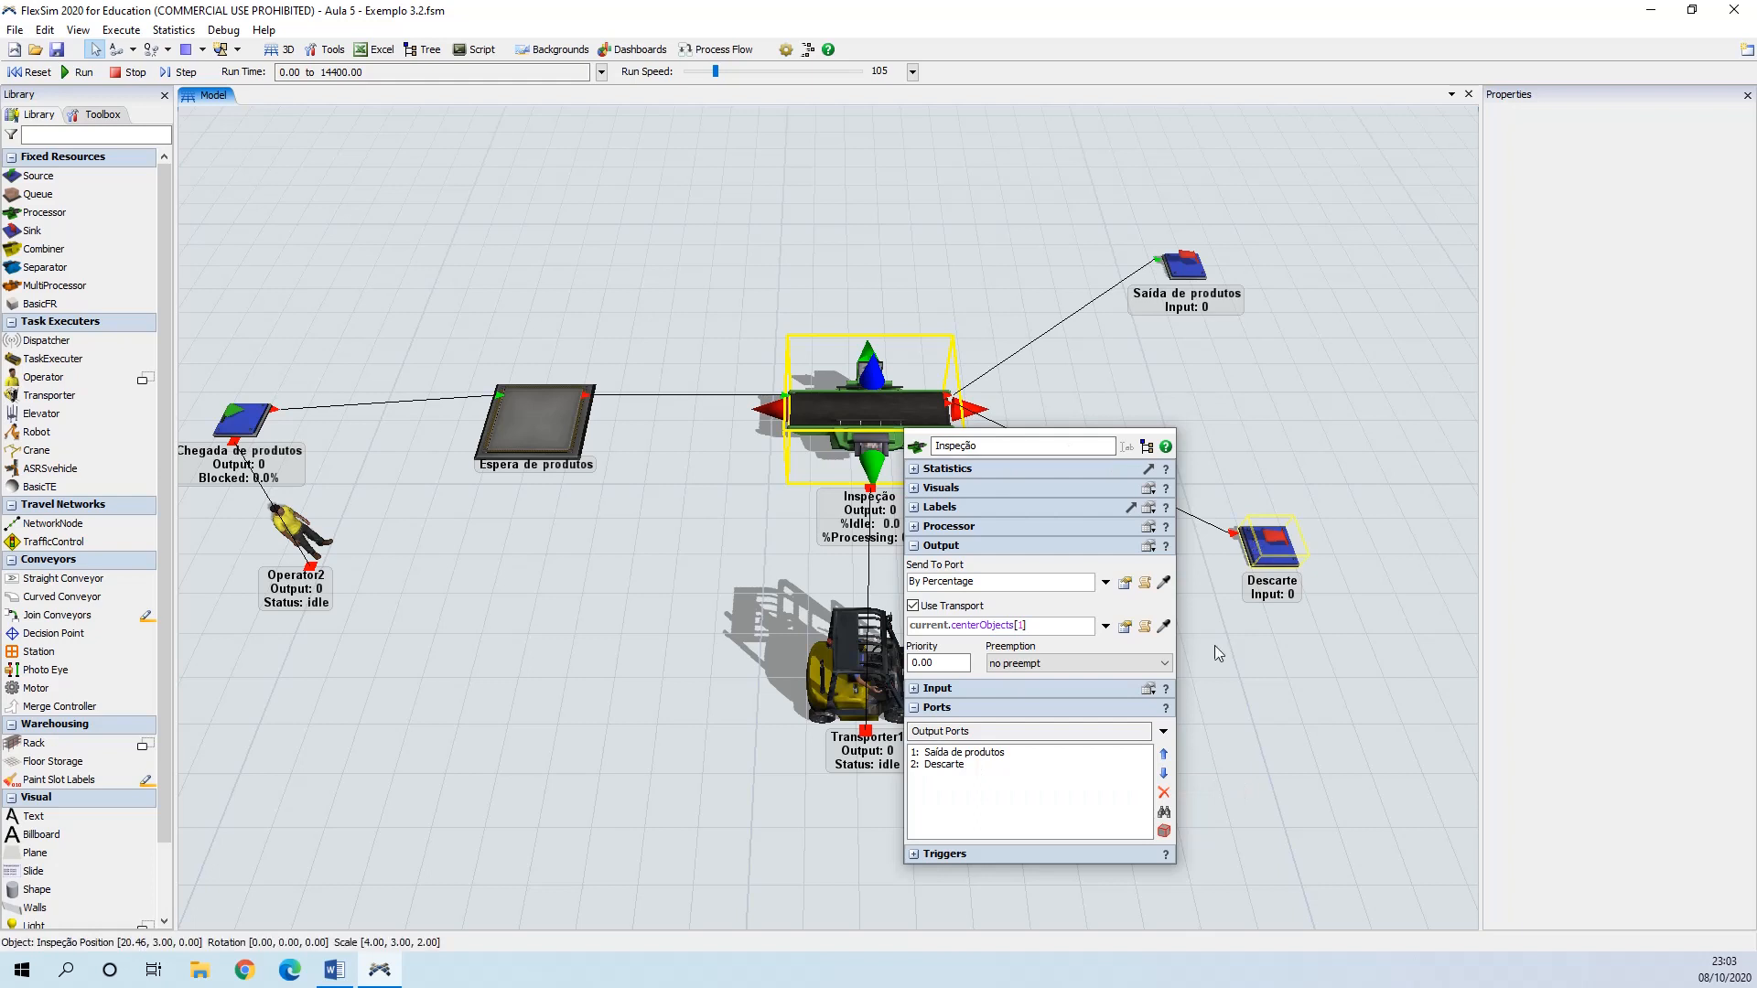
click(915, 709)
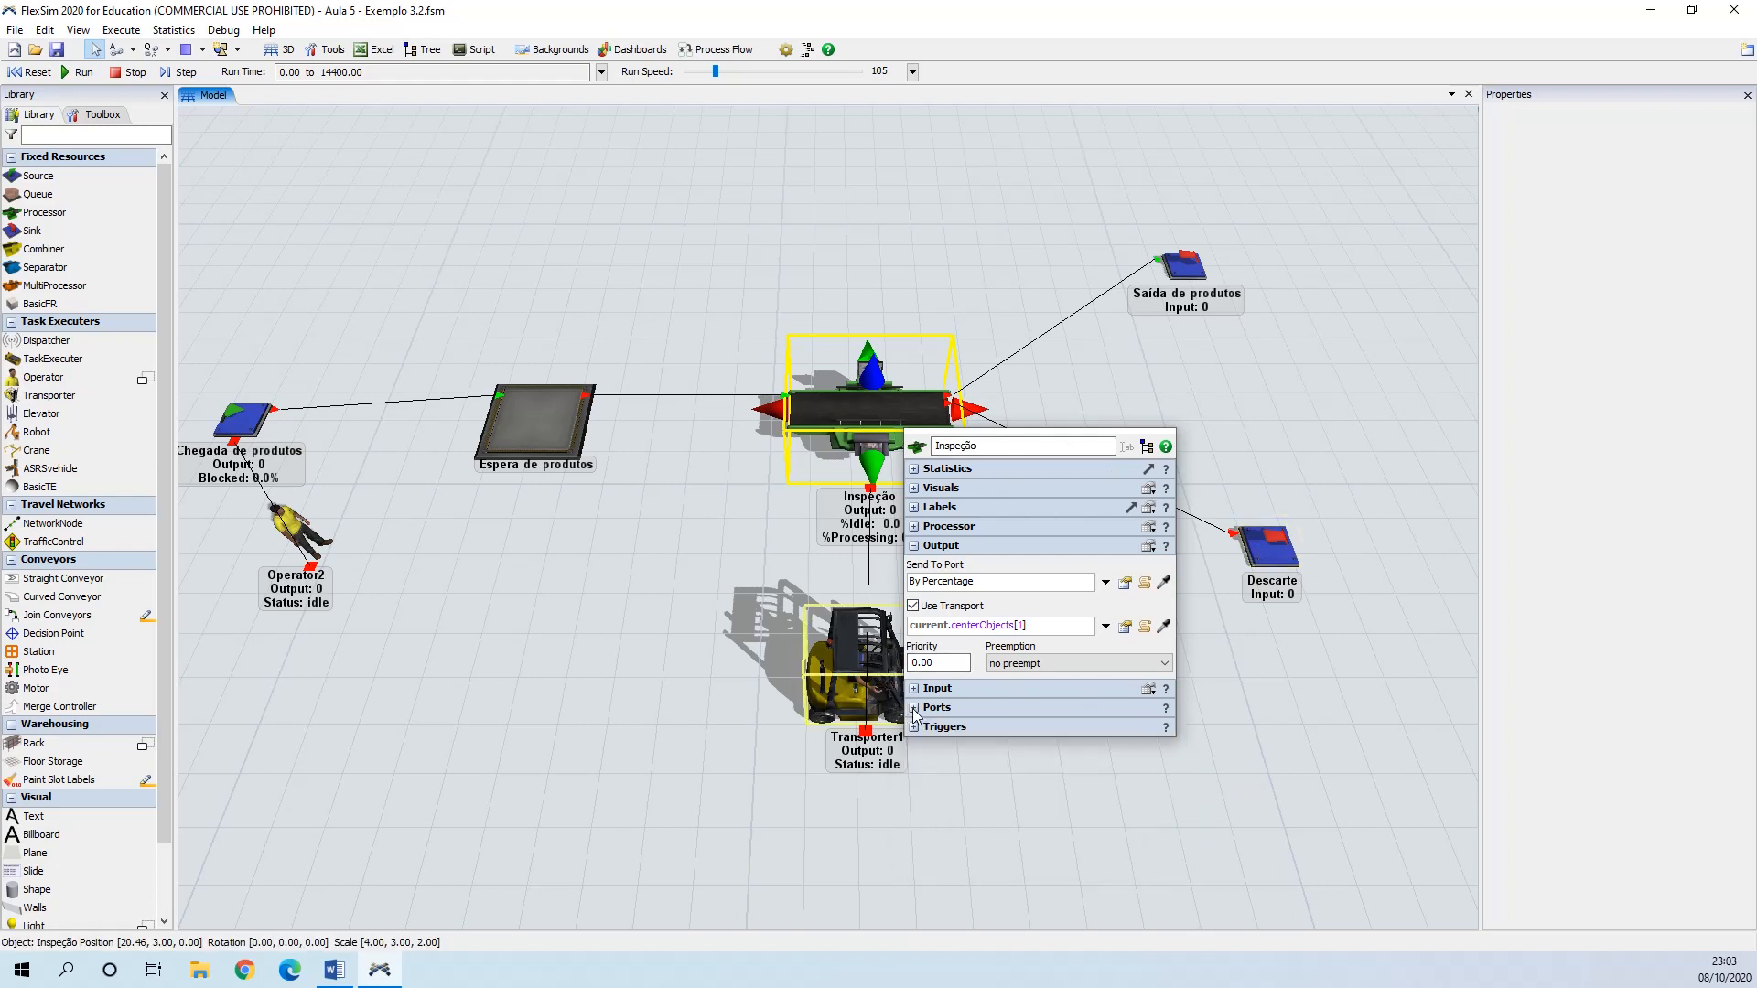
click(914, 546)
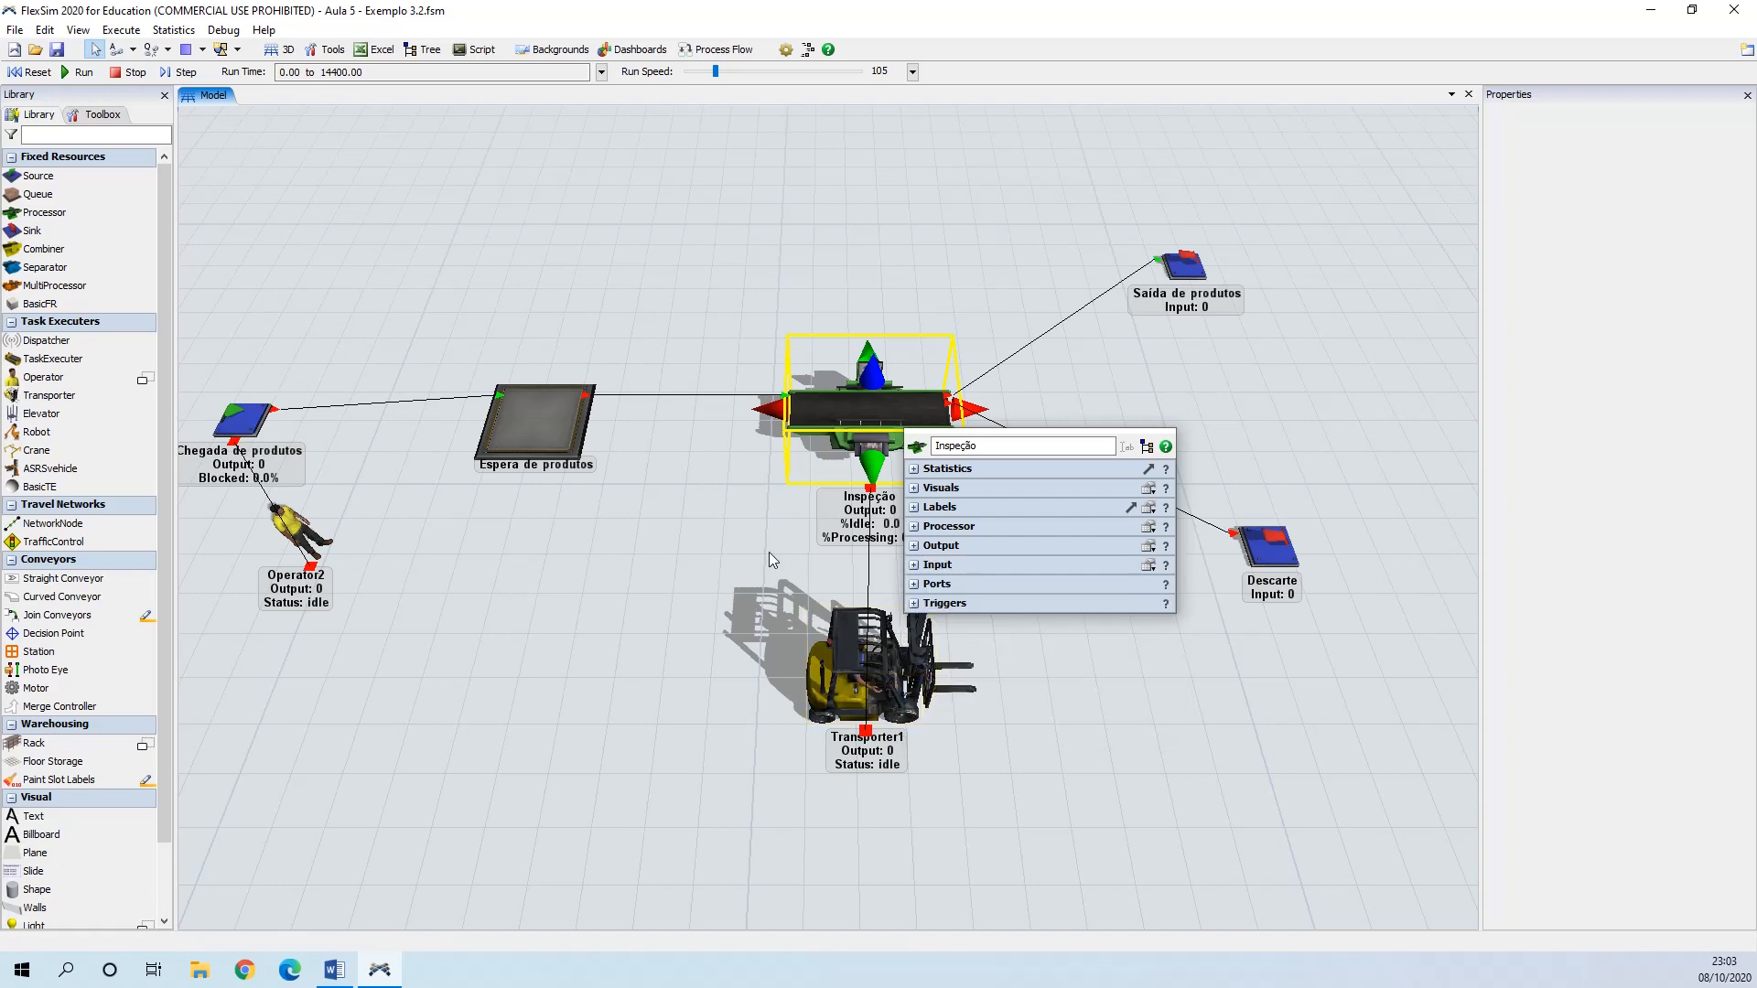
- Add two text objects to the model, one near Saída de produtos at about X 25.5, Y 7.5 and one near Descarte
drag(655, 545, 770, 542)
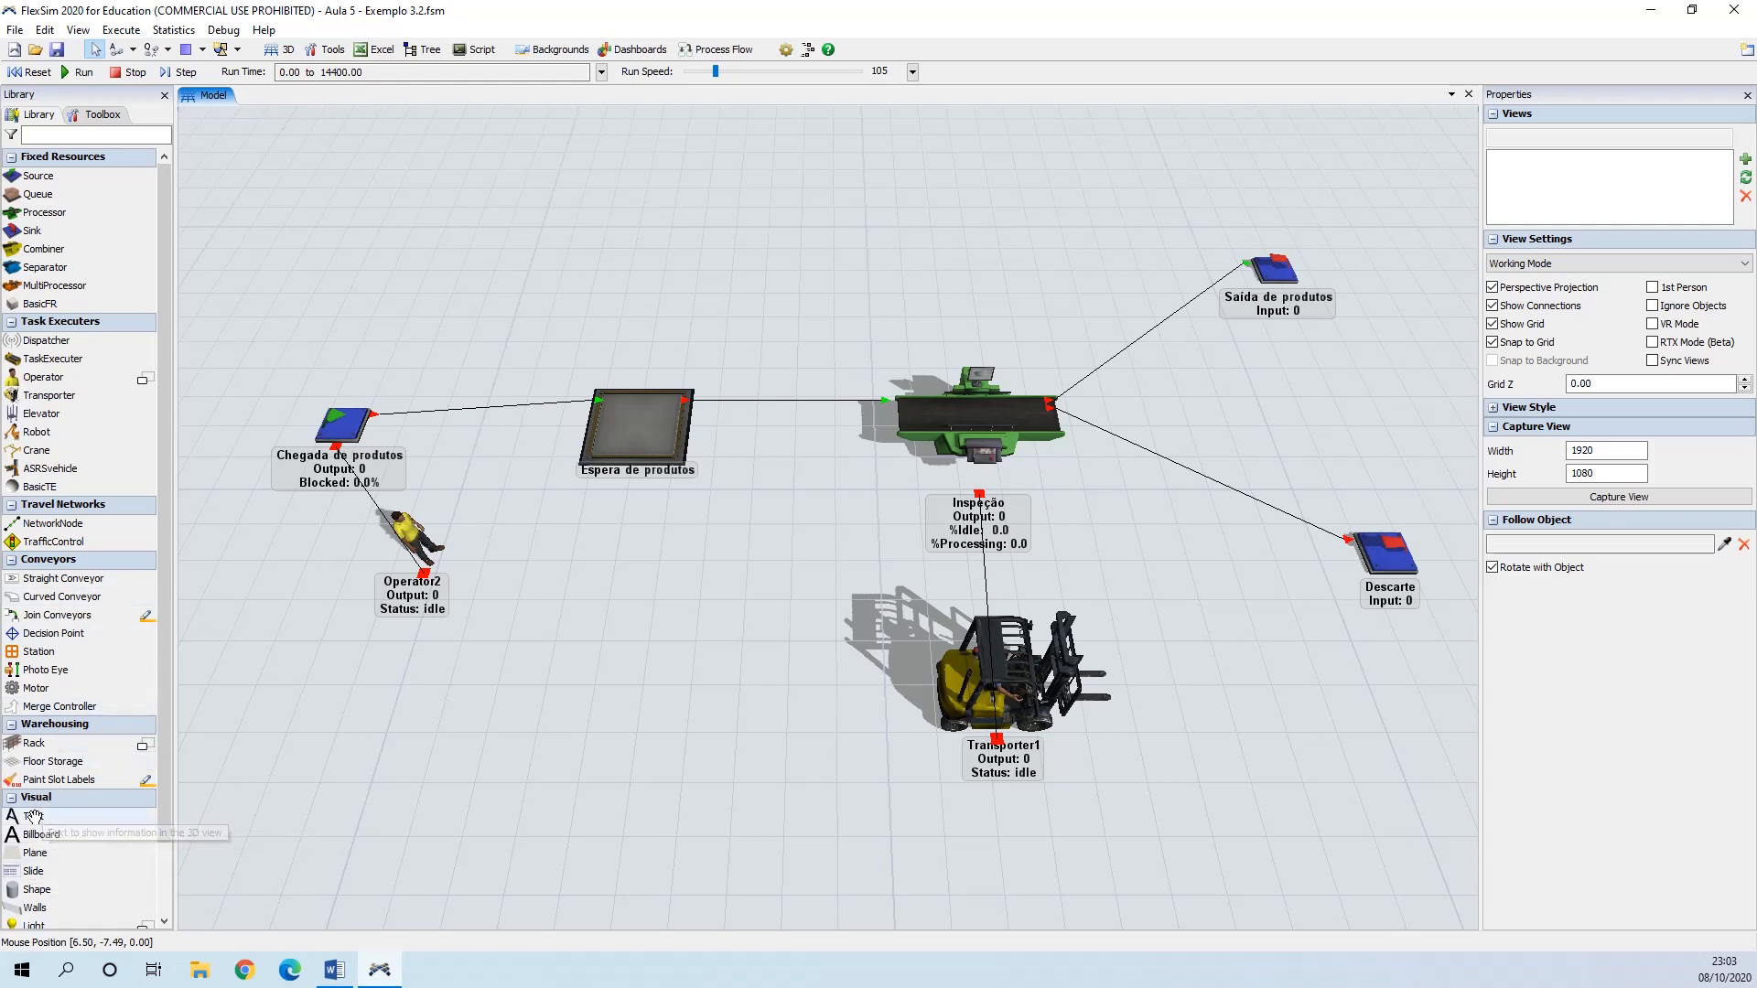
drag(35, 816, 1055, 272)
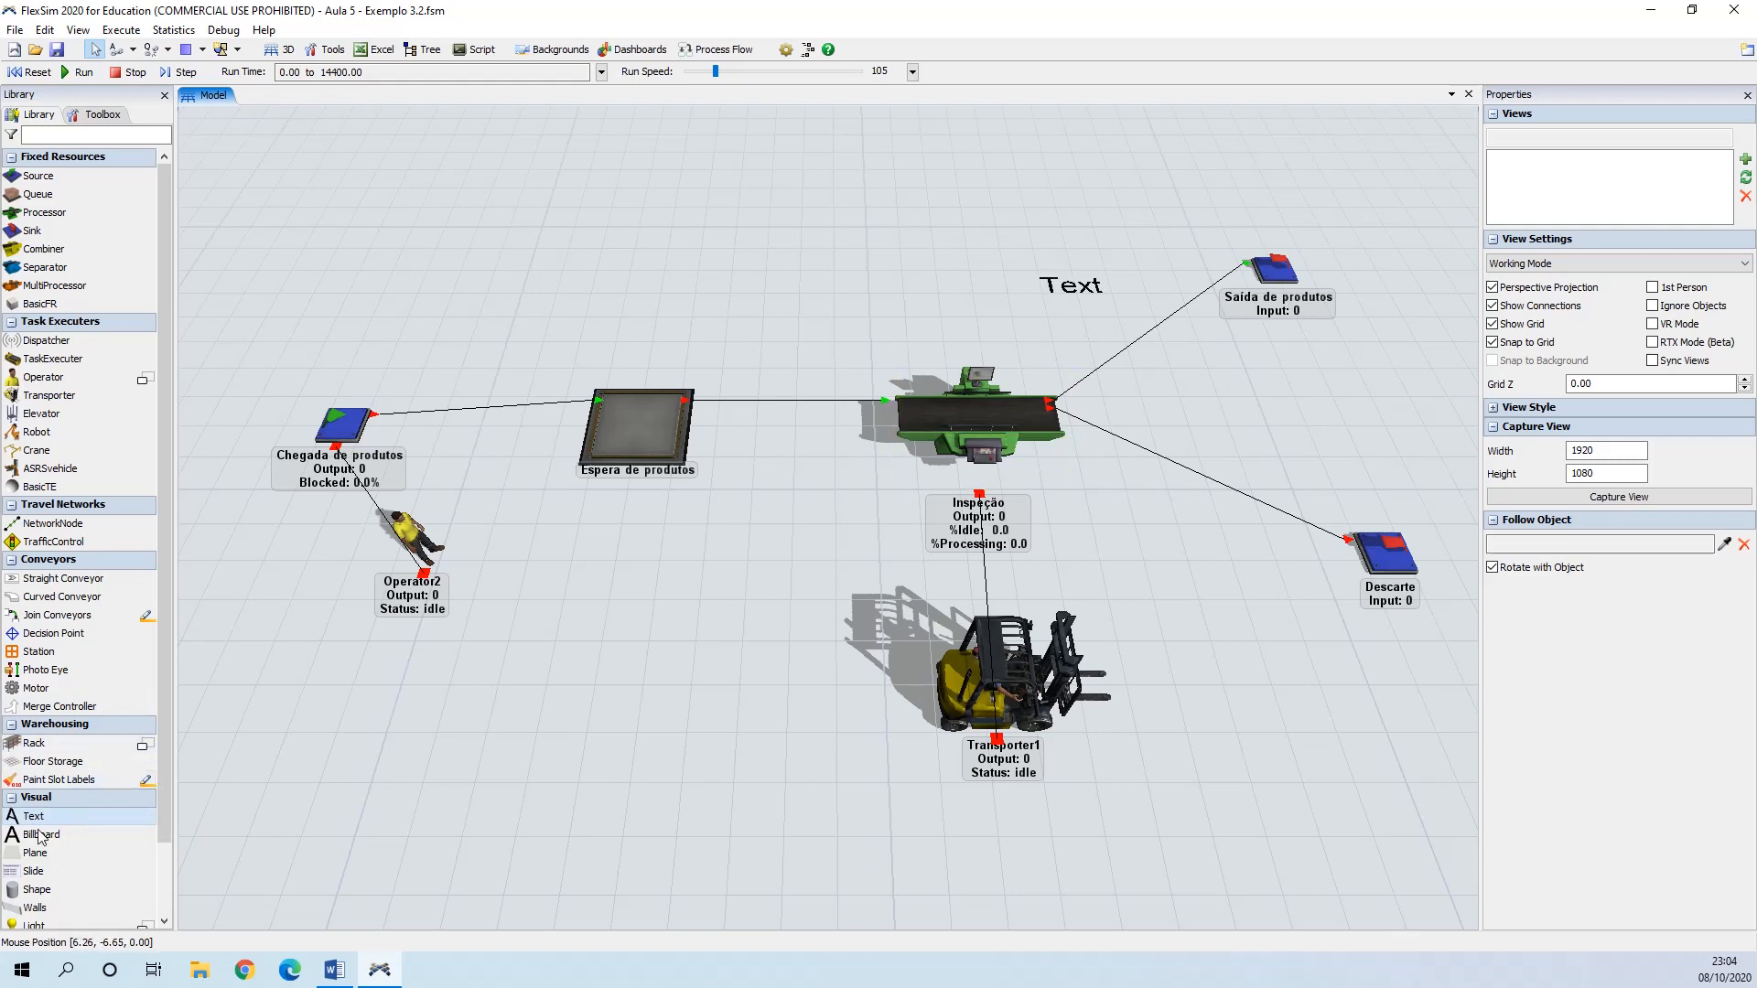
click(1189, 586)
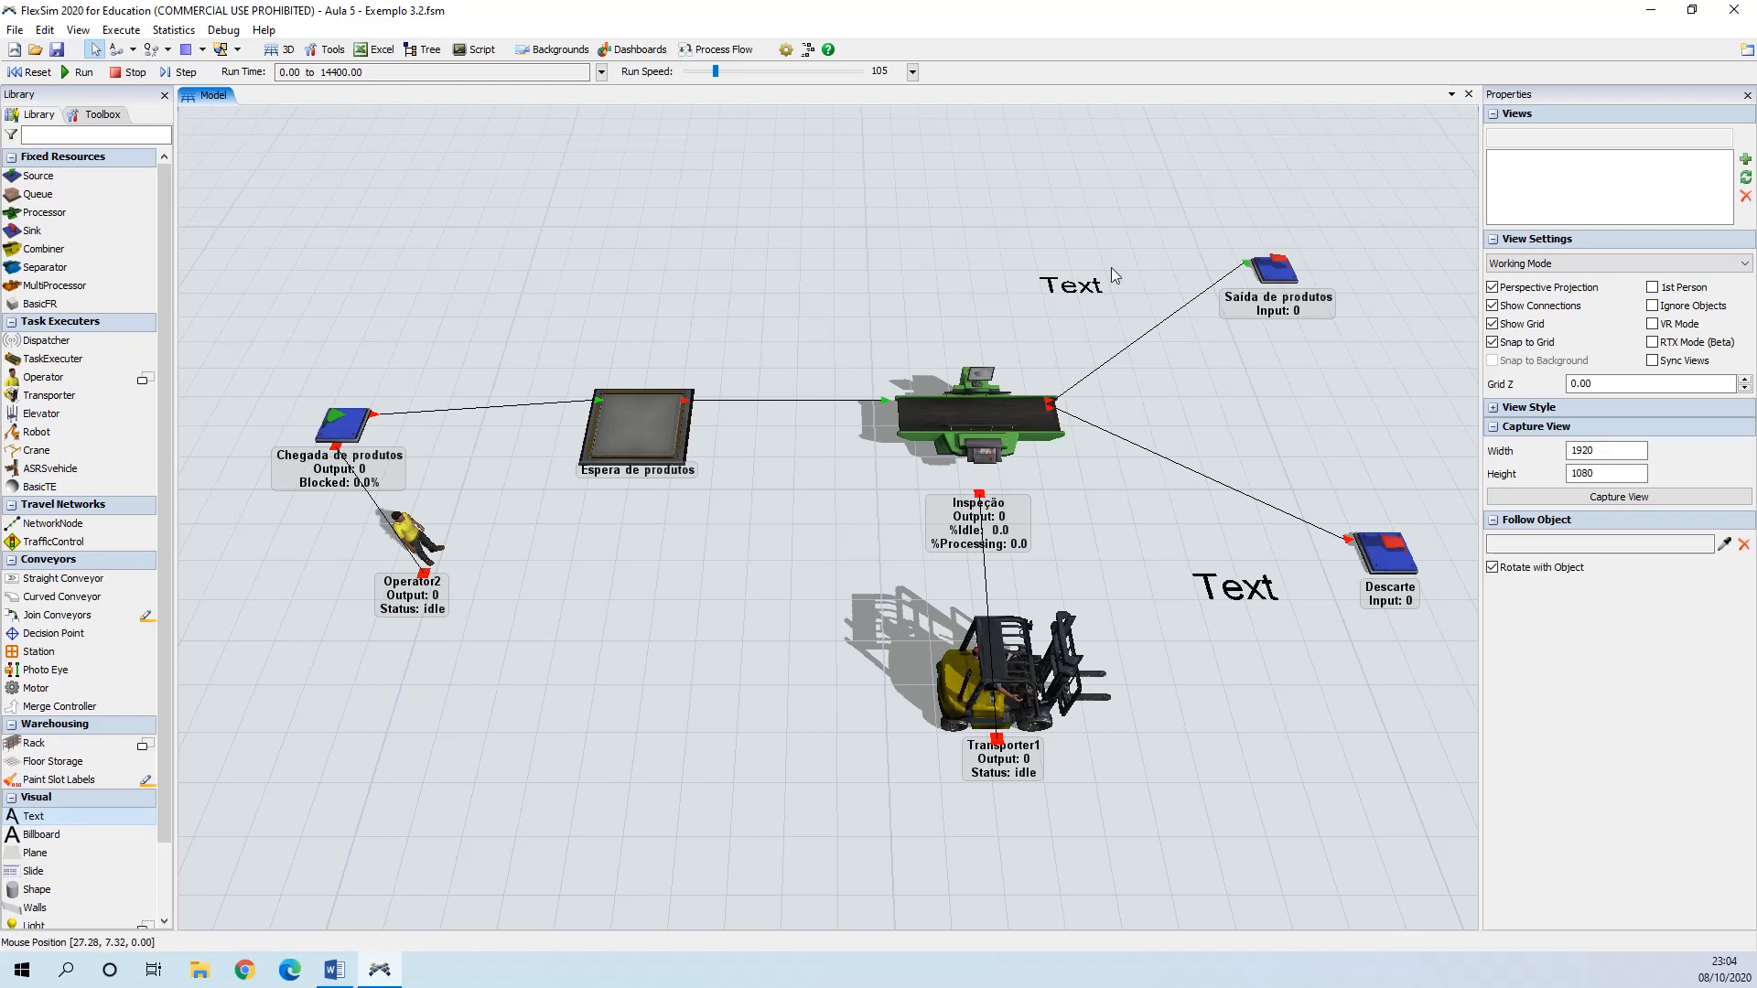
- Move the texts below their sinks, to about X 29.5, Y 4.5 for Saída de produtos and X 28.9, Y -4.05 for Descarte
click(1100, 296)
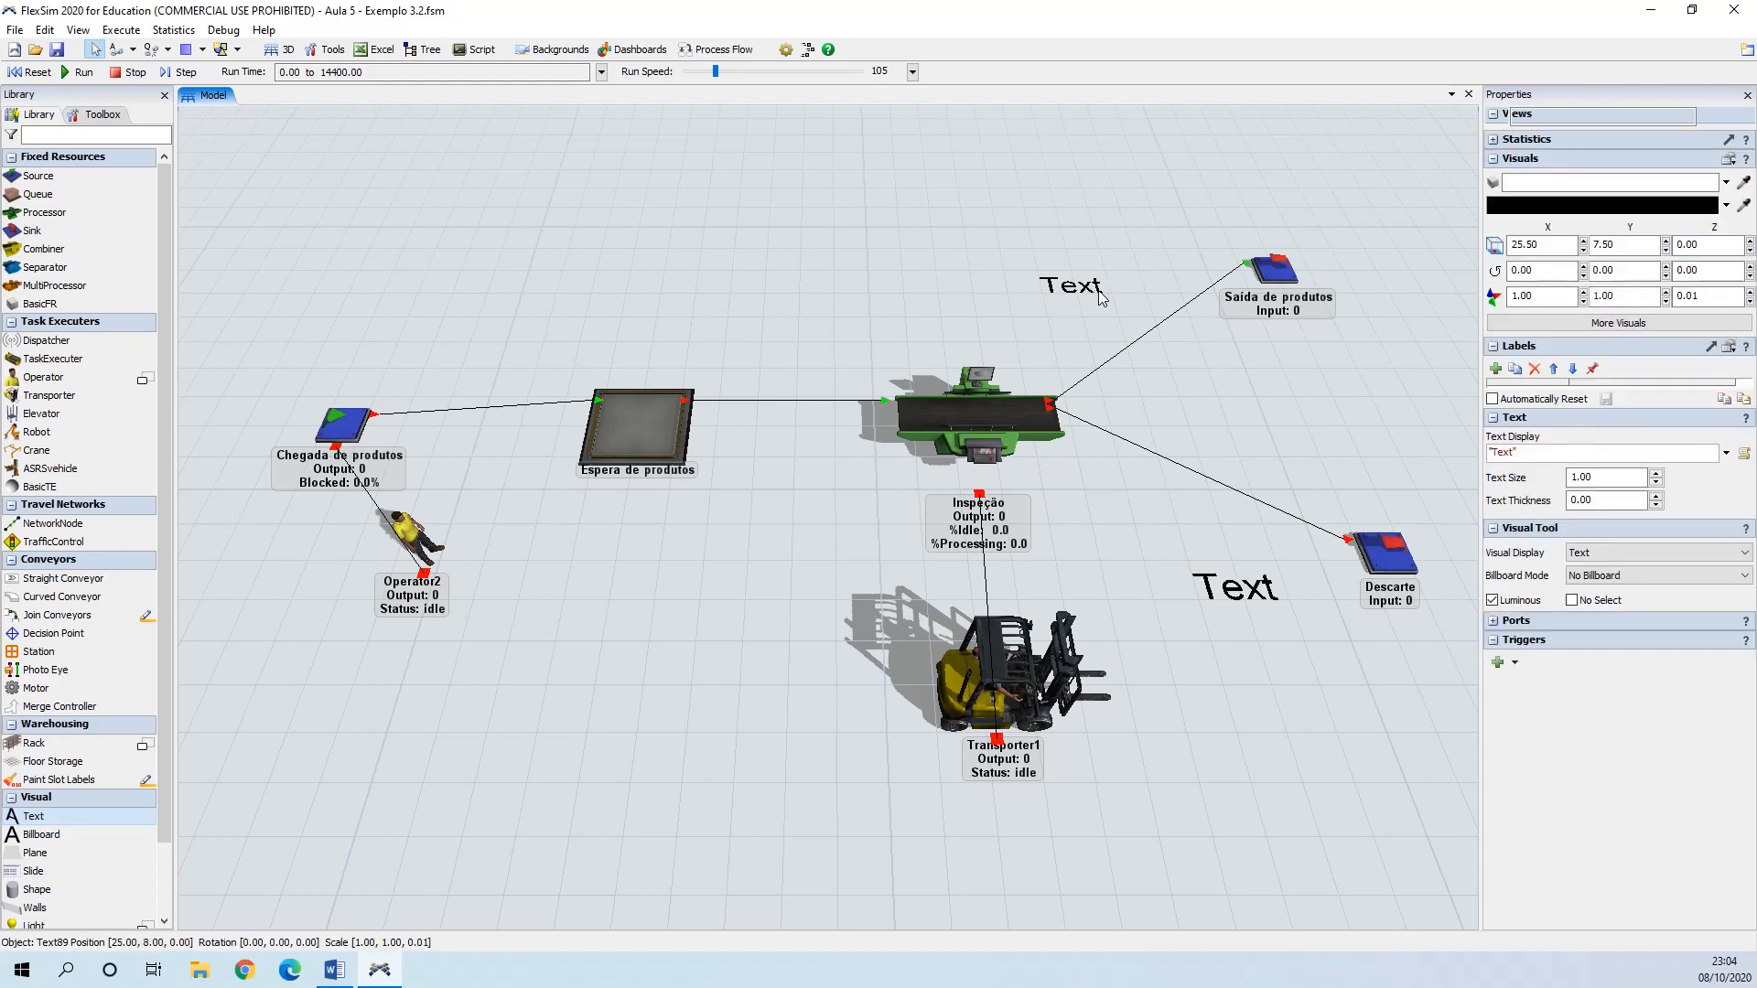
drag(1100, 296, 1270, 370)
click(1261, 602)
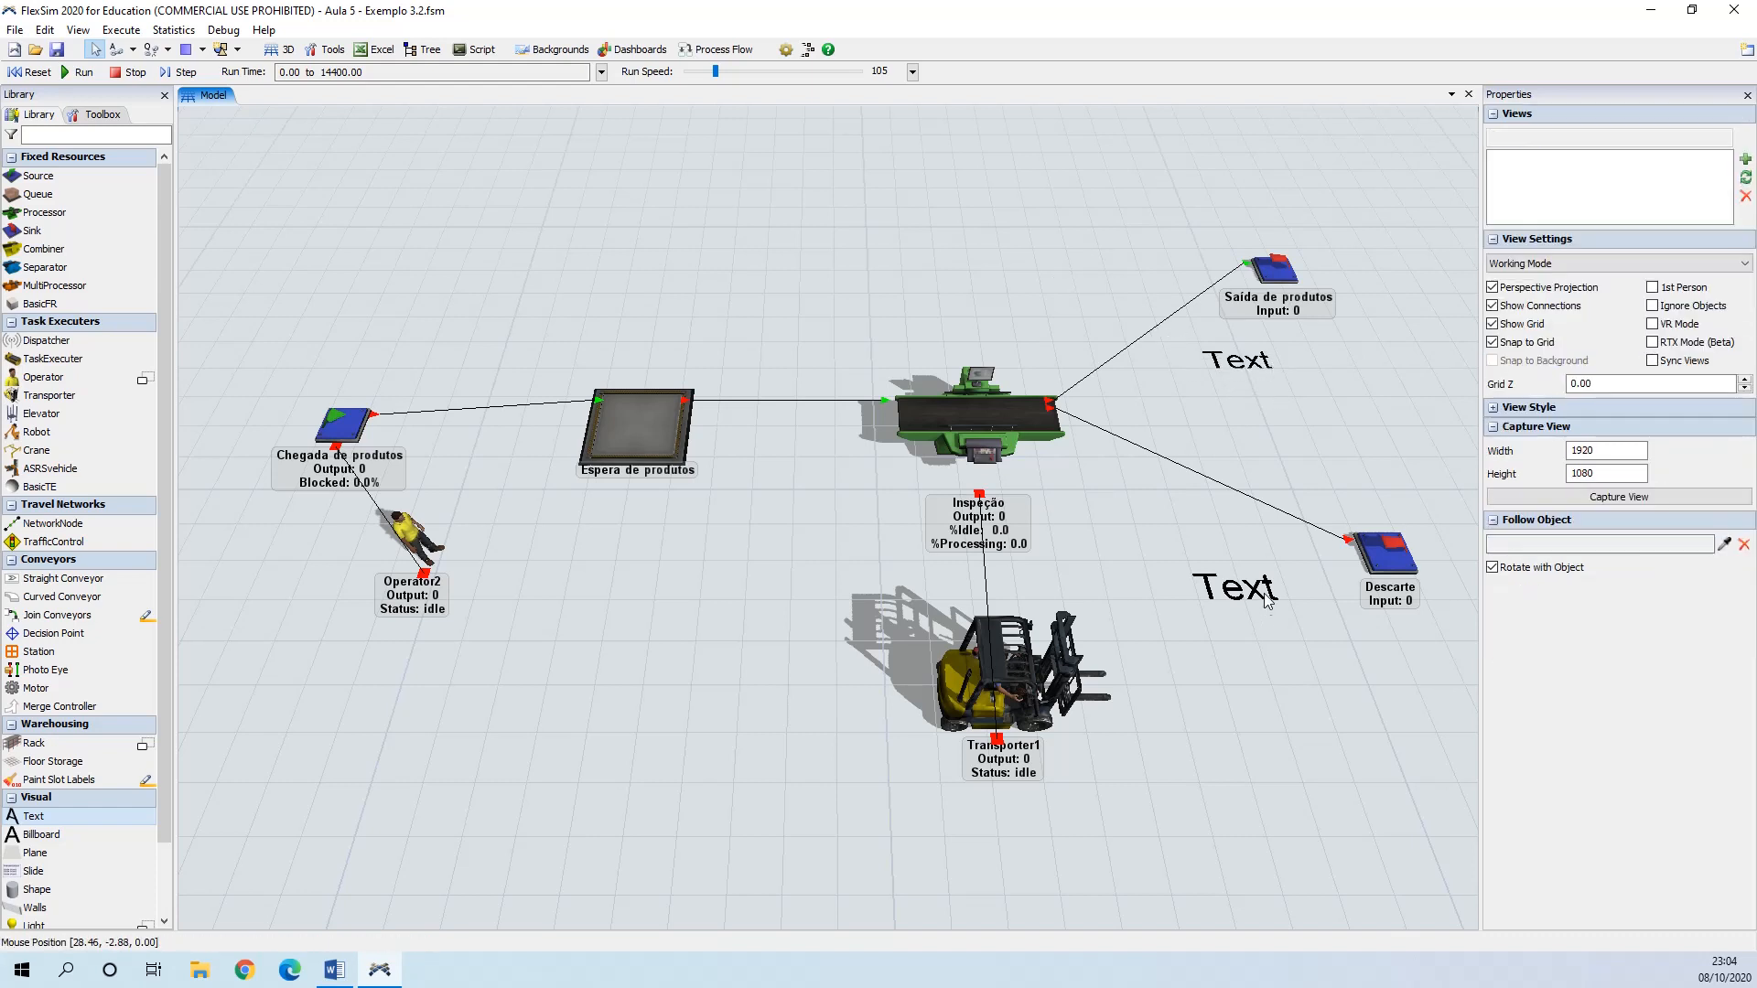
click(1276, 599)
drag(1275, 604, 1369, 673)
- Change the text below Saída de produtos to 95%
click(1256, 375)
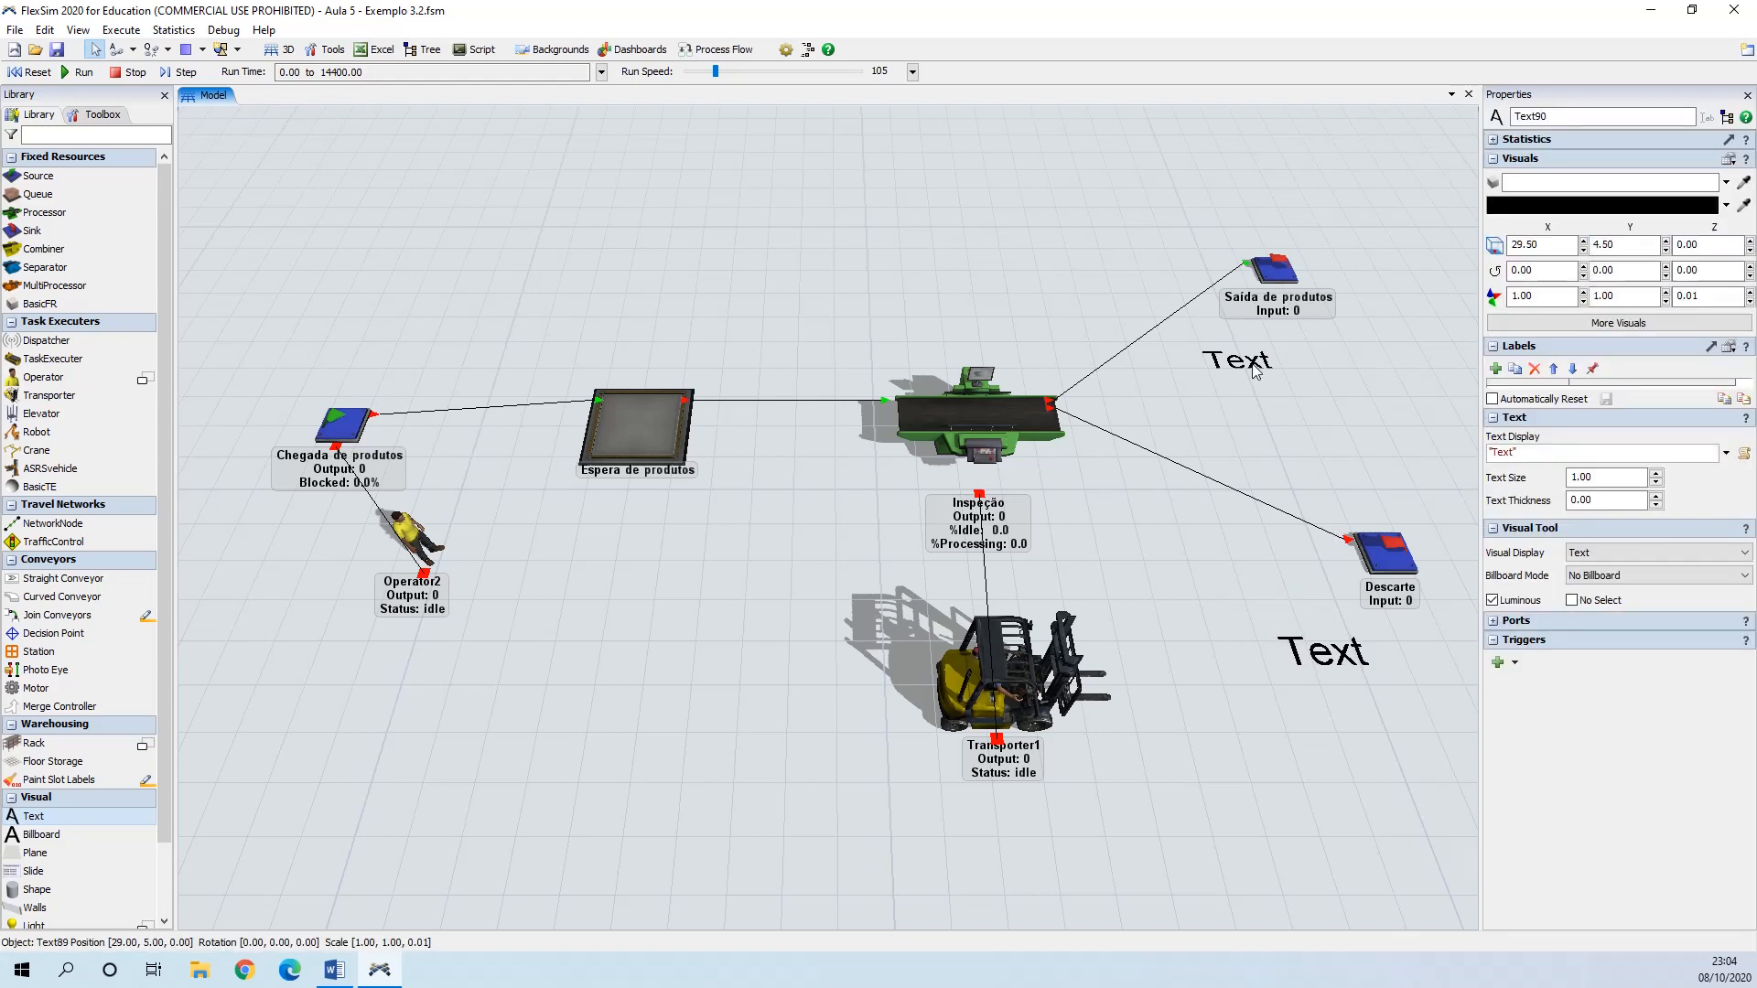
click(1513, 453)
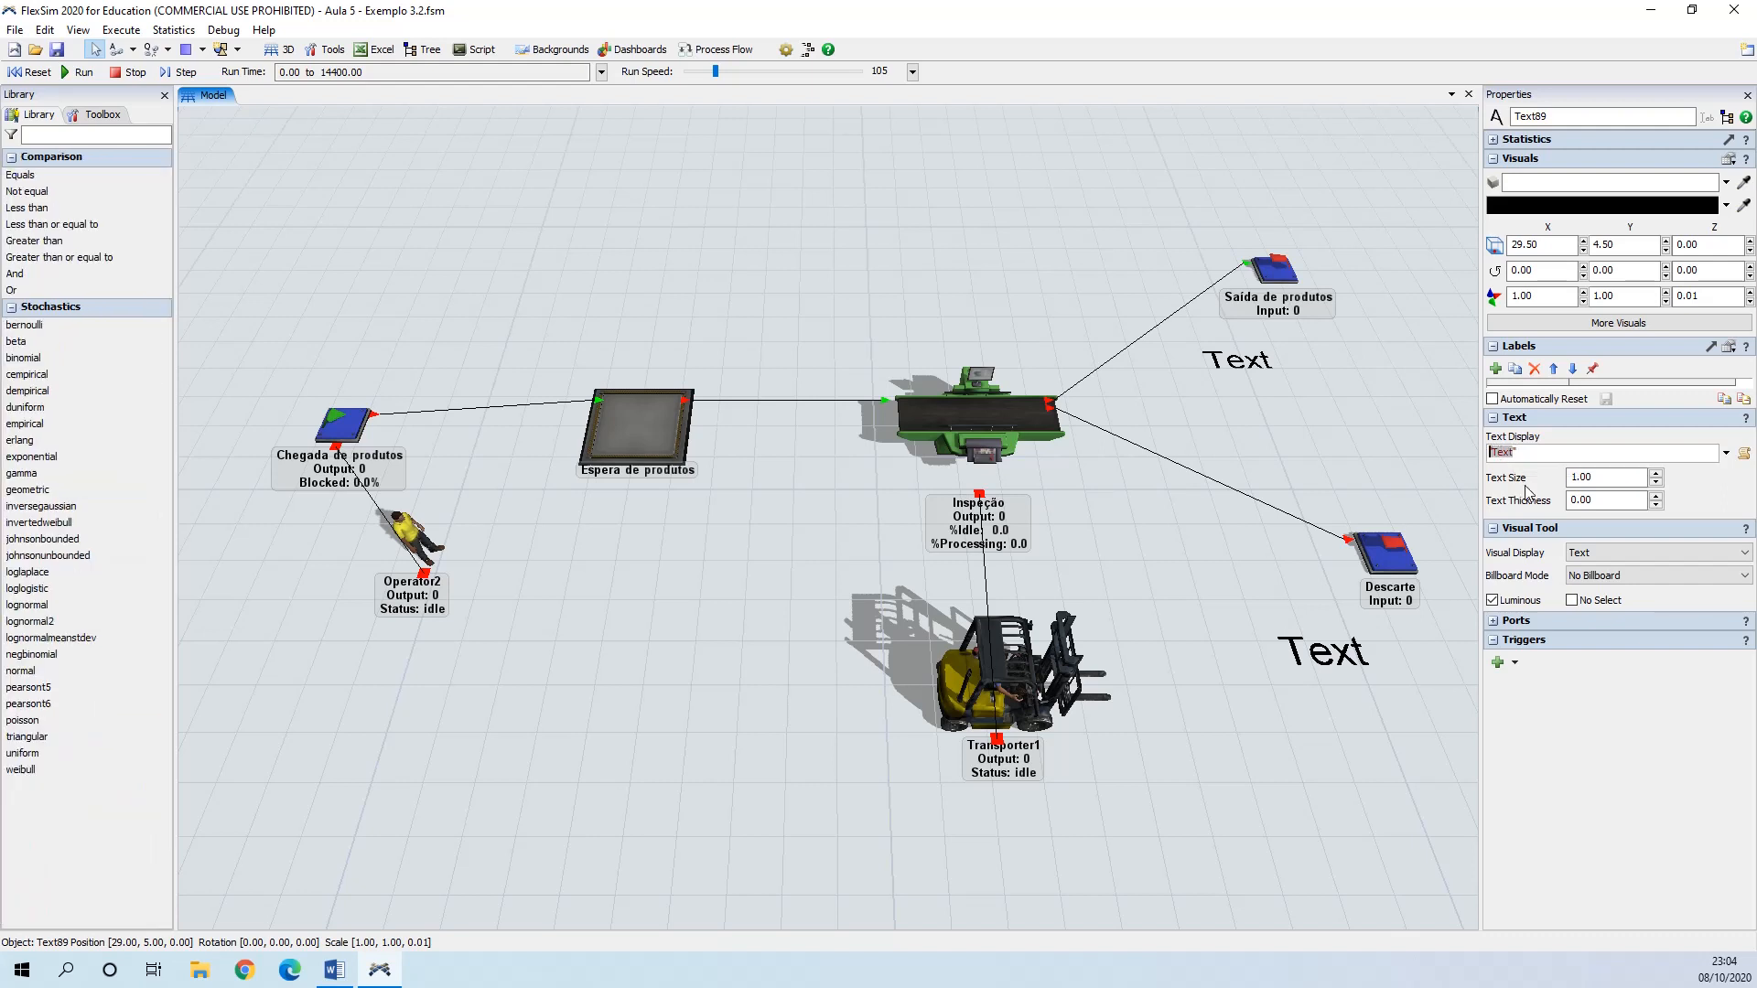
text(s)
key(Return)
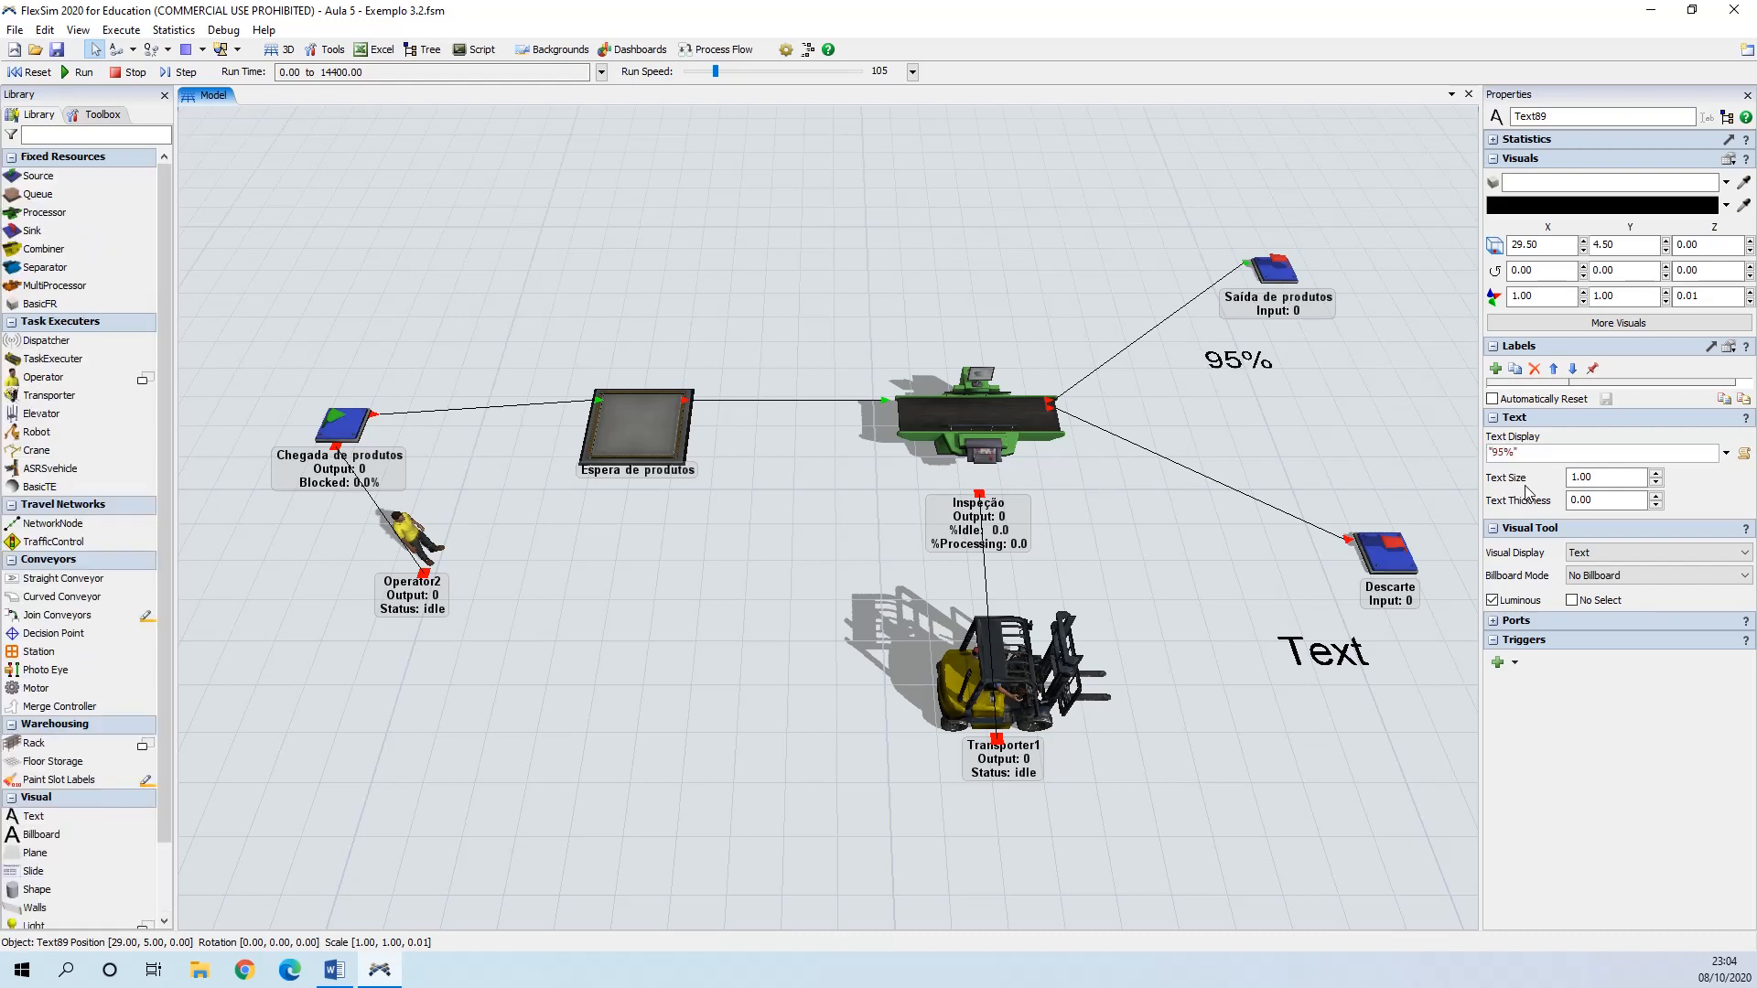
- Change the text below Descarte to 5%
click(1351, 666)
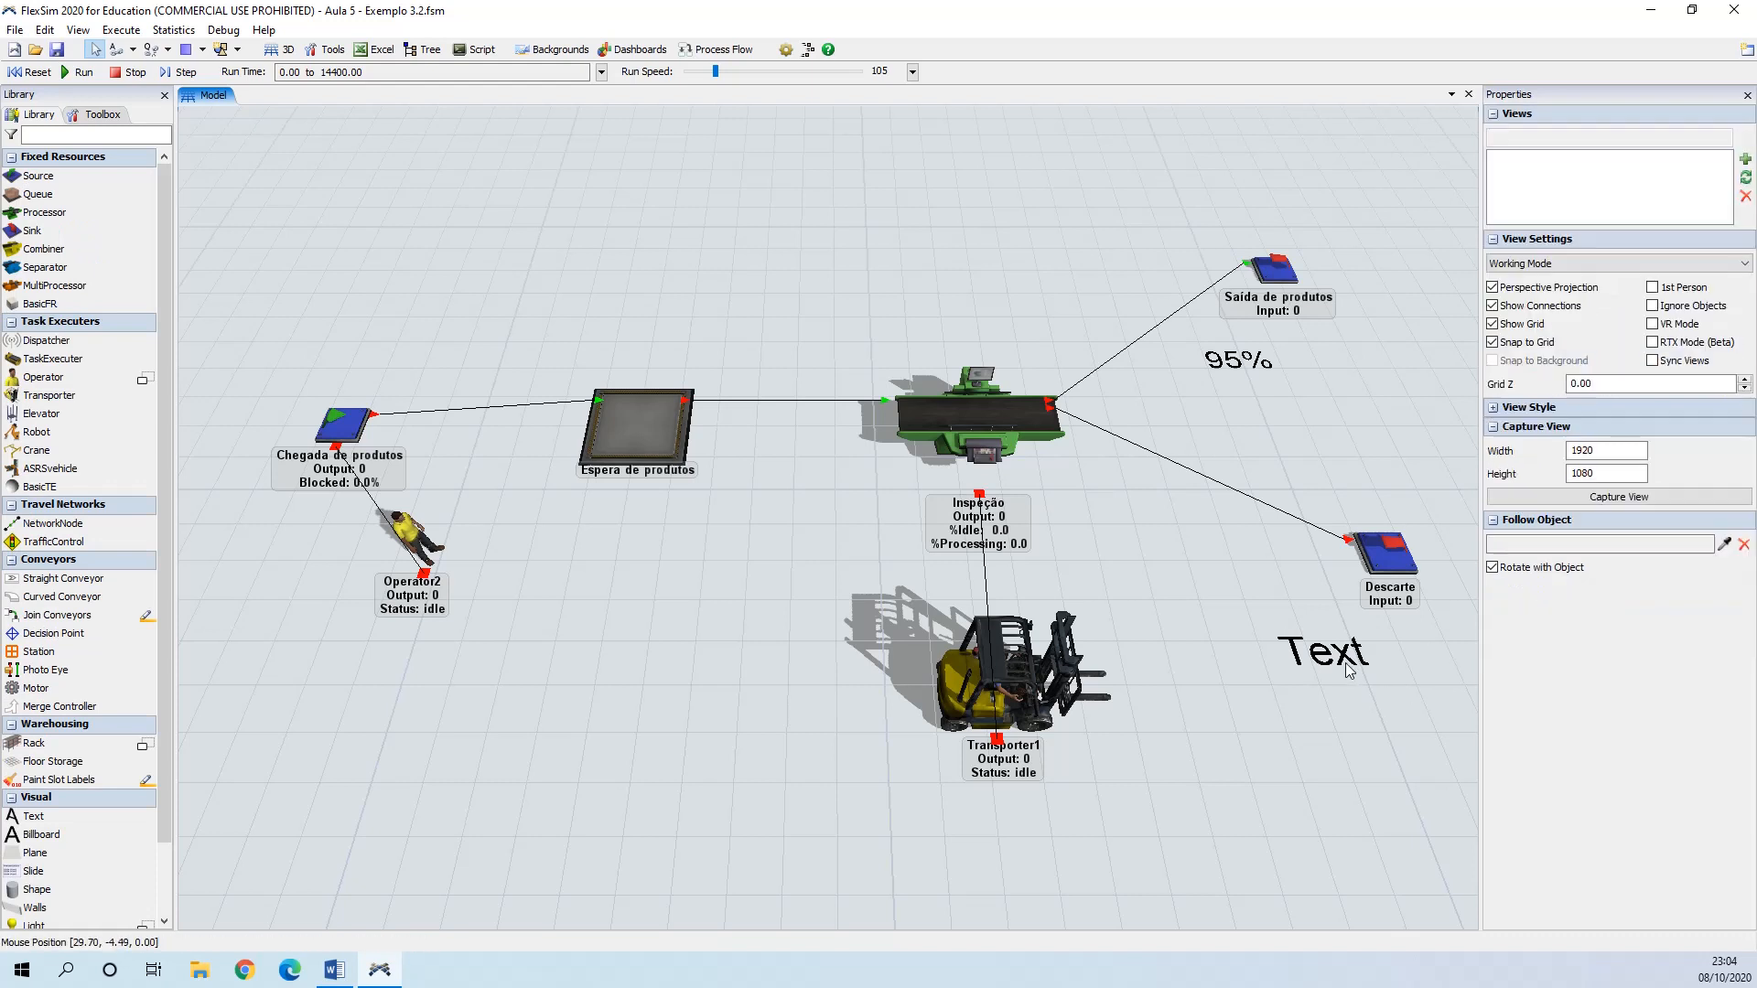
click(1352, 668)
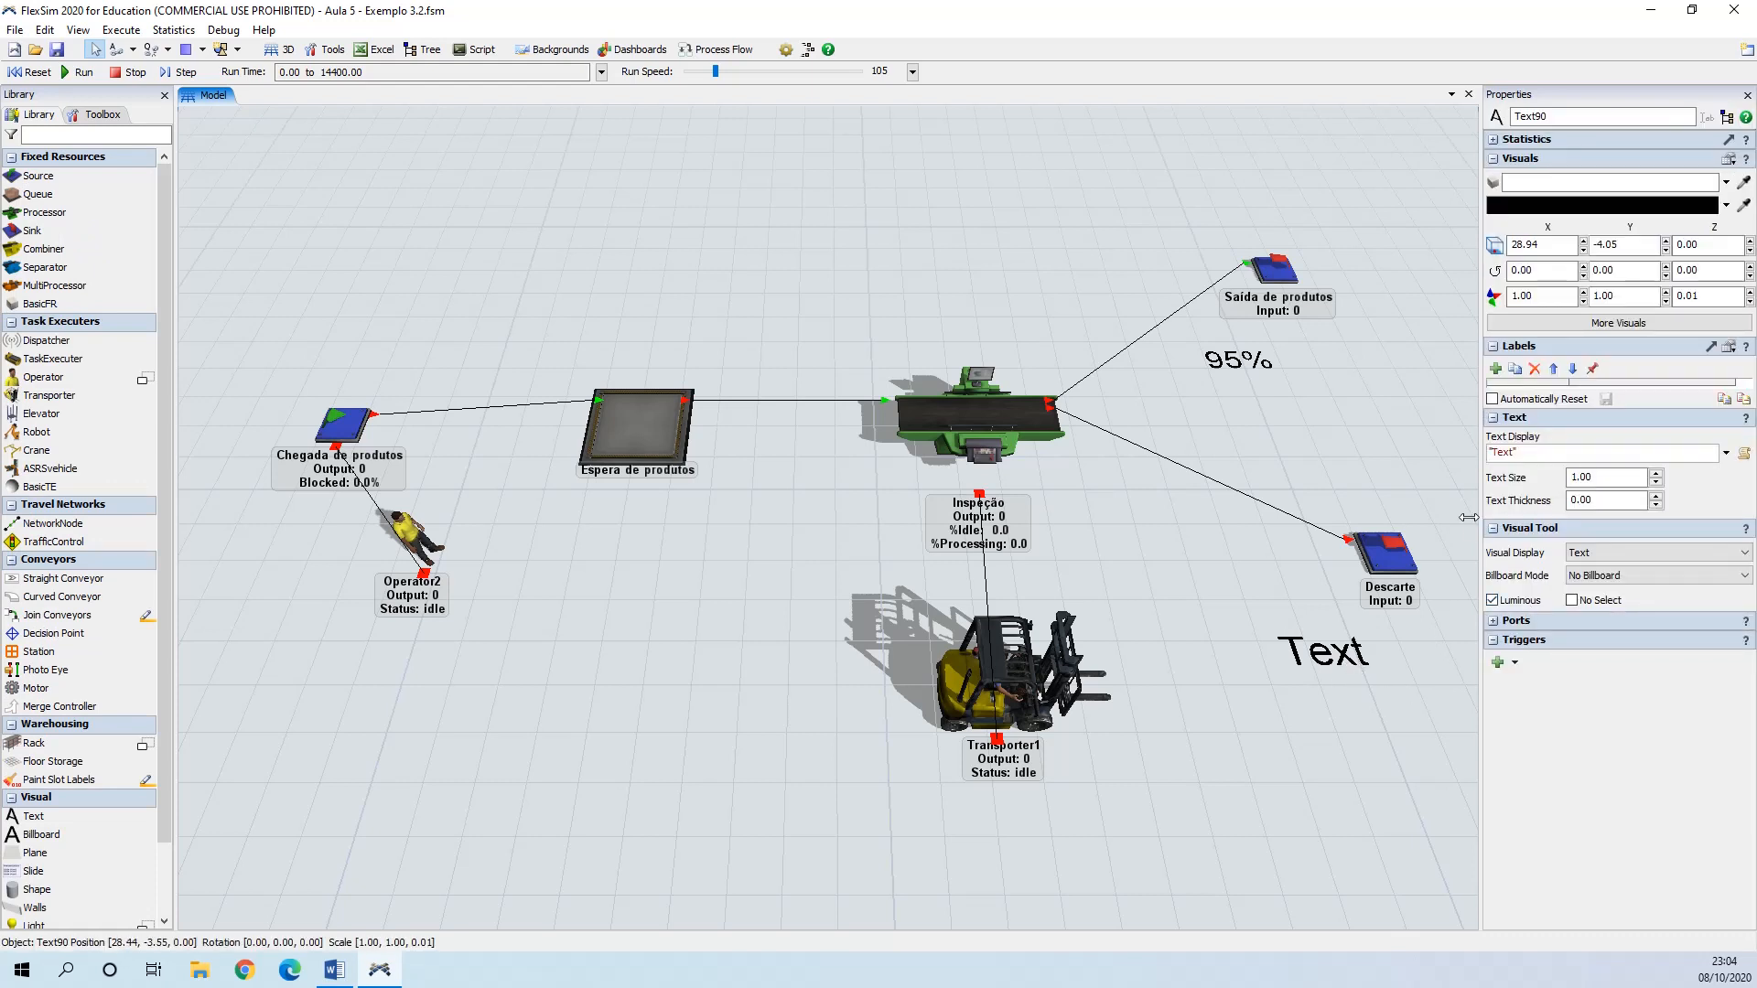
double_click(1503, 452)
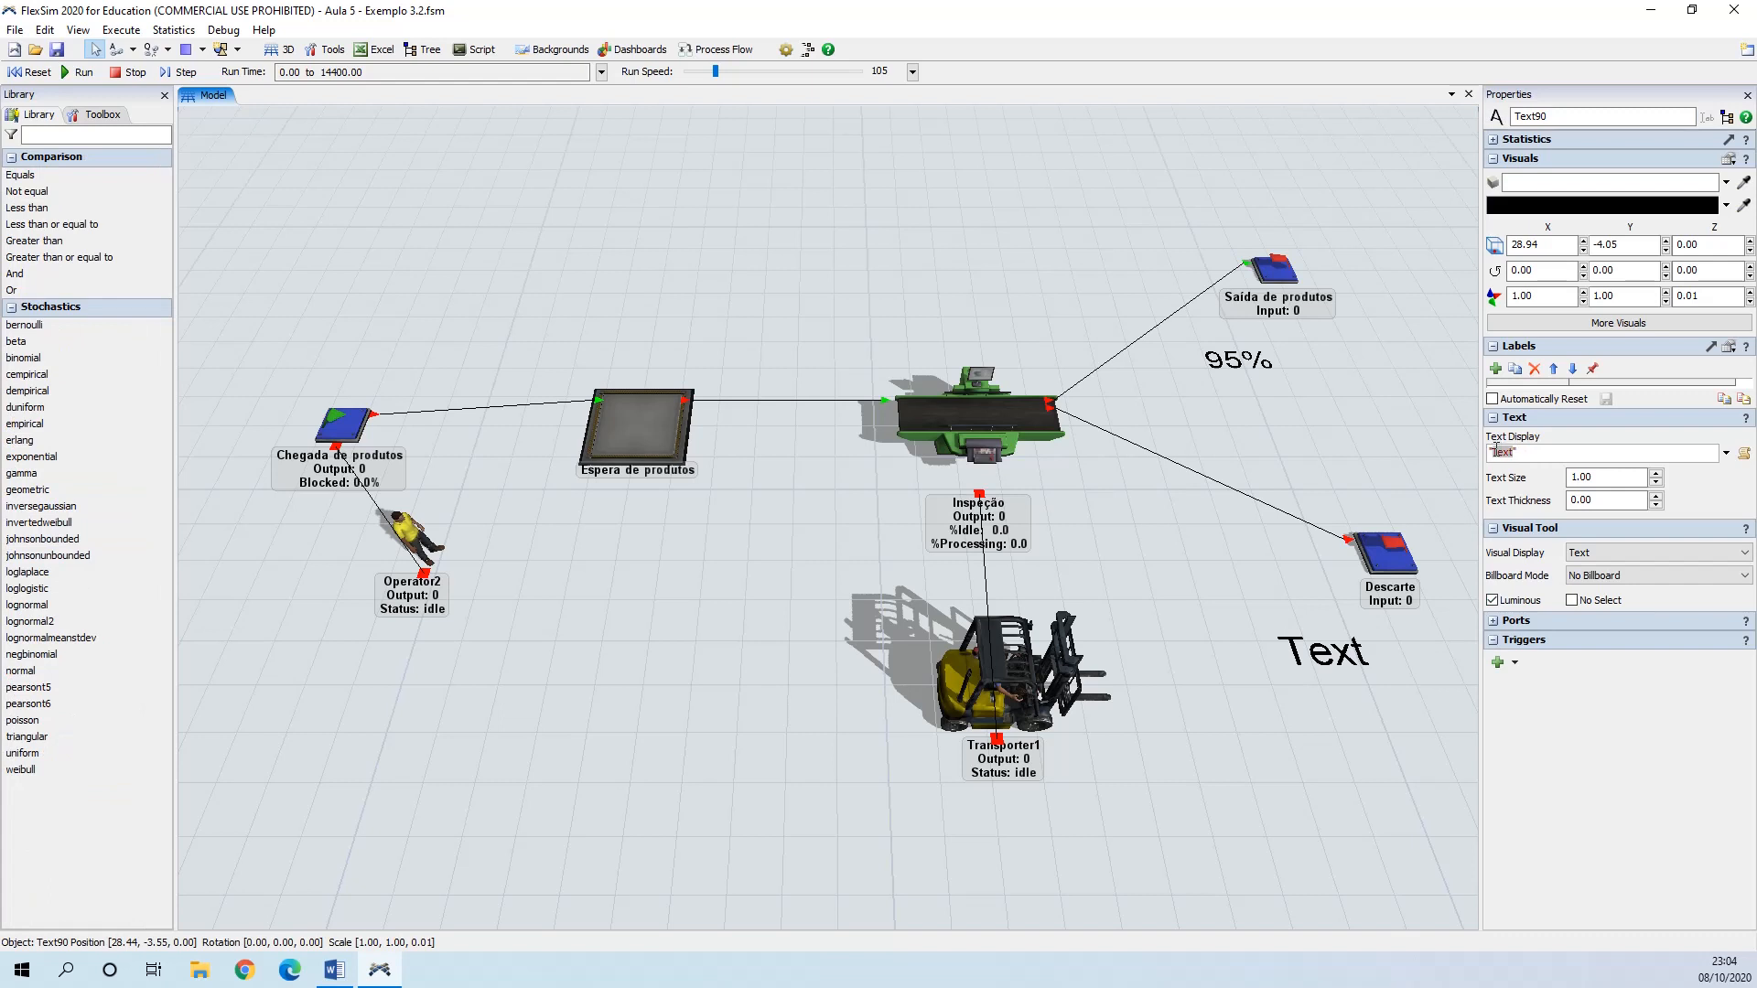
text(5%)
click(1424, 487)
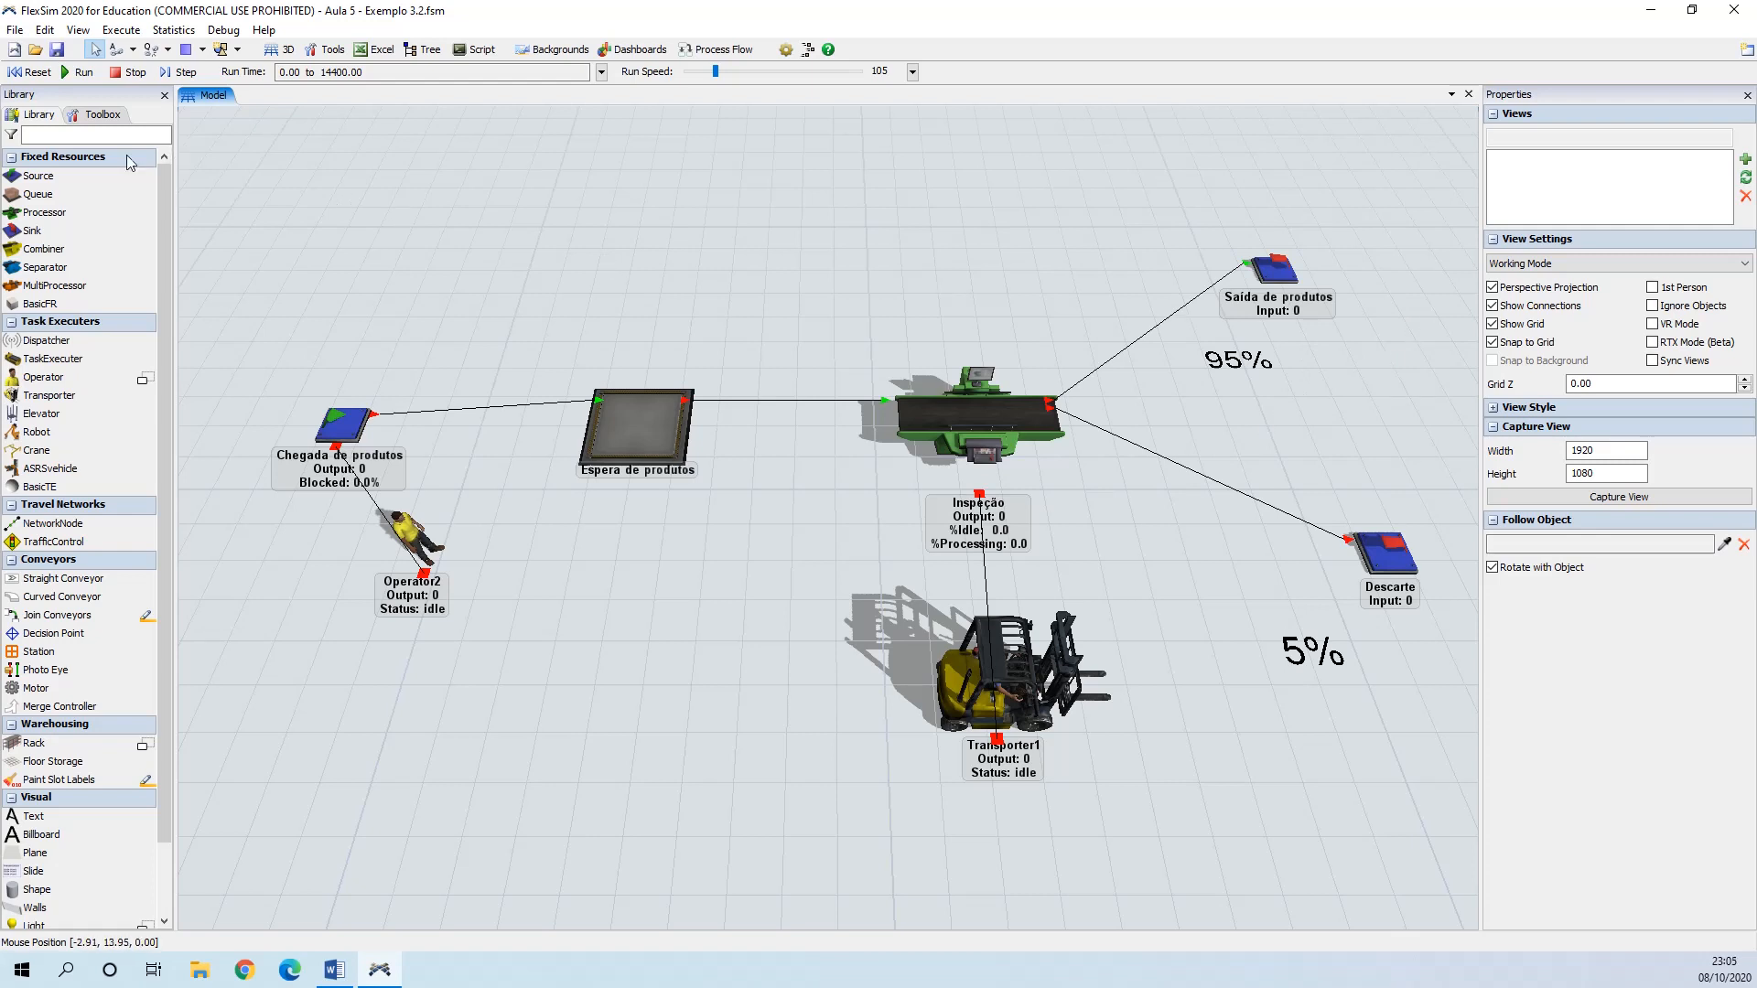
- Hide the connections and the grid in the model view, and run the simulation from a reset state
click(1493, 306)
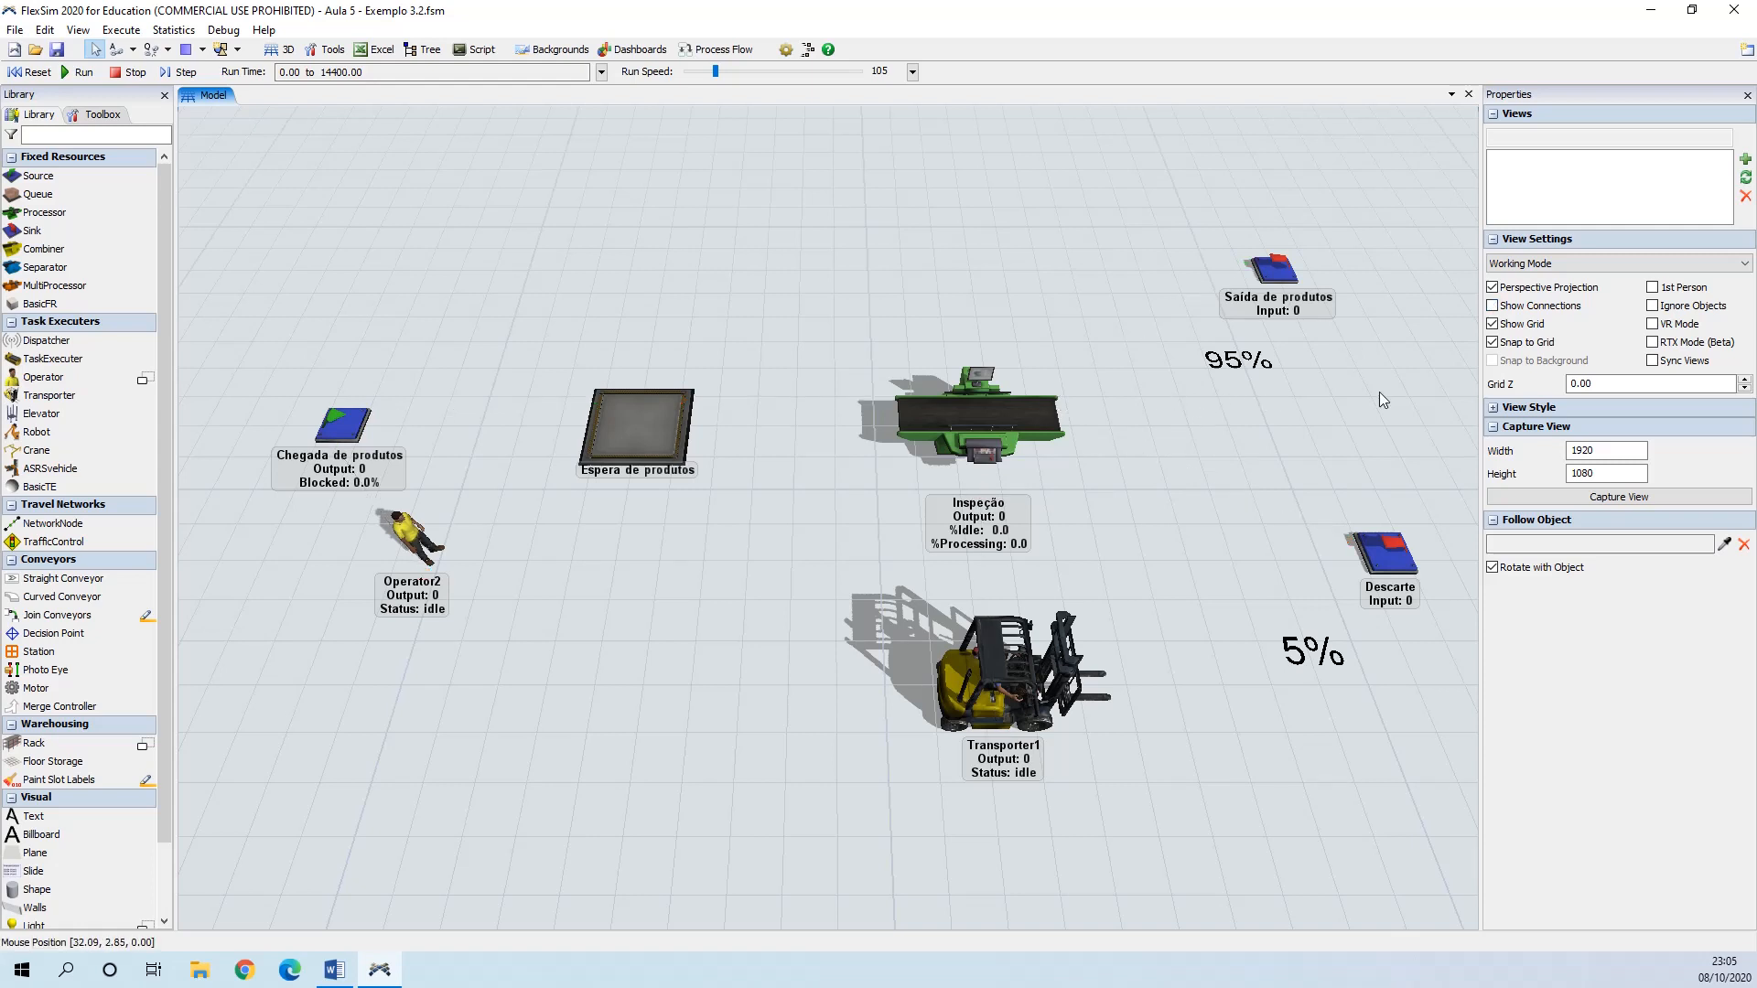
click(1493, 325)
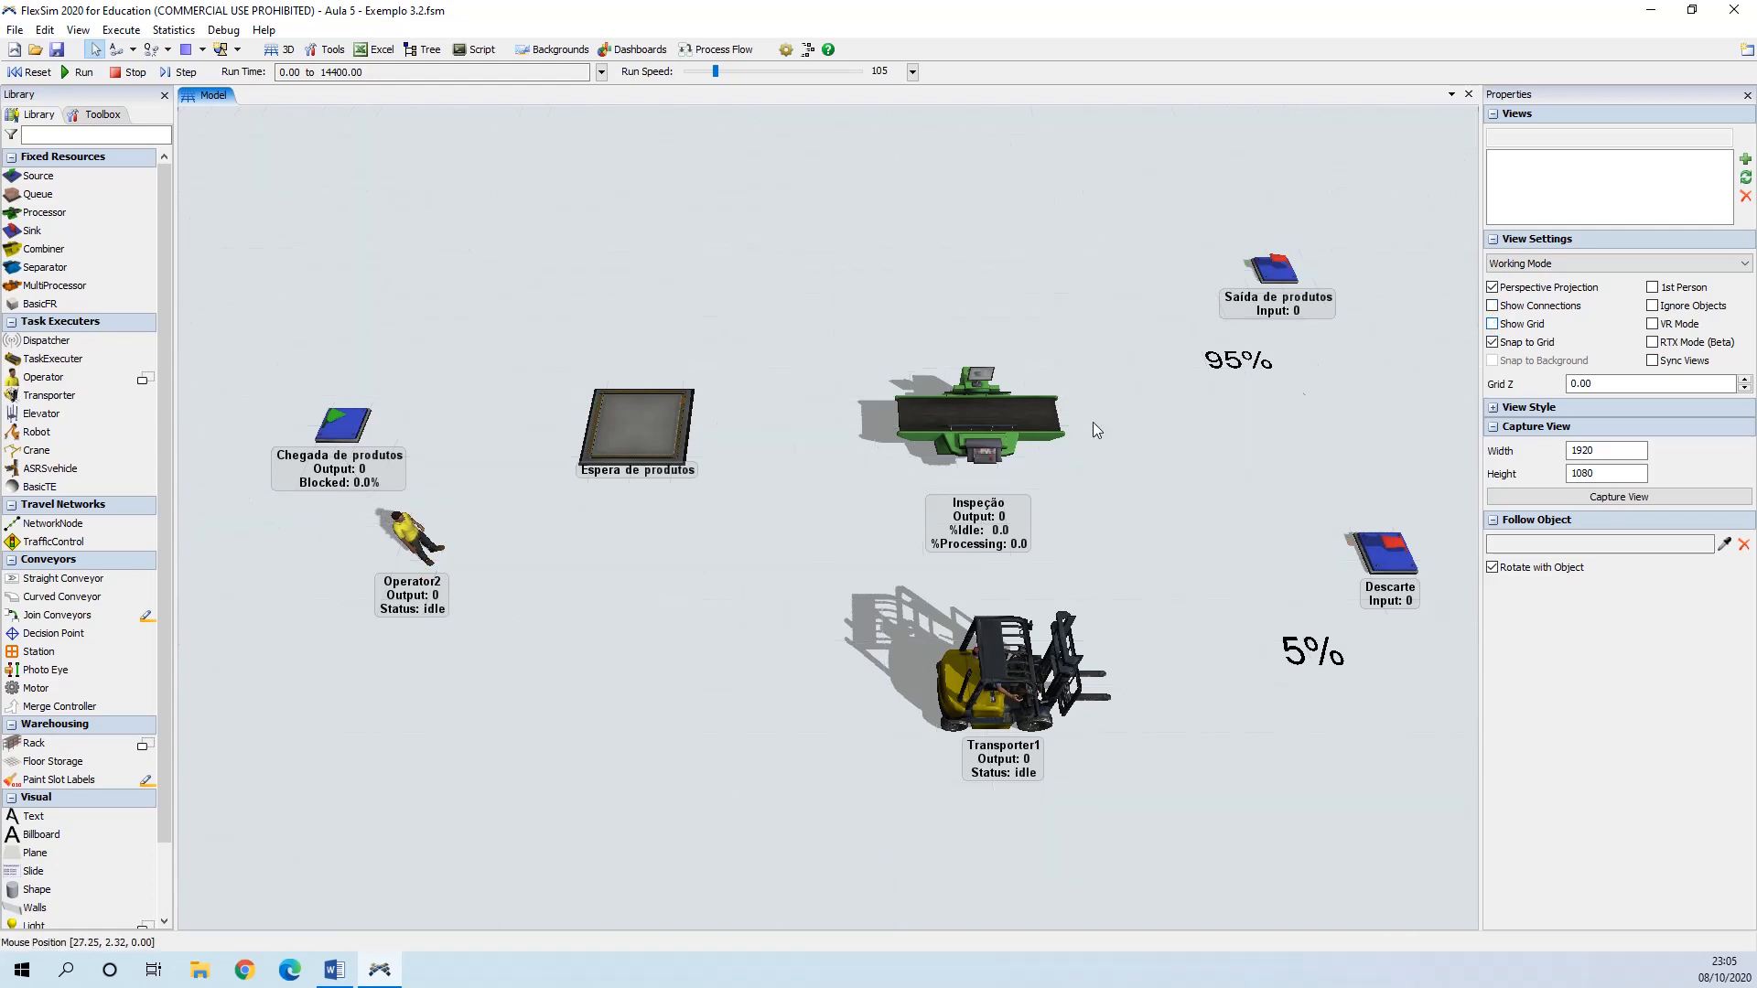
click(16, 74)
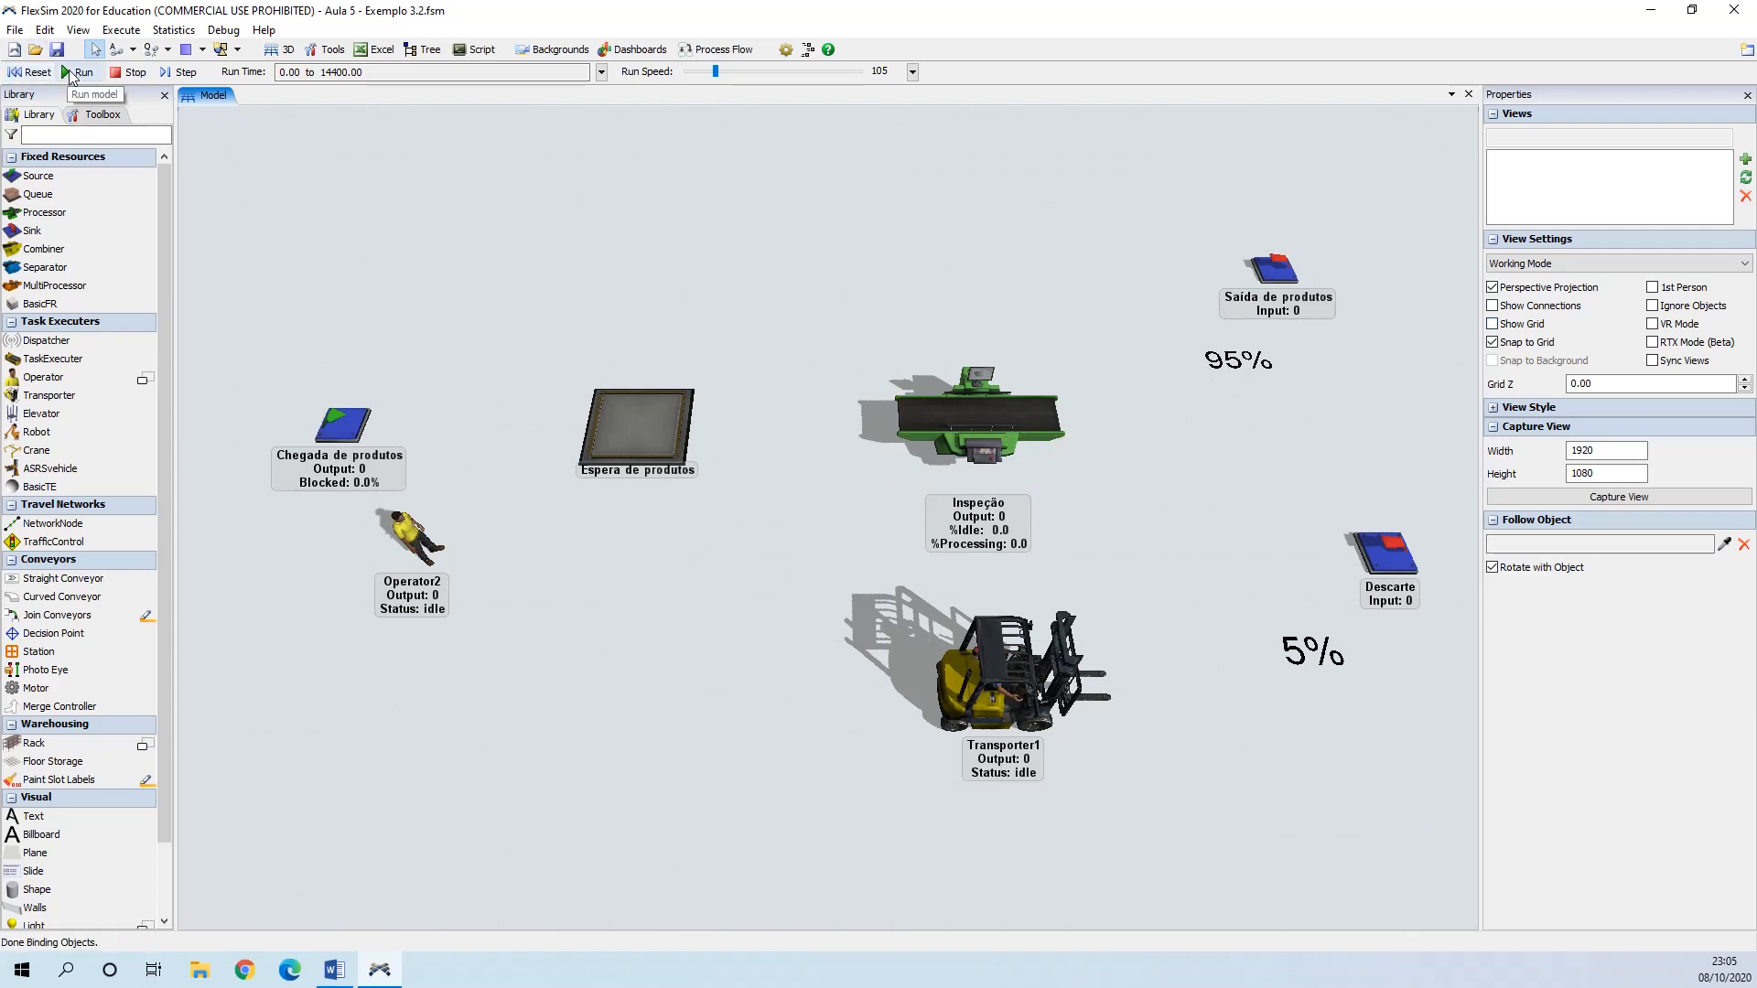
click(69, 73)
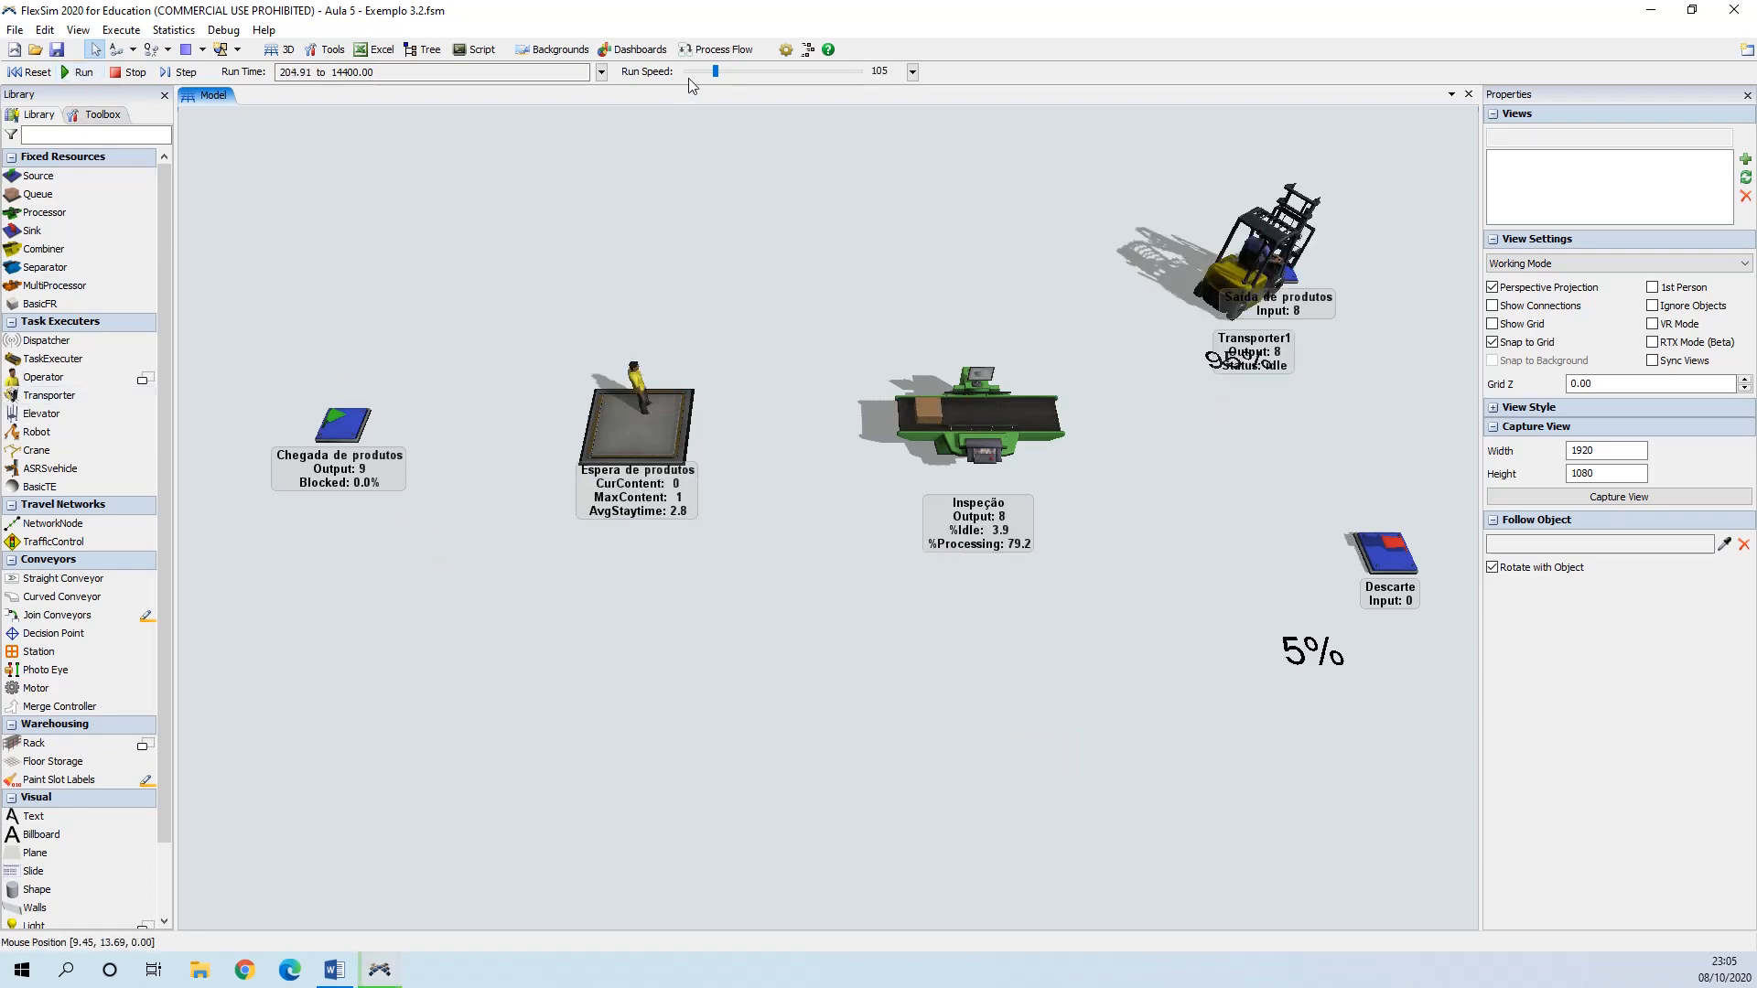
- Slow the run speed to about 23, and raise it in stages to about 92 and 1296
drag(715, 72, 705, 71)
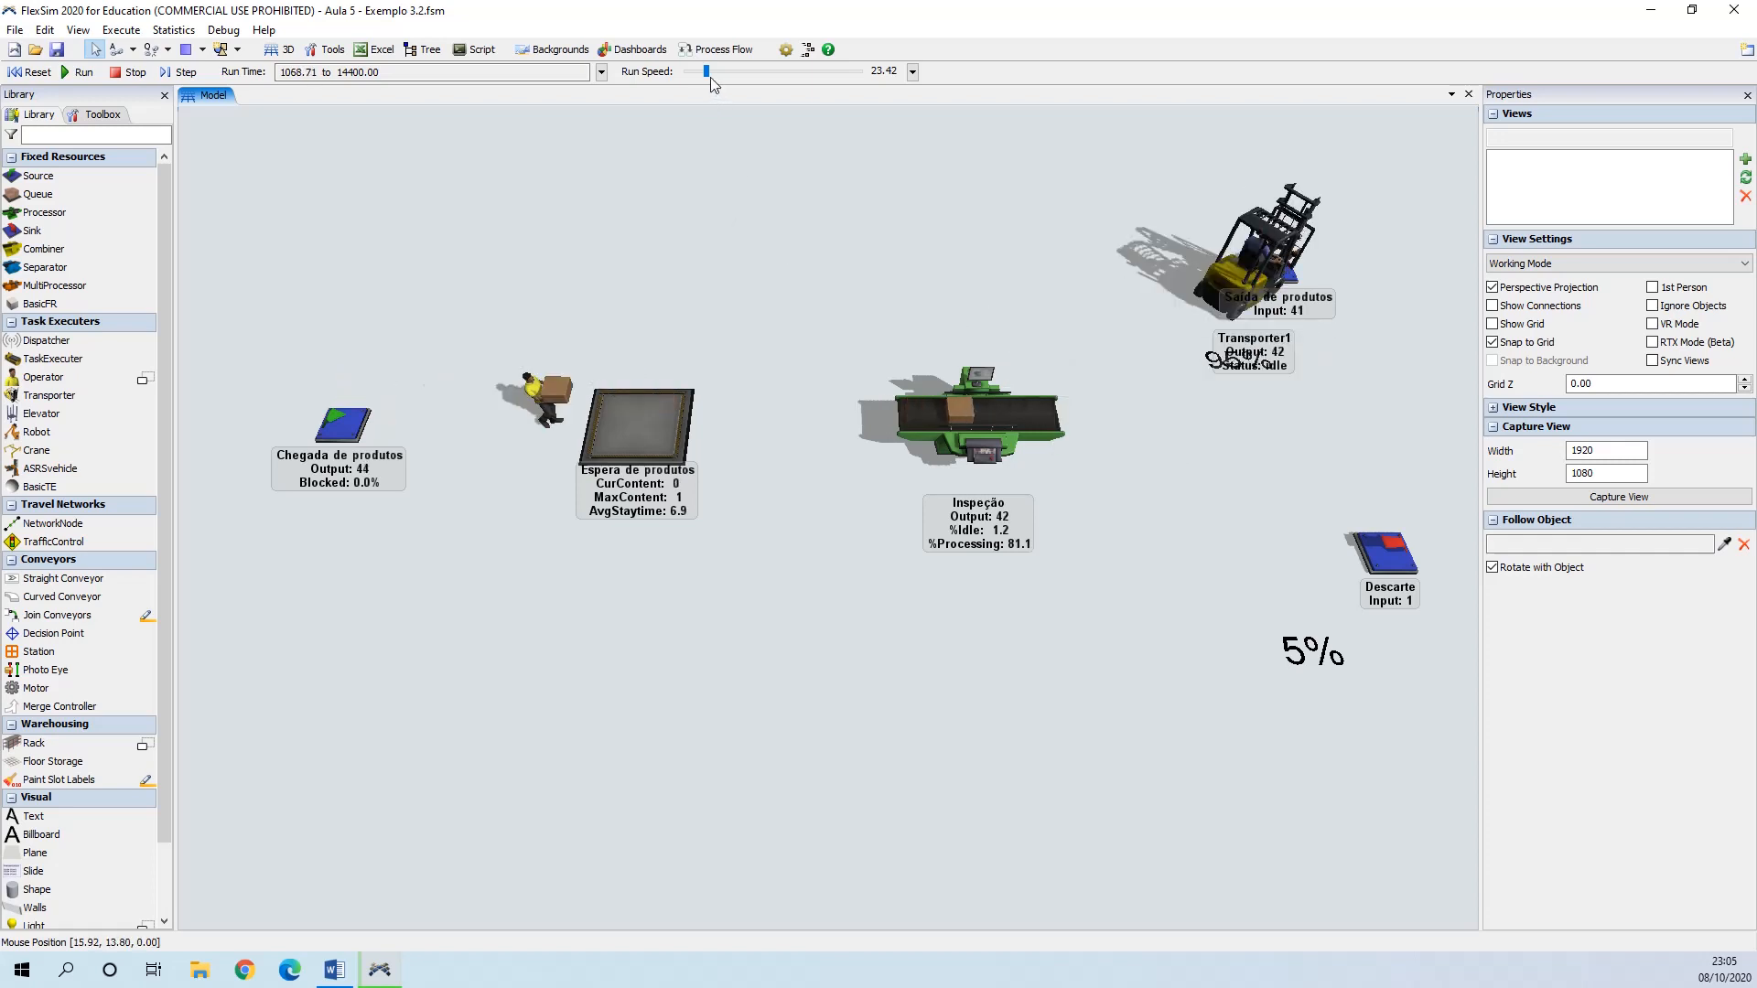
drag(706, 72, 716, 75)
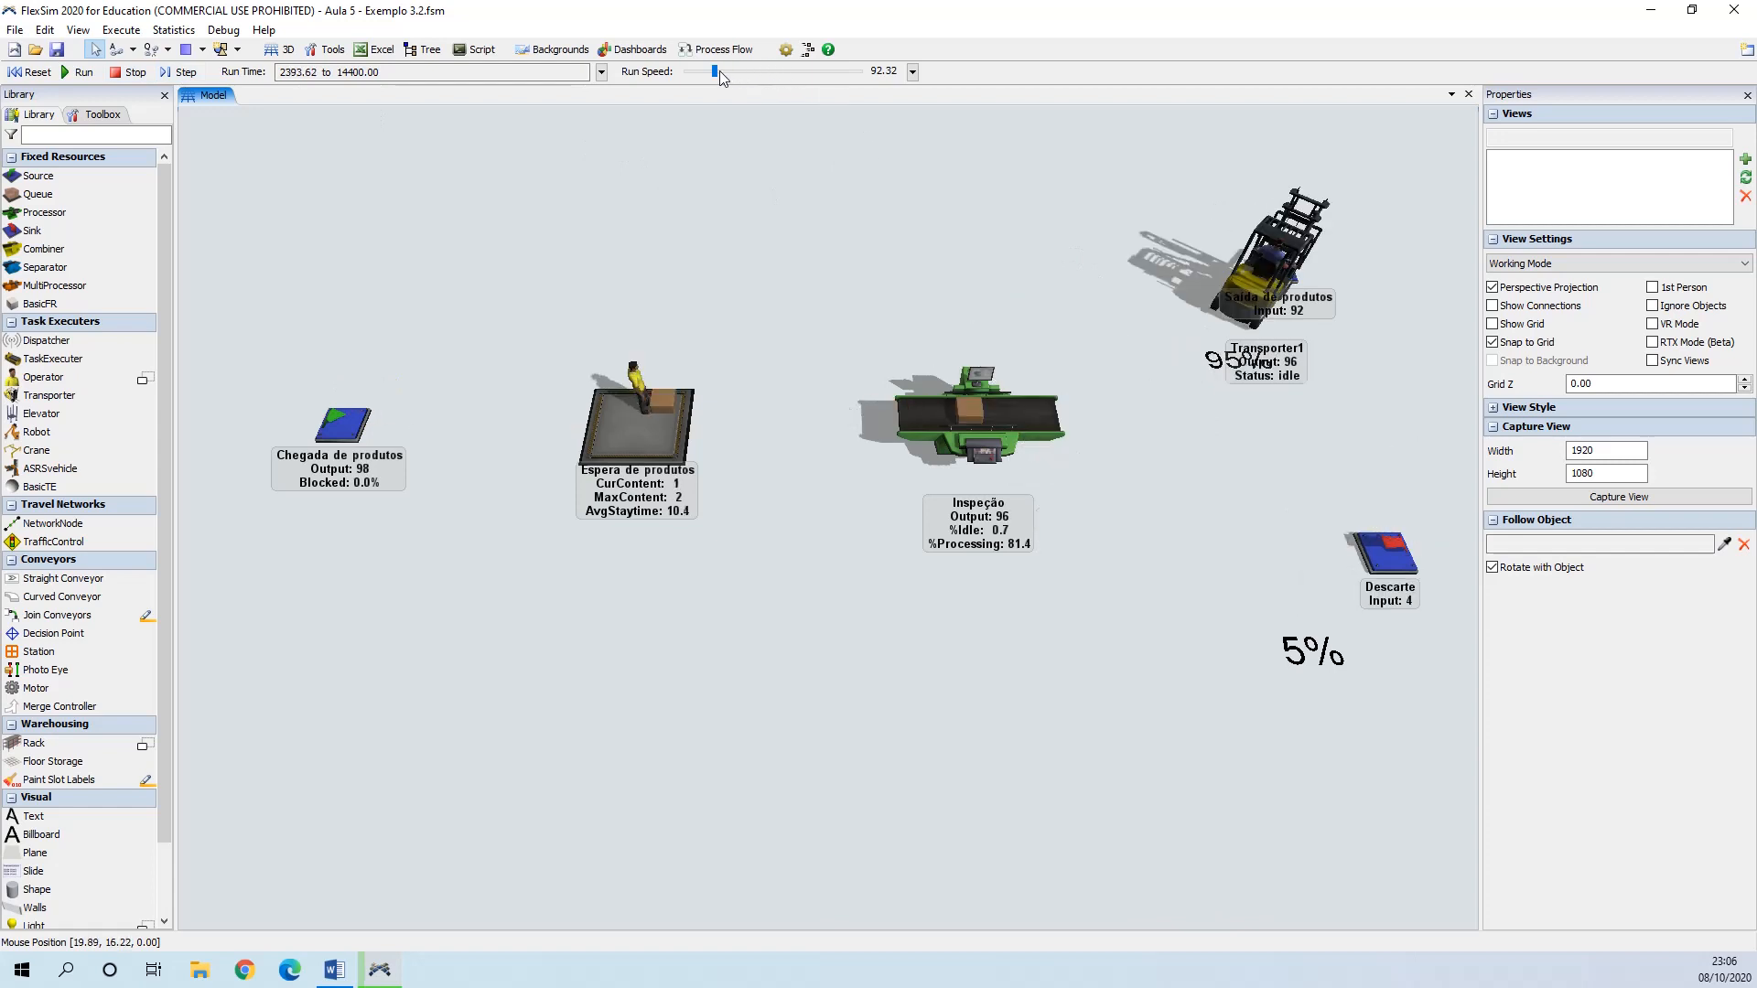
drag(717, 71, 741, 71)
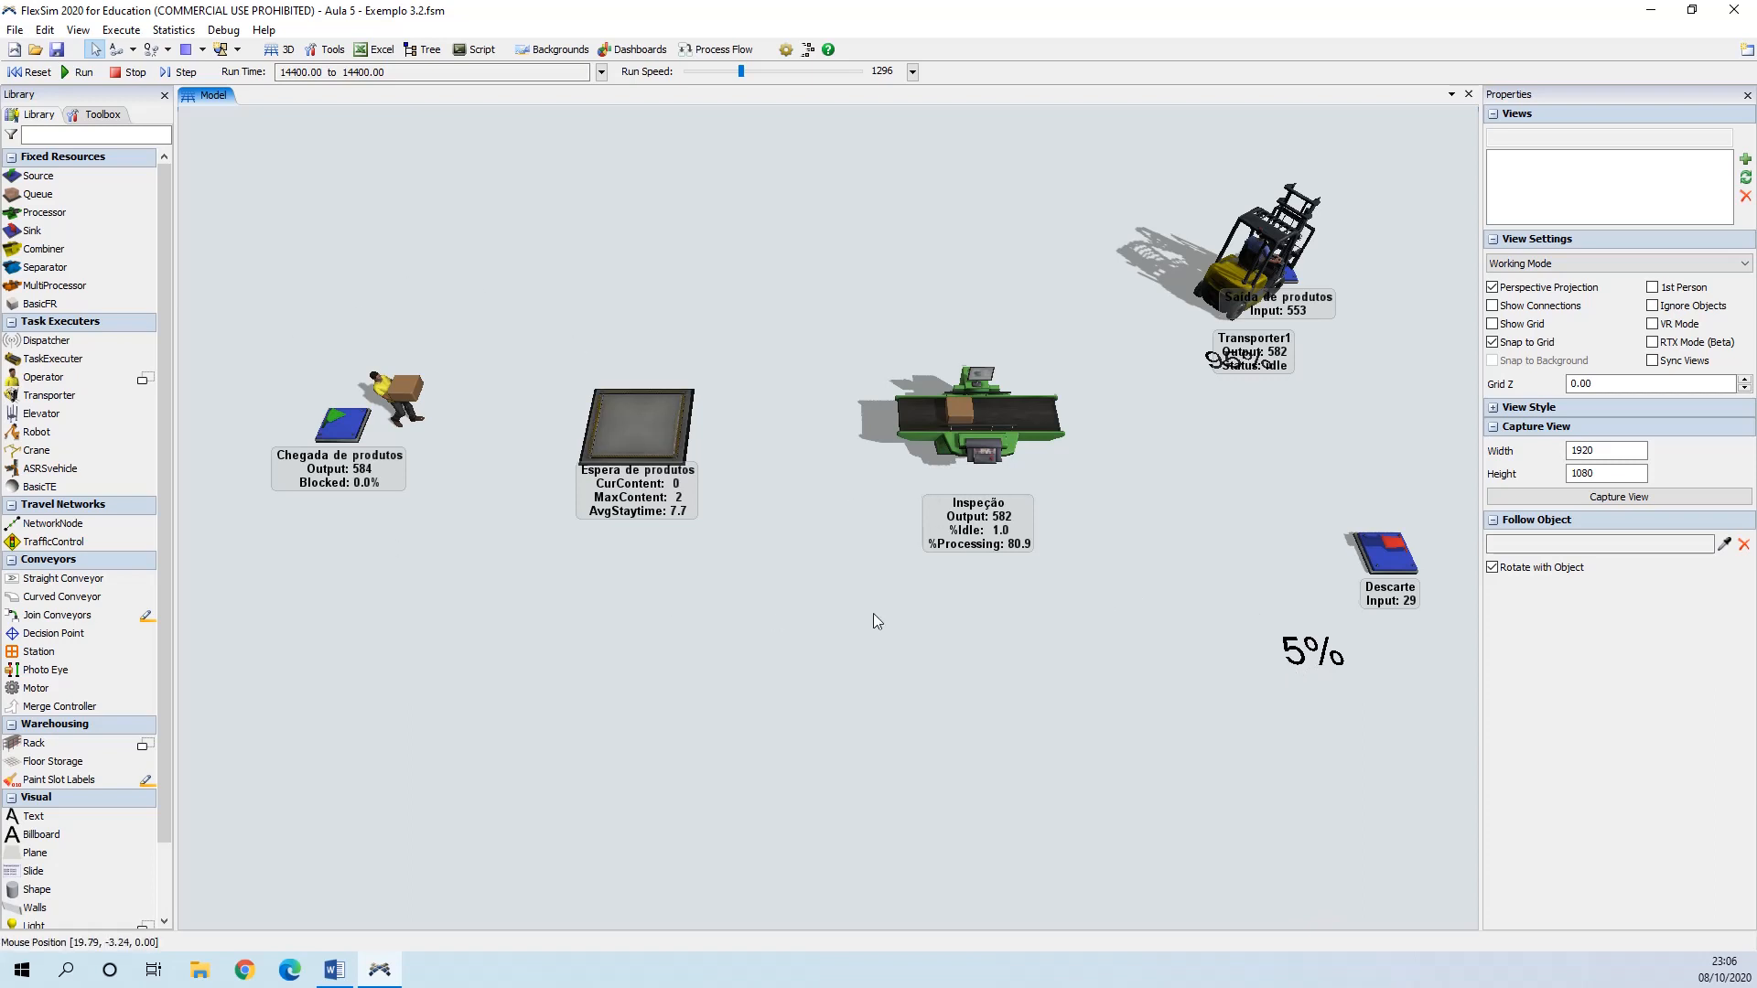
drag(873, 613, 758, 547)
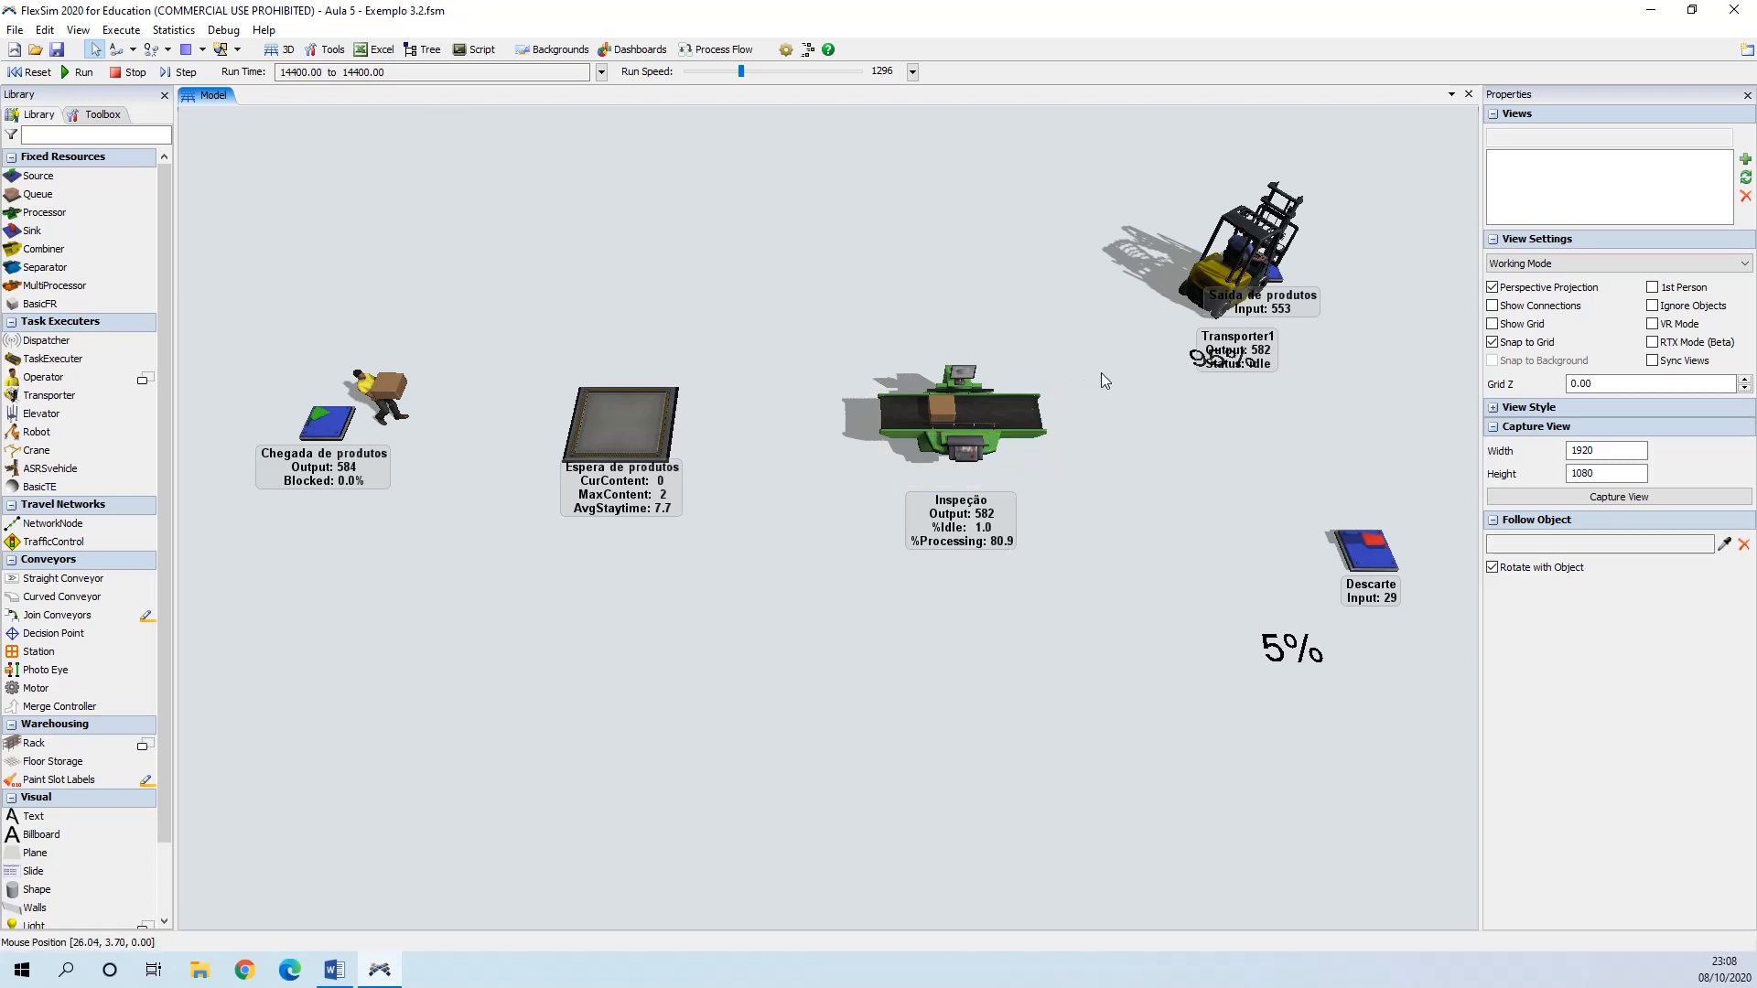
click(1041, 421)
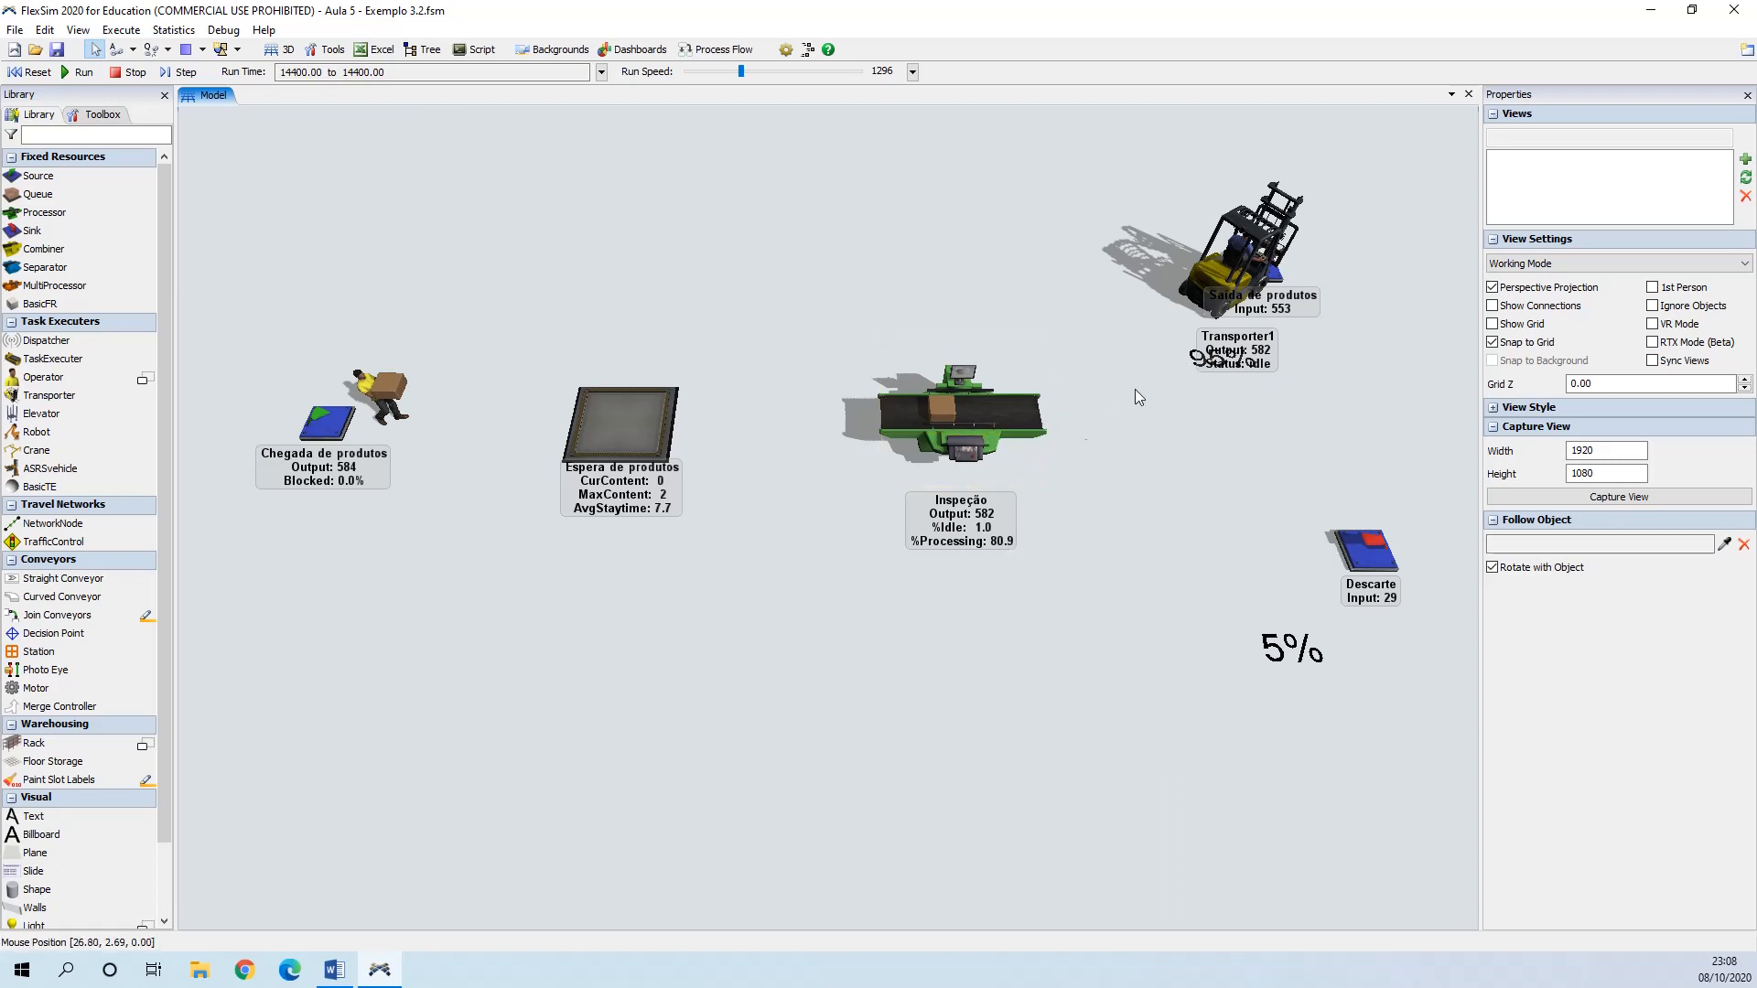